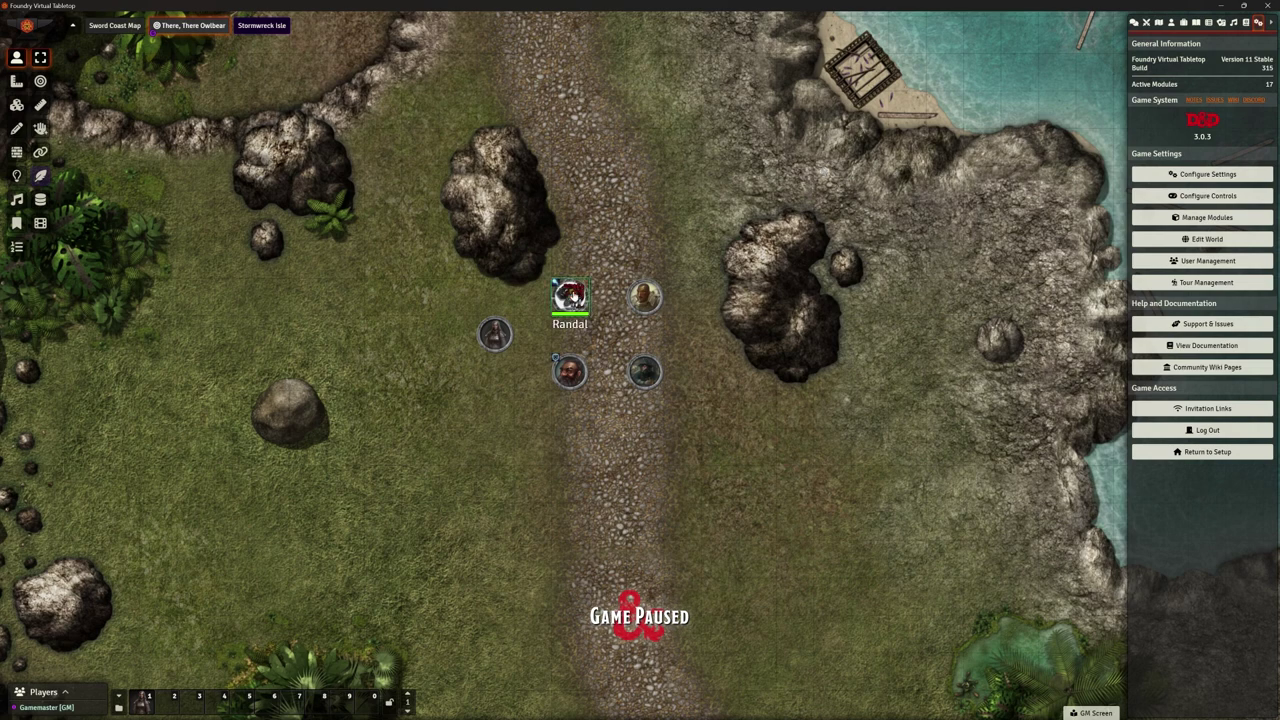
Delete the Guiding Bolt effect from Randal's character sheet Effects list and close the sheet.
{"action": "double_click", "coordinate": [570, 296]}
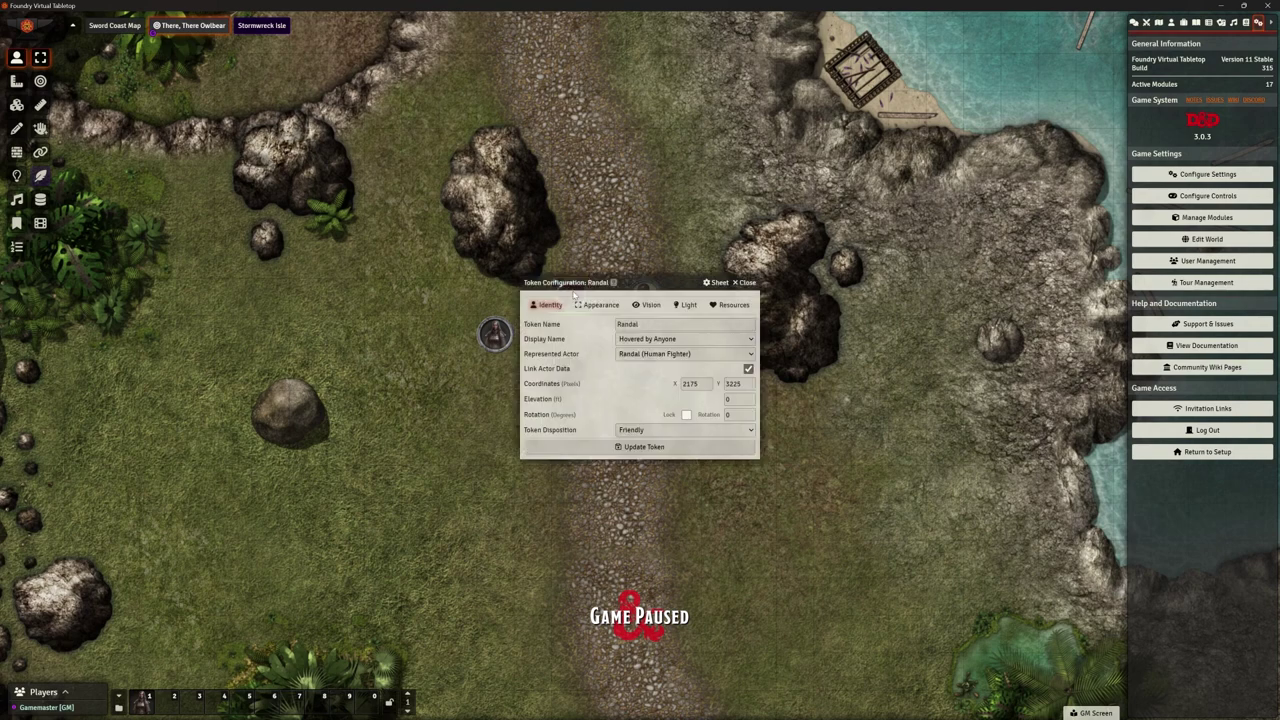
{"action": "left_click", "coordinate": [747, 283]}
{"action": "double_click", "coordinate": [571, 295]}
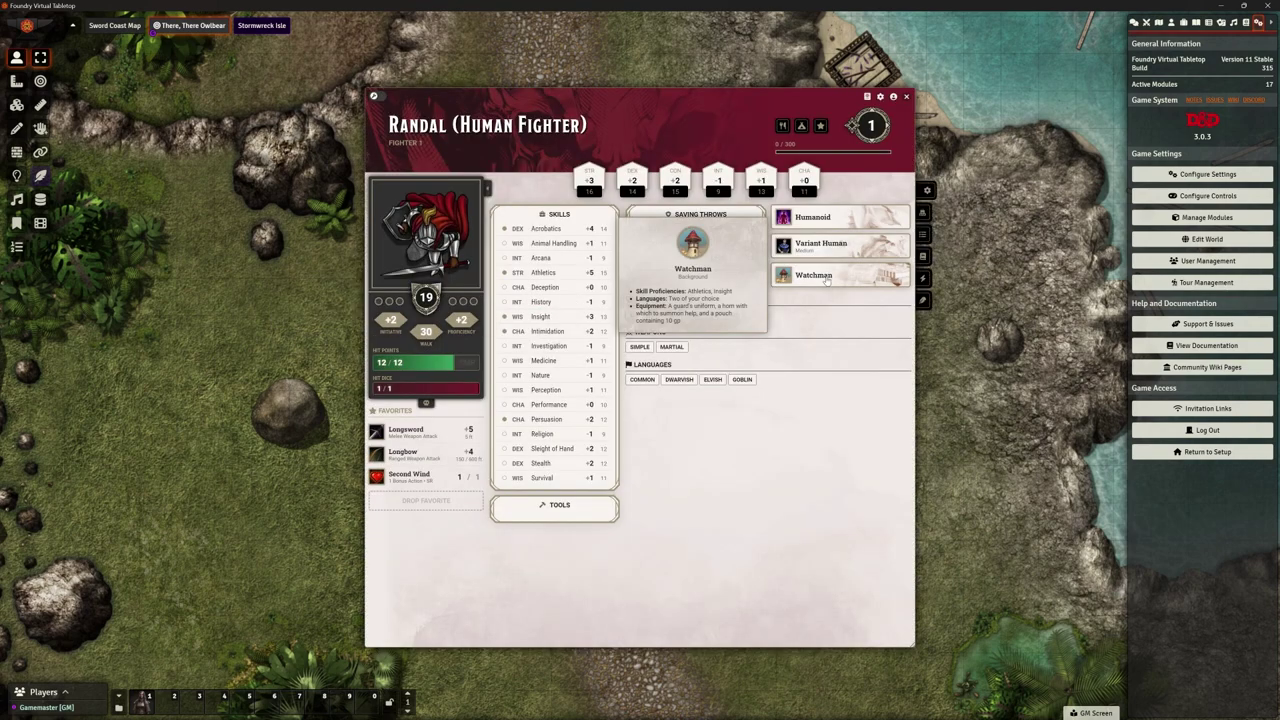
{"action": "left_click", "coordinate": [922, 278]}
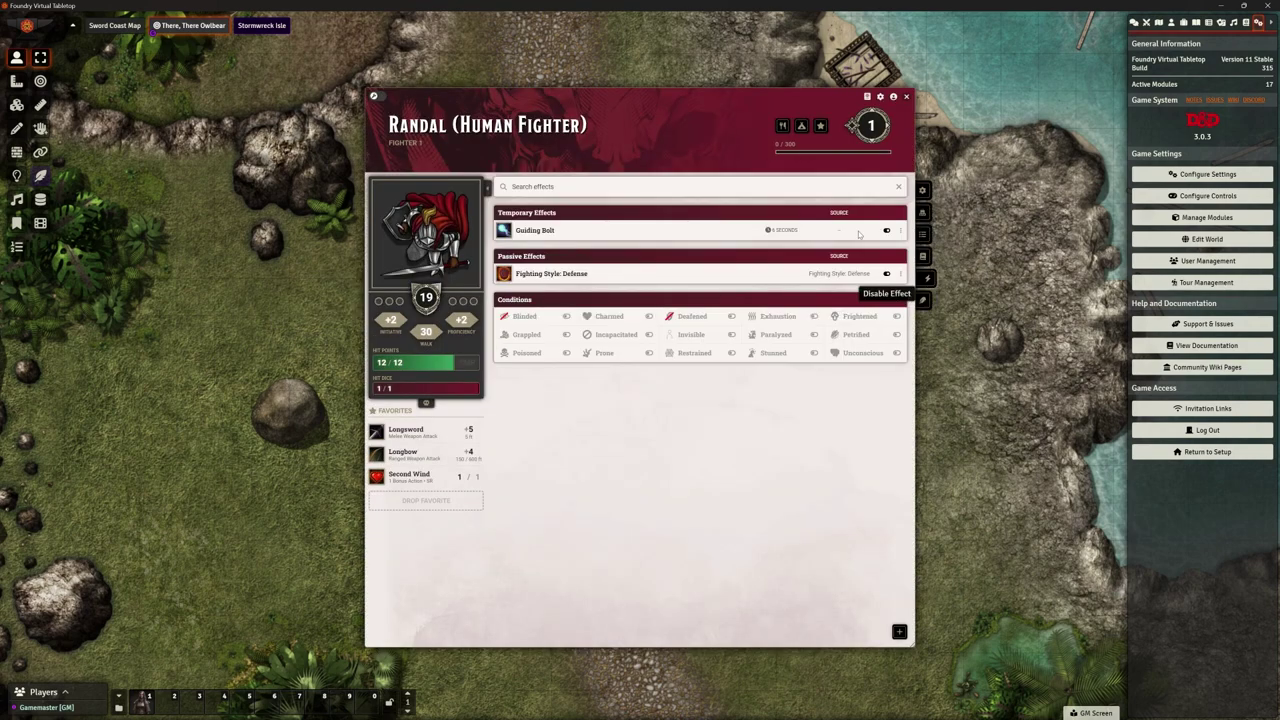
{"action": "left_click", "coordinate": [899, 230]}
{"action": "left_click", "coordinate": [915, 304]}
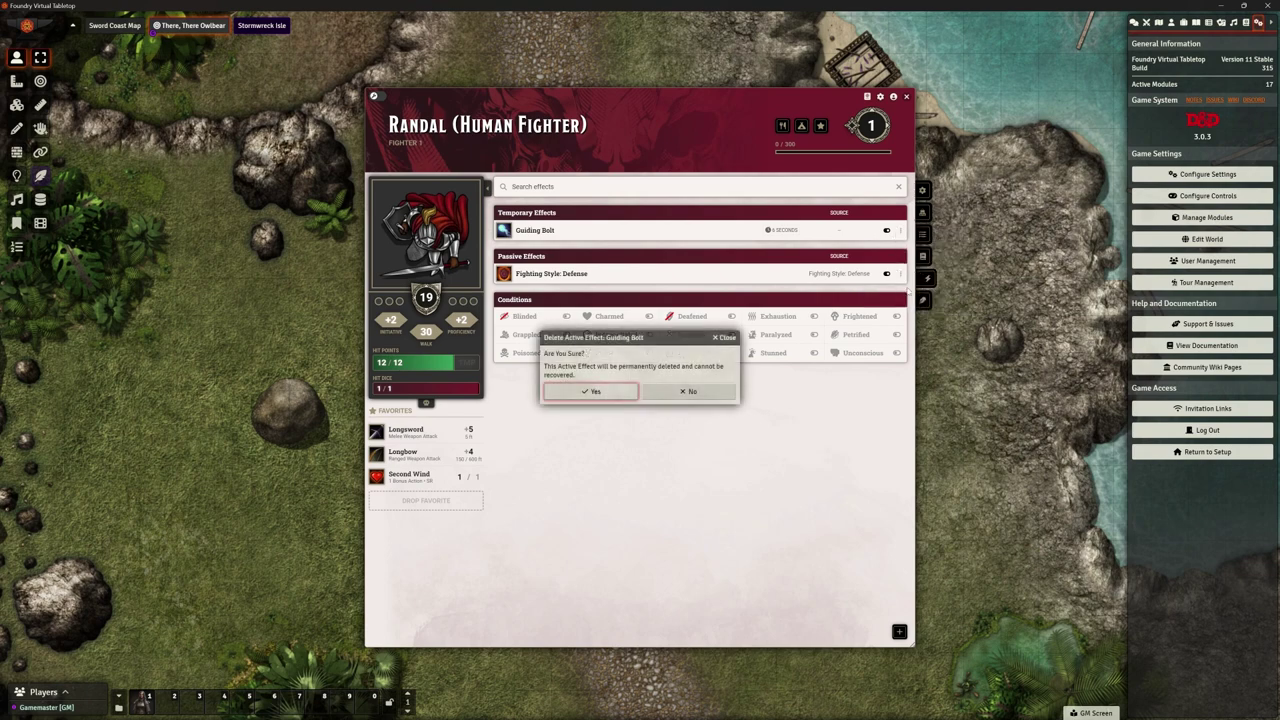
{"action": "left_click", "coordinate": [592, 392]}
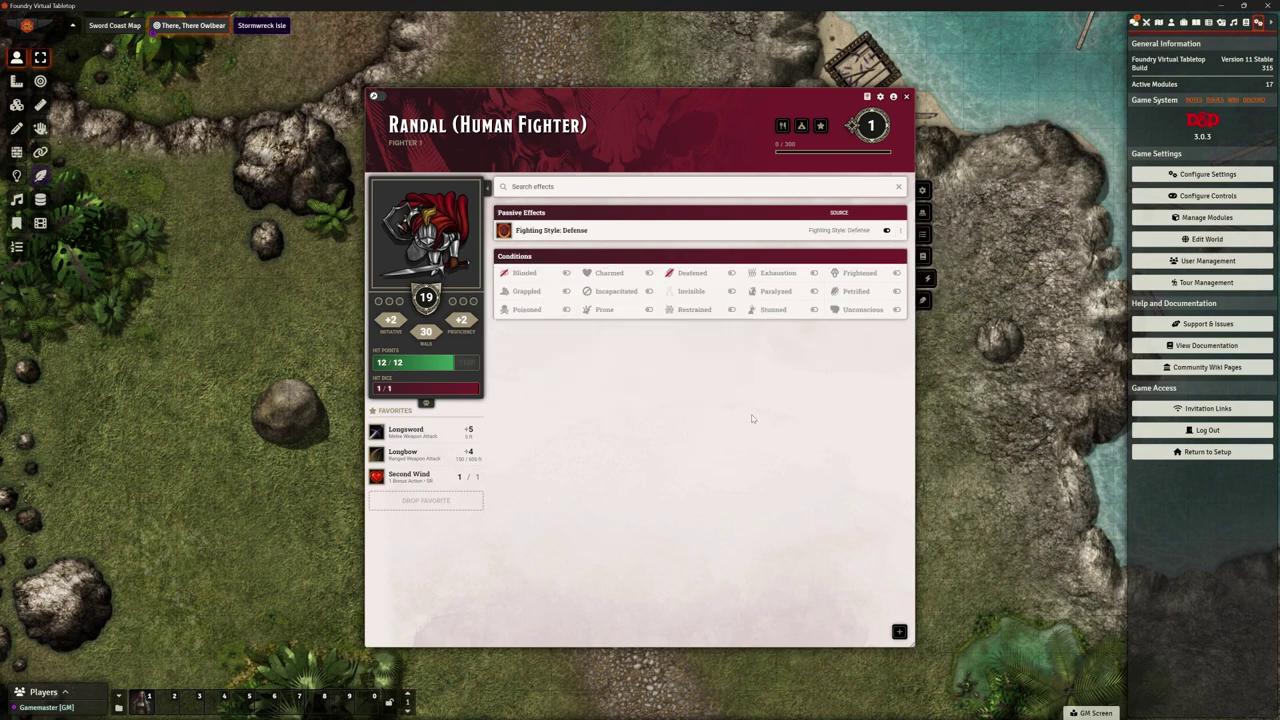
{"action": "left_click", "coordinate": [906, 96]}
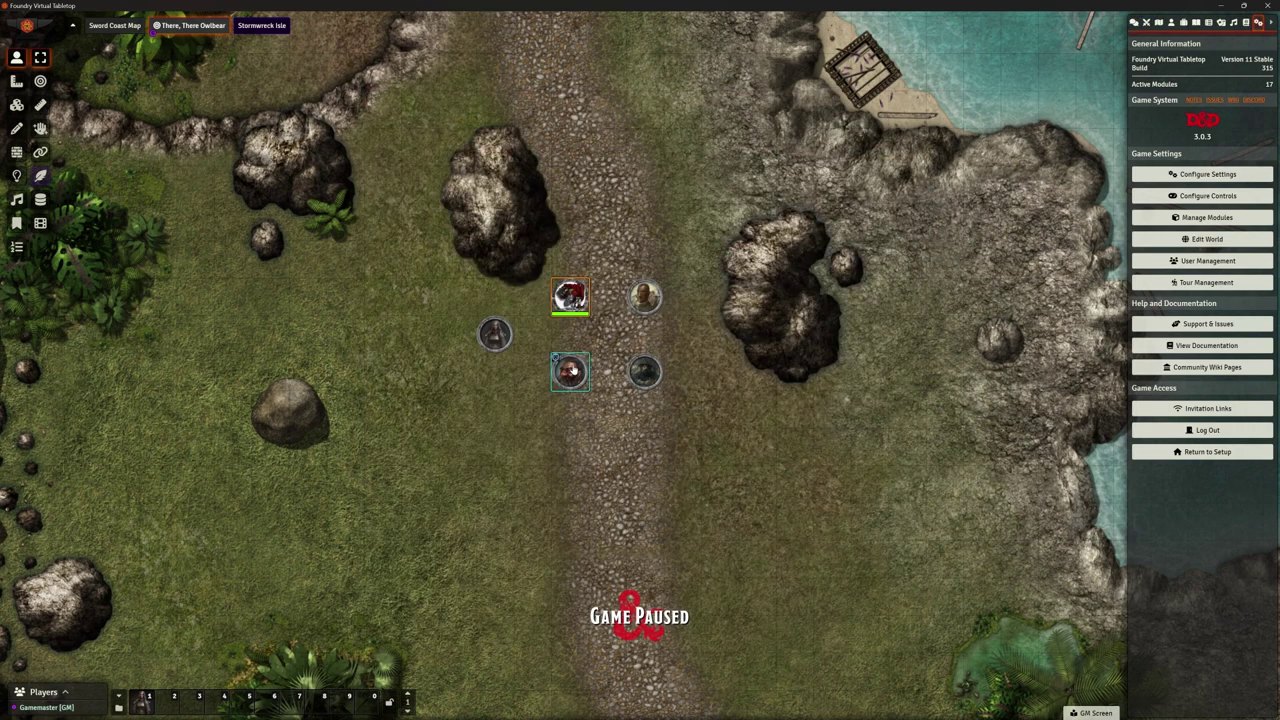
Delete Nundro Rockseeker's Shield of Faith effect, dropping his AC to 15, and close the sheet.
{"action": "double_click", "coordinate": [568, 368]}
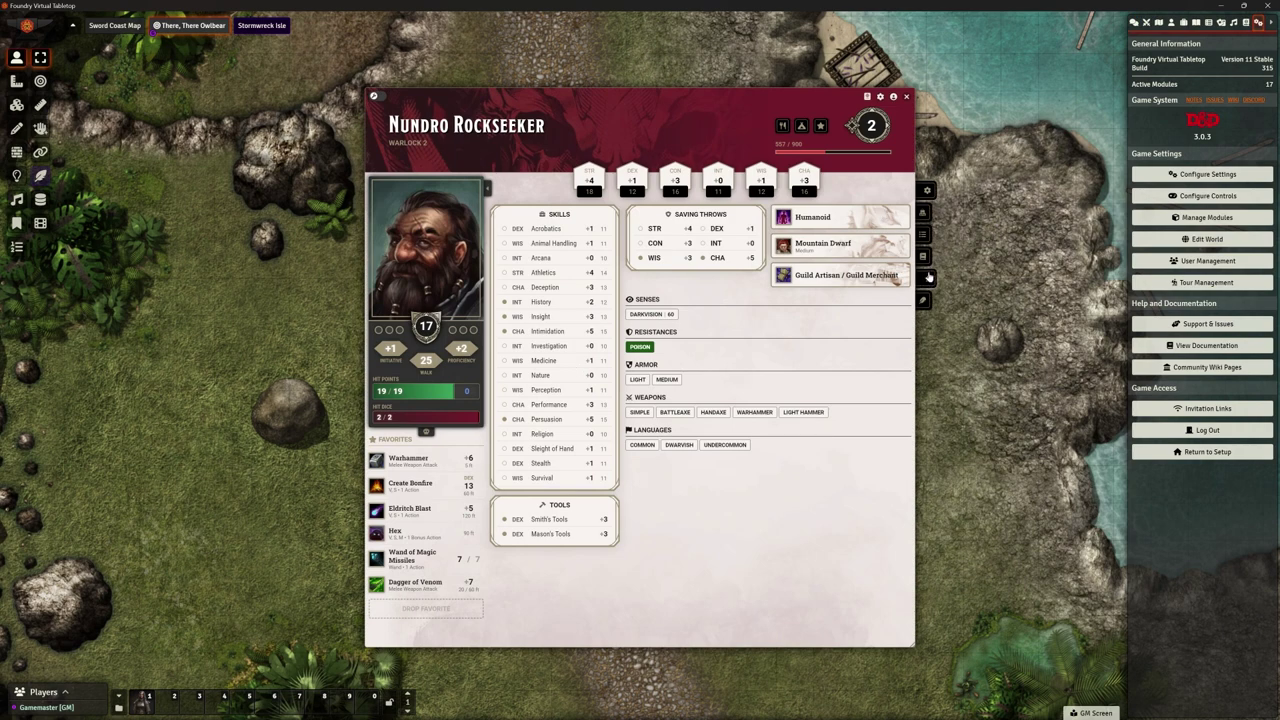
{"action": "left_click", "coordinate": [929, 277]}
{"action": "left_click", "coordinate": [898, 230]}
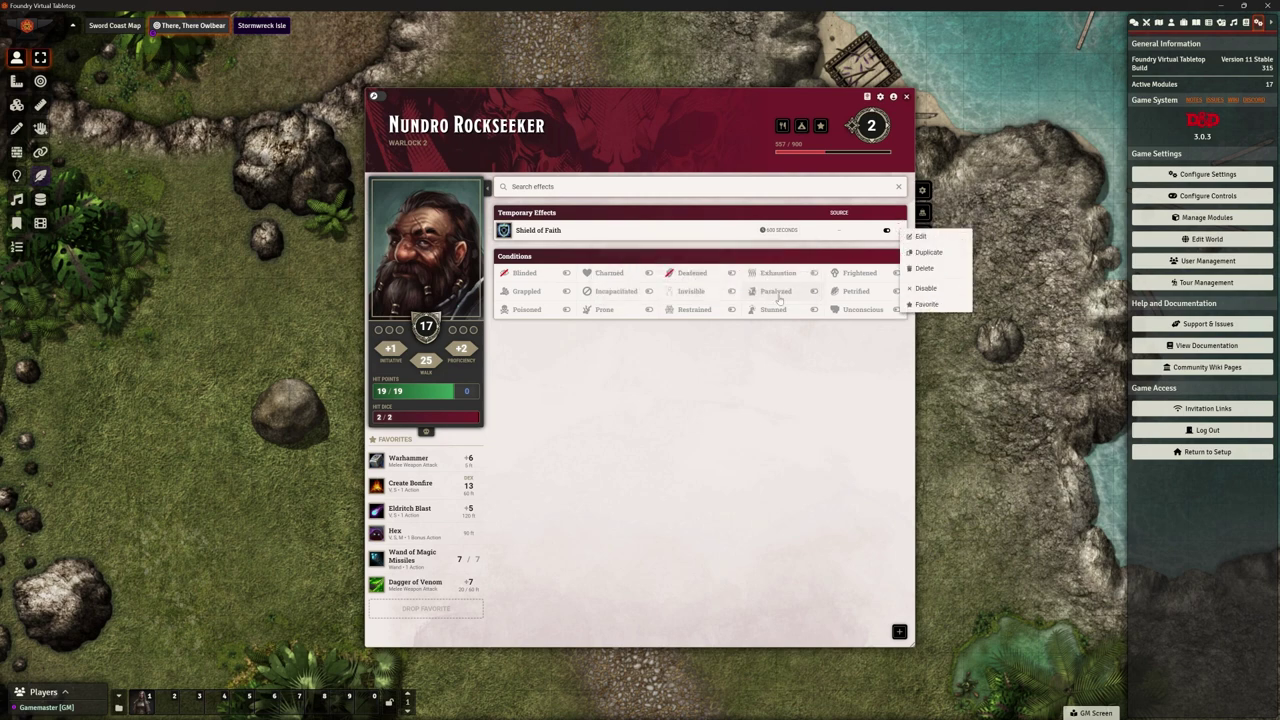
{"action": "left_click", "coordinate": [925, 268]}
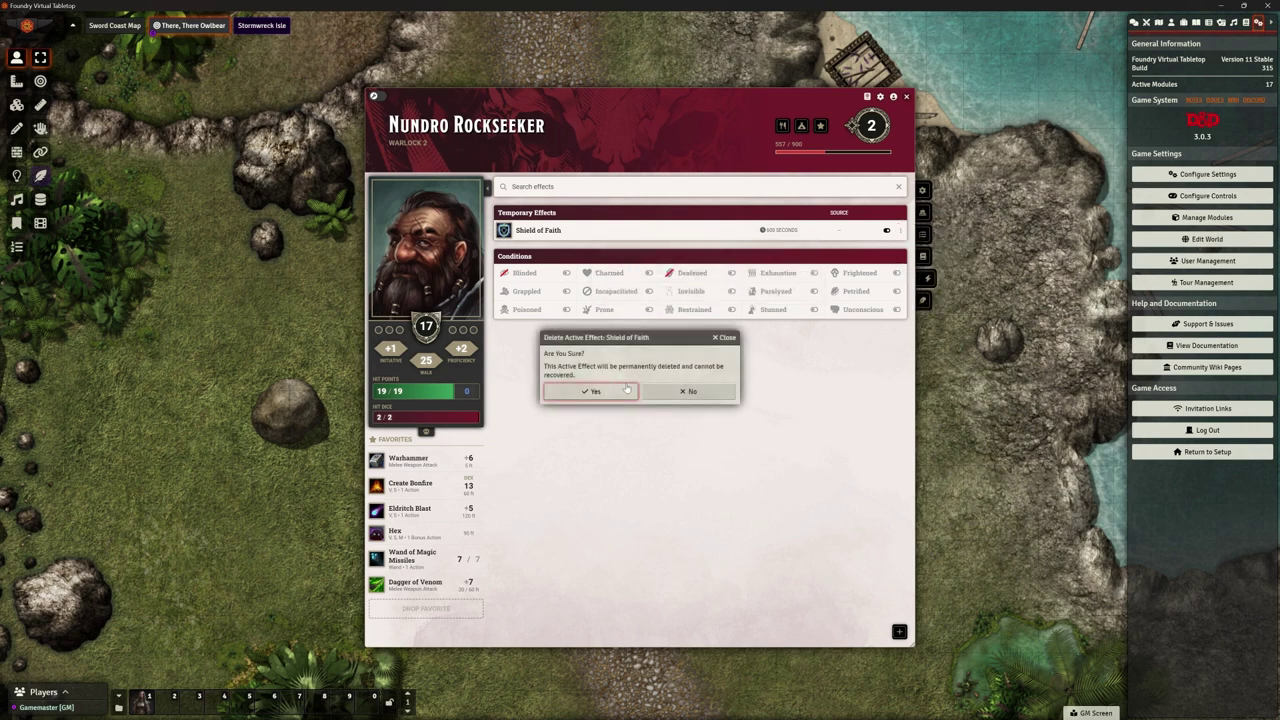
{"action": "left_click", "coordinate": [594, 391]}
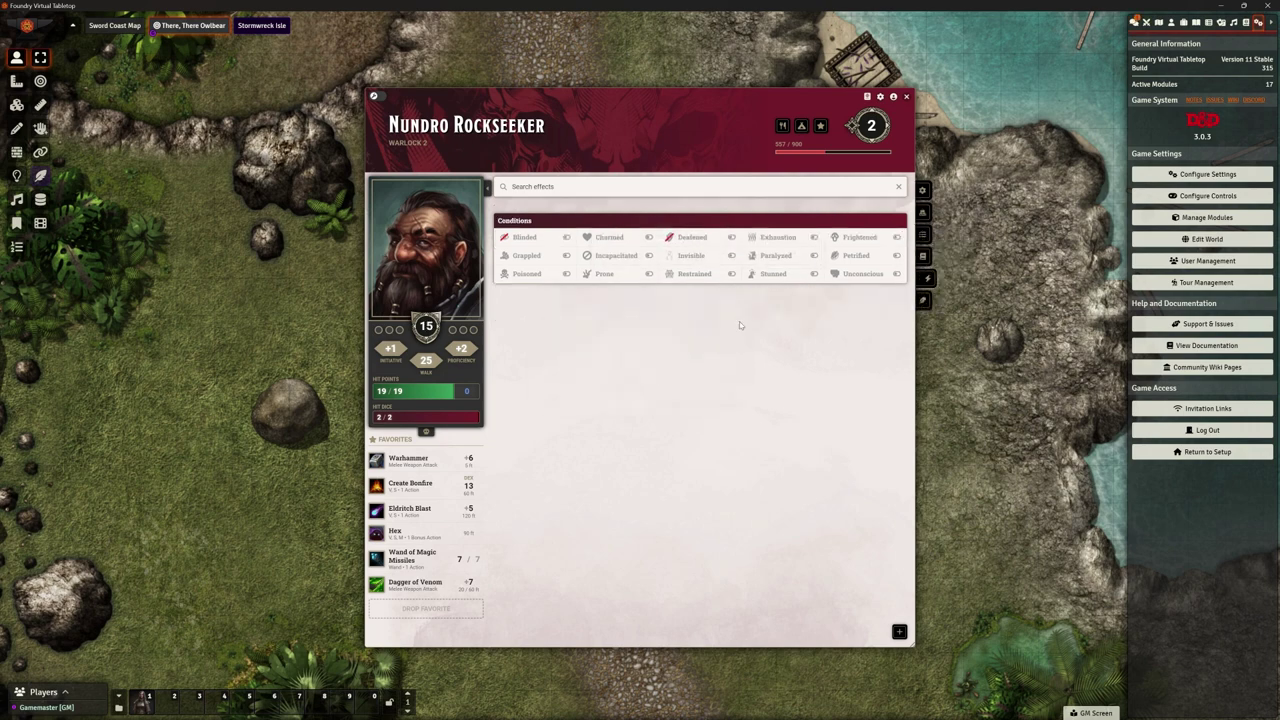
{"action": "left_click", "coordinate": [903, 99]}
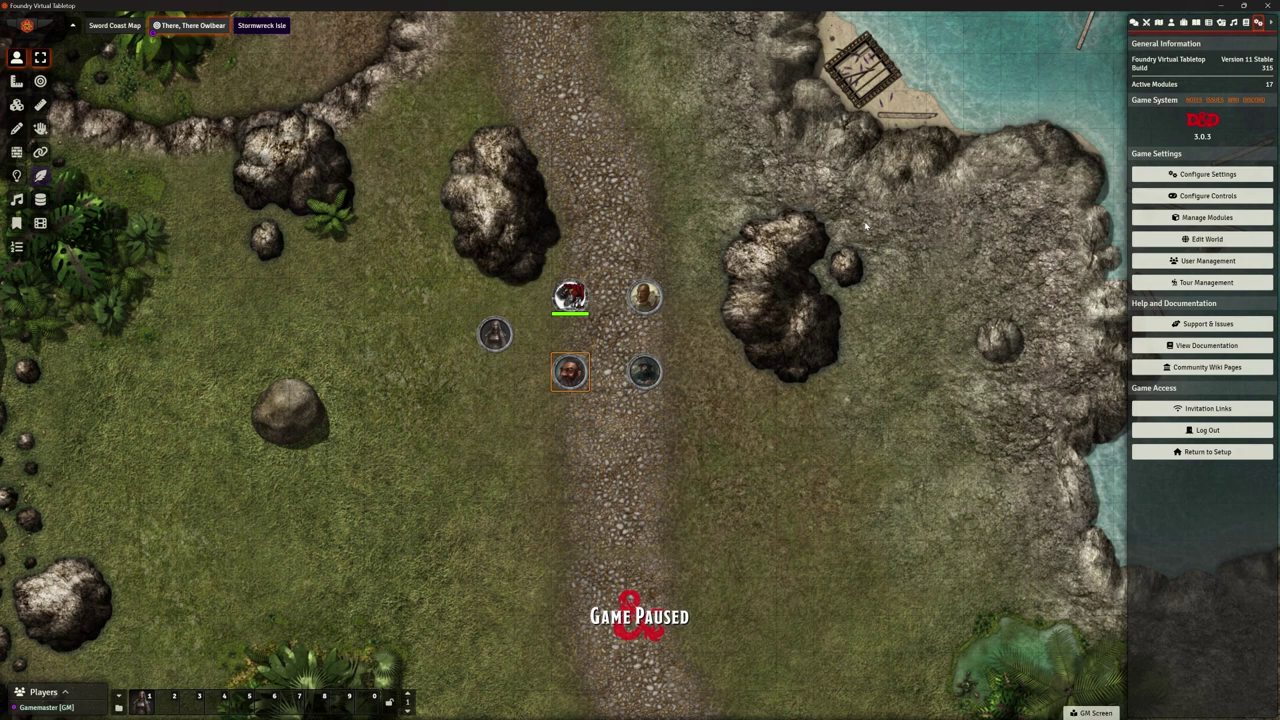
Zoom in and pan the map to centre the five party tokens on the cobbled path.
{"action": "scroll", "coordinate": [485, 298], "scroll_direction": "up", "scroll_amount": 10}
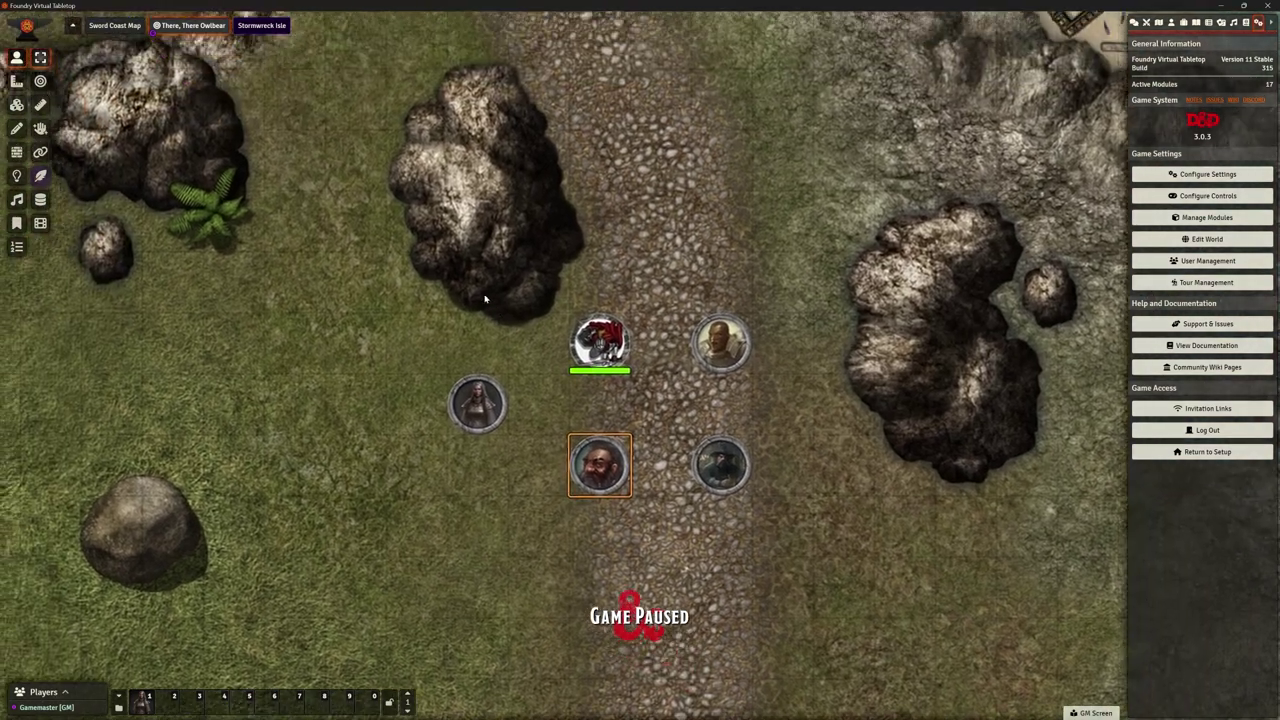
{"action": "left_click_drag", "start_coordinate": [485, 298], "coordinate": [608, 286]}
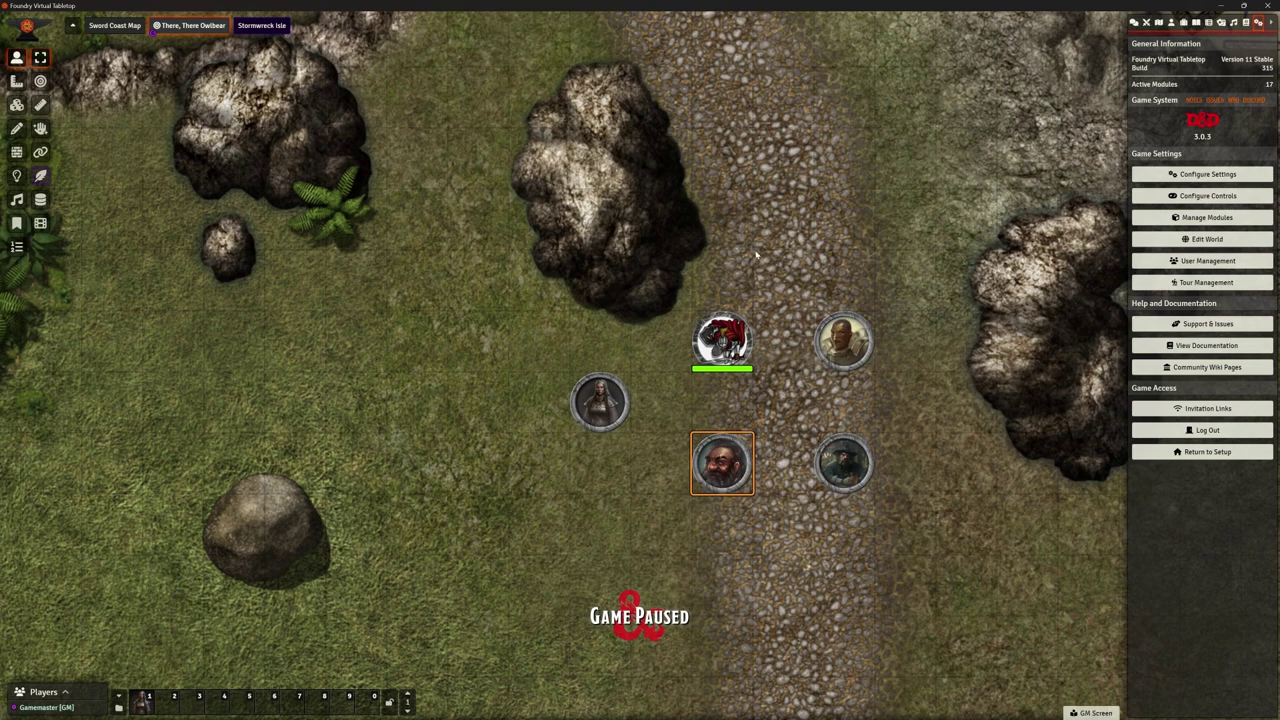
{"action": "scroll", "coordinate": [757, 257], "scroll_direction": "up", "scroll_amount": 1}
{"action": "left_click_drag", "start_coordinate": [752, 236], "coordinate": [720, 230]}
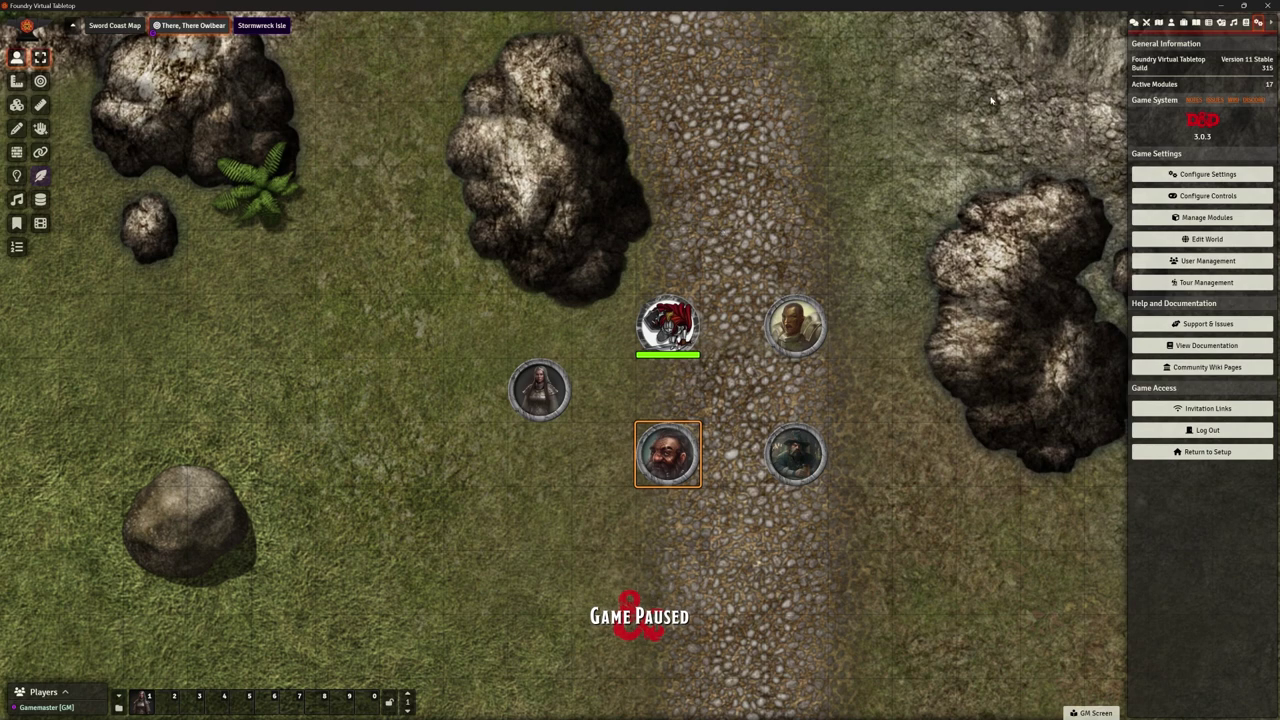
{"action": "left_click", "coordinate": [1199, 217]}
{"action": "left_click_drag", "start_coordinate": [696, 185], "coordinate": [792, 108]}
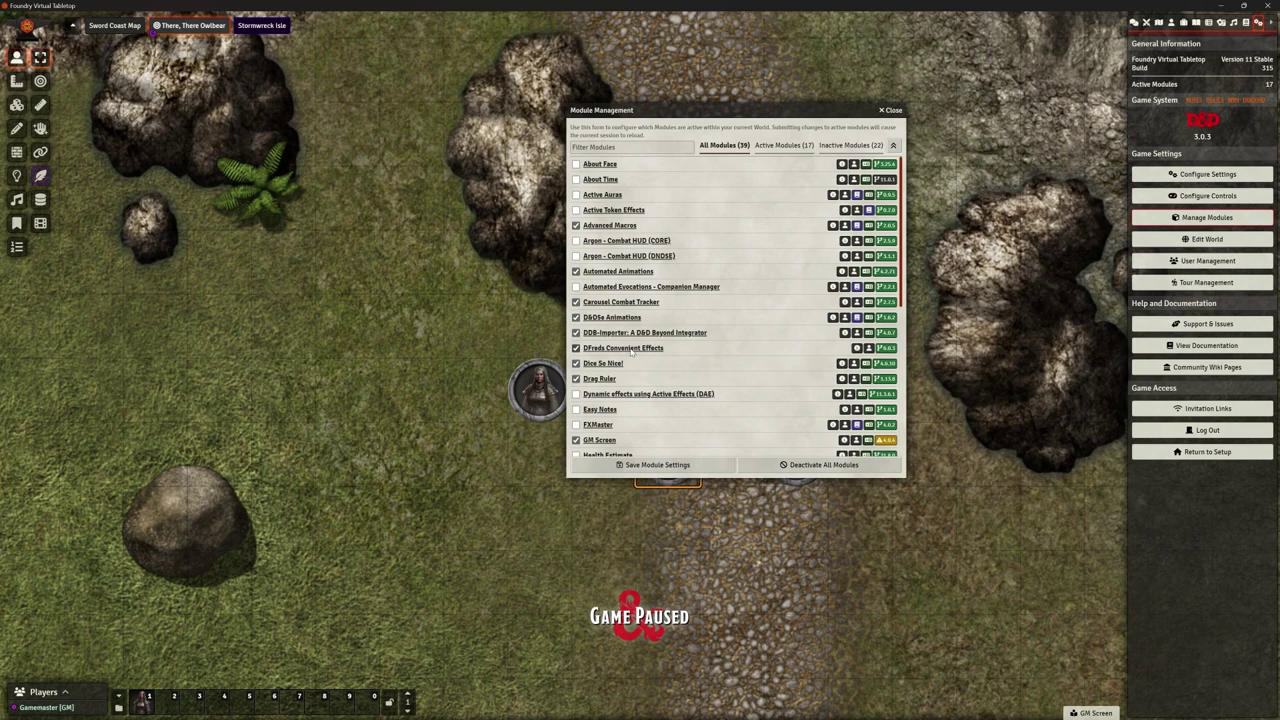
{"action": "scroll", "coordinate": [631, 352], "scroll_direction": "down", "scroll_amount": 3}
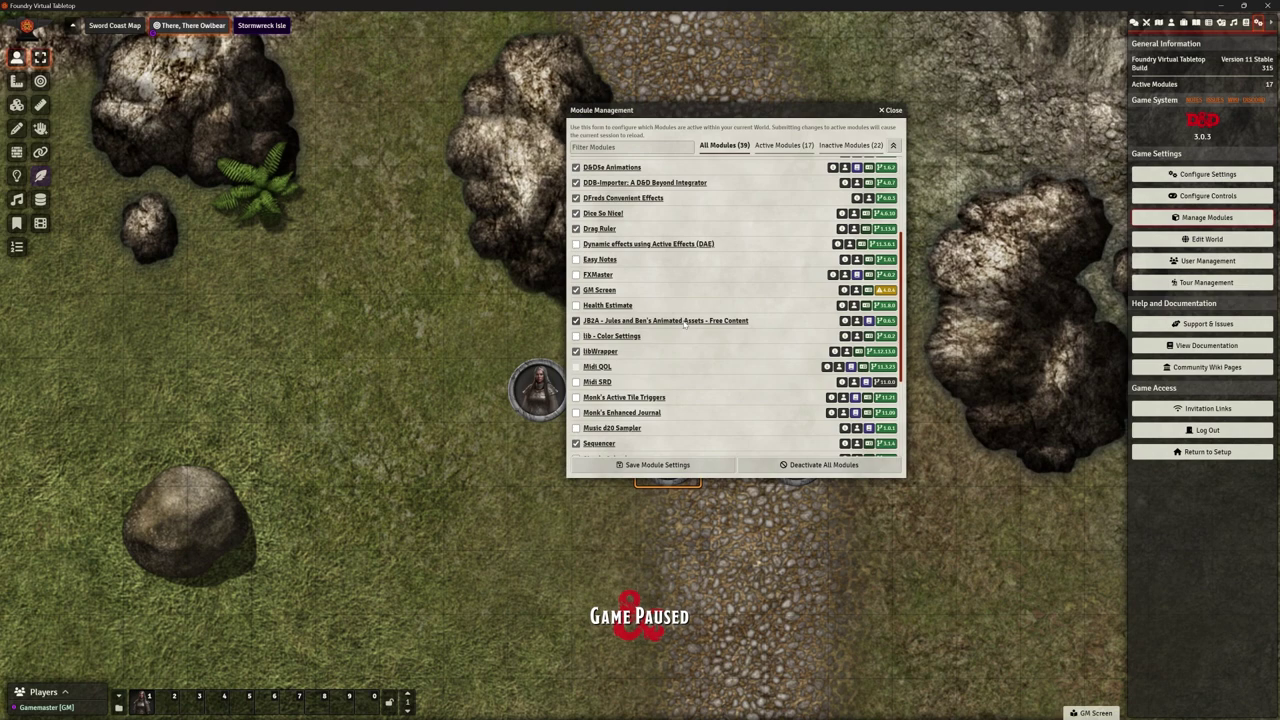
{"action": "scroll", "coordinate": [683, 321], "scroll_direction": "down", "scroll_amount": 3}
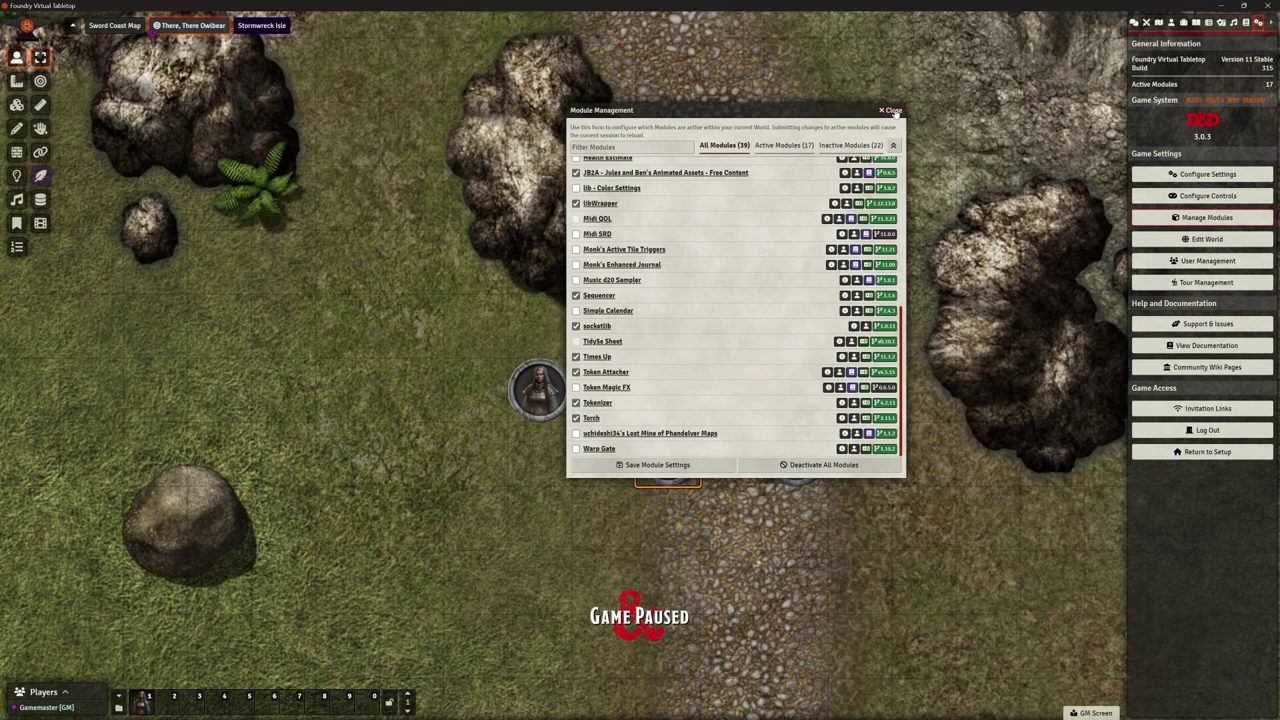
{"action": "left_click", "coordinate": [893, 111]}
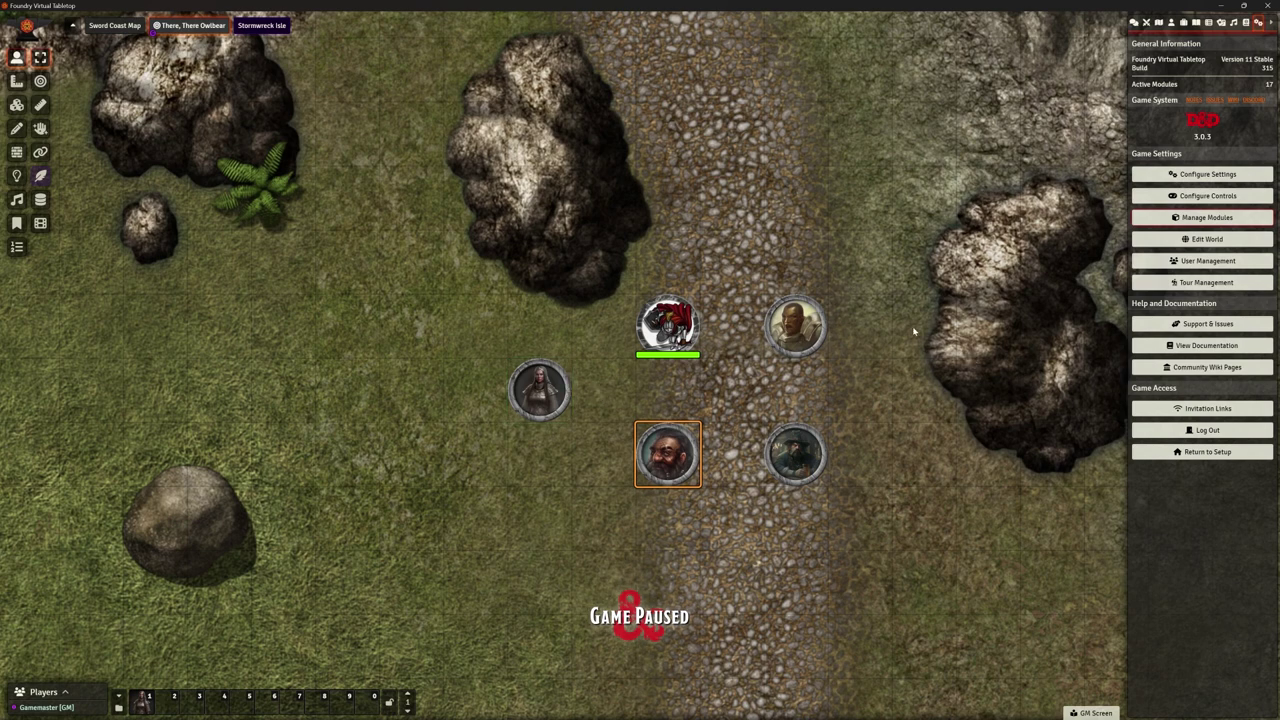
Drag Ronbar Lunneboll from the Players actors folder onto the map twice, left of the party.
{"action": "left_click", "coordinate": [1170, 23]}
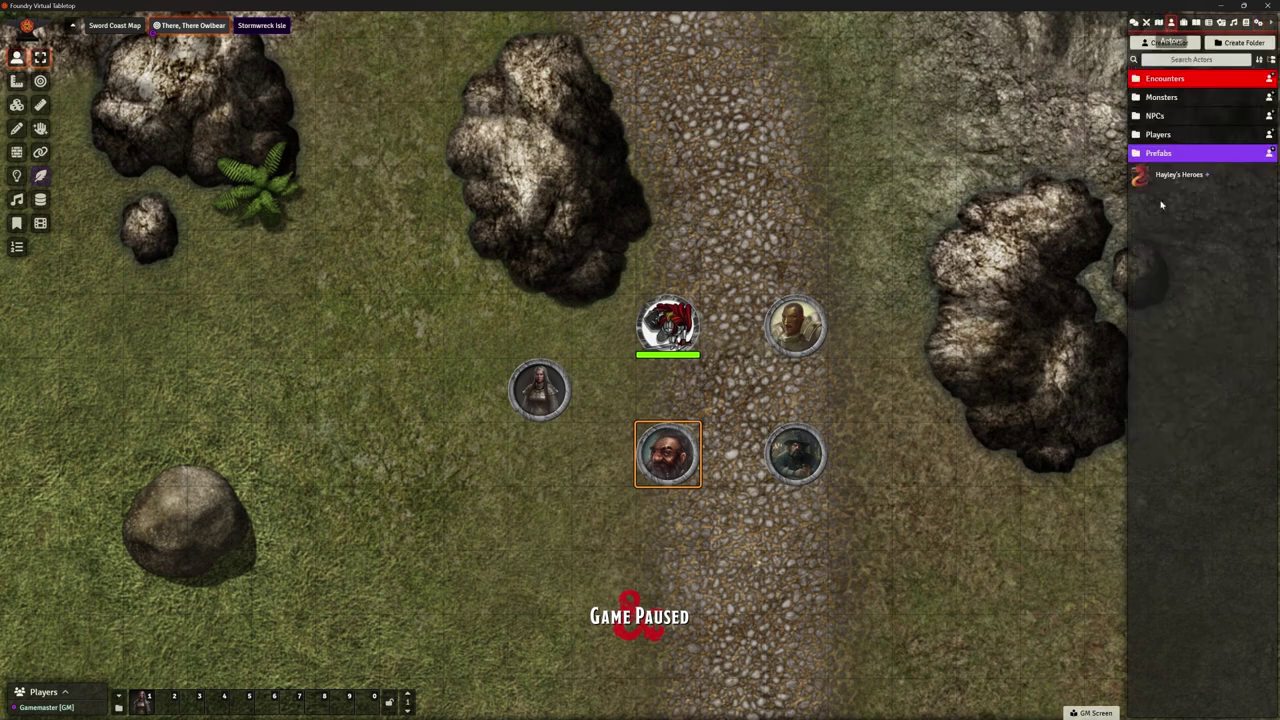
{"action": "left_click", "coordinate": [1162, 134]}
{"action": "left_click_drag", "start_coordinate": [1172, 260], "coordinate": [416, 300]}
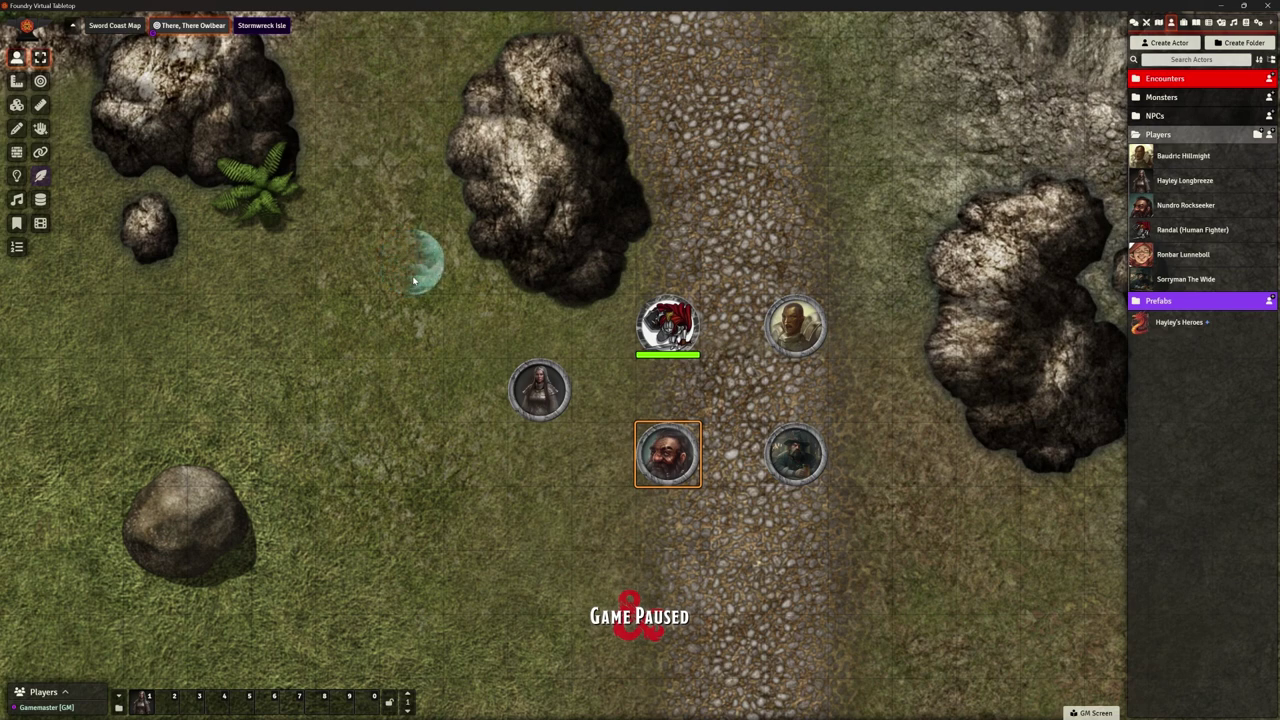
{"action": "left_click_drag", "start_coordinate": [1176, 264], "coordinate": [421, 335]}
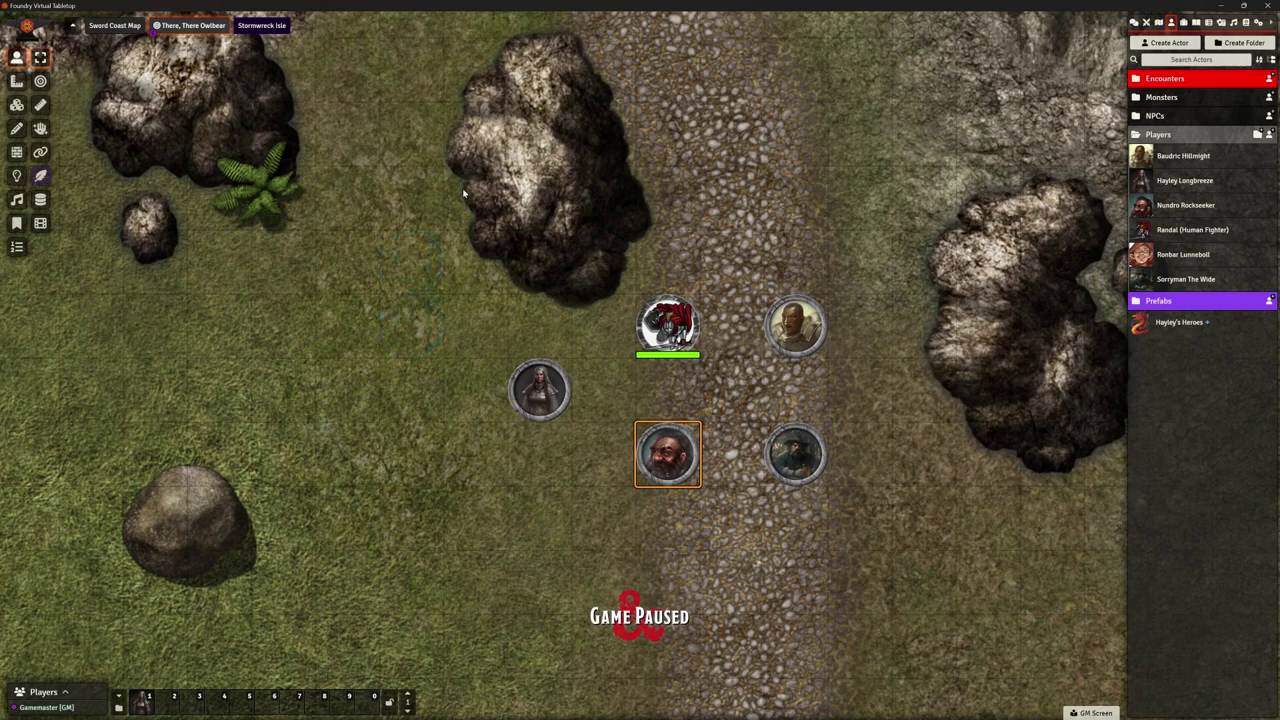
Look over Ronbar Lunneboll's character sheet, then bring up his actor options.
{"action": "left_click", "coordinate": [1163, 259]}
{"action": "mouse_move", "coordinate": [886, 204]}
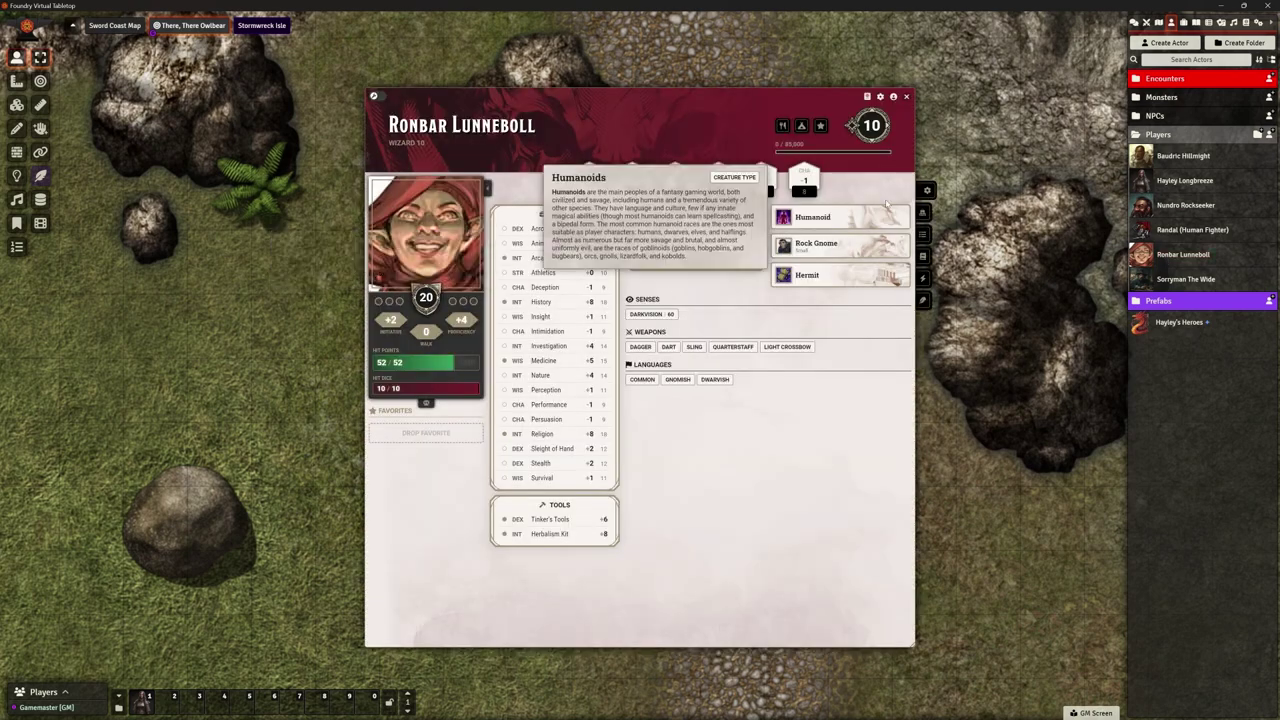
{"action": "left_click", "coordinate": [906, 97]}
{"action": "right_click", "coordinate": [1170, 257]}
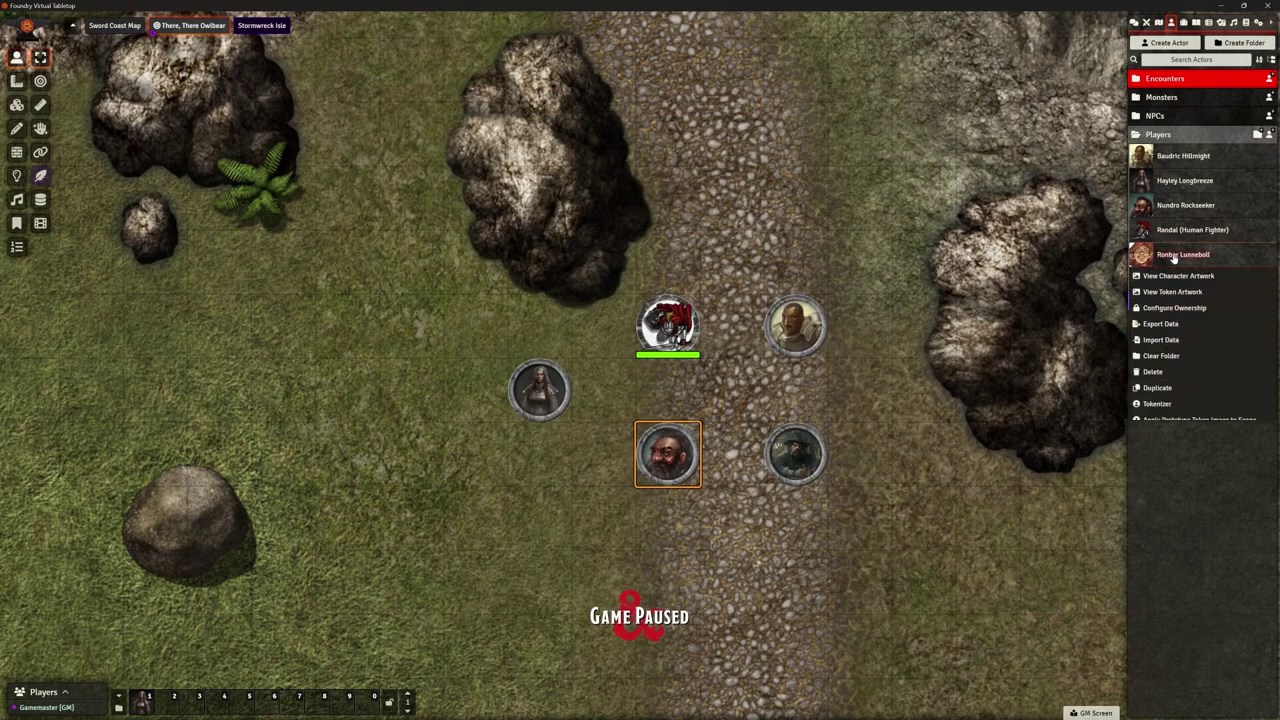
In Tokenizer, replace Ronbar's extra layers with his avatar beneath the ring frame and apply.
{"action": "left_click", "coordinate": [1157, 403]}
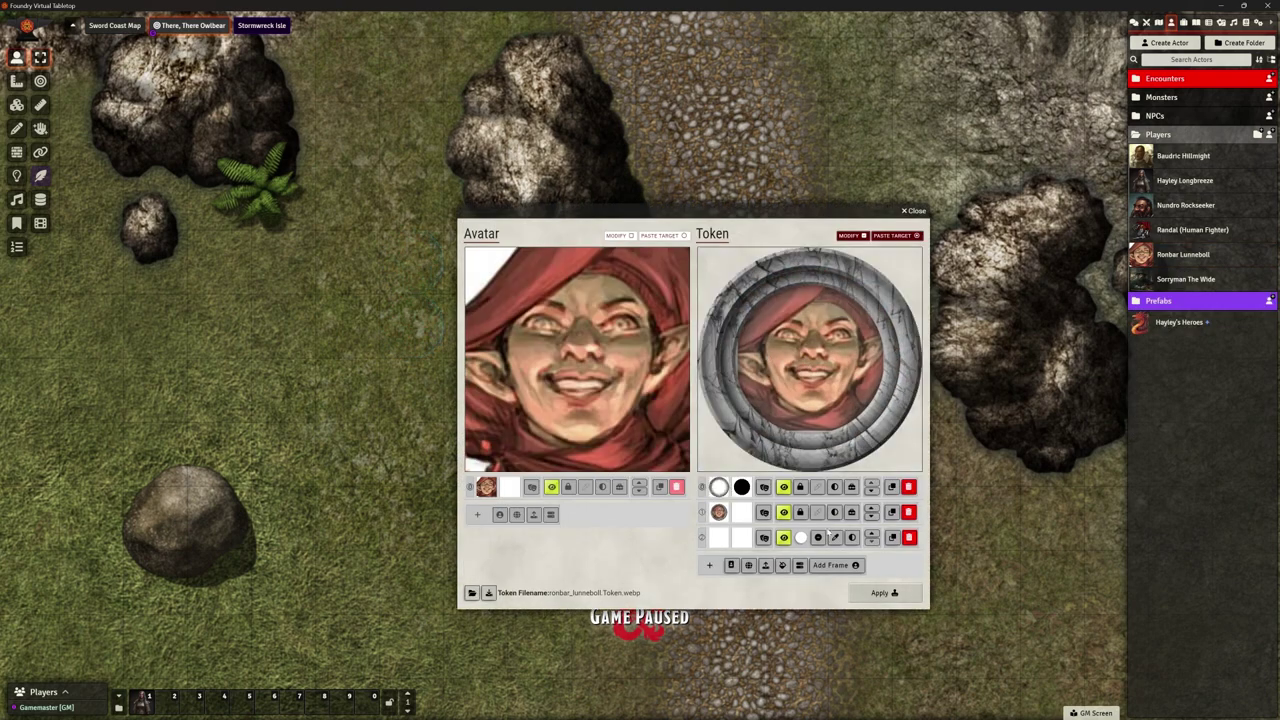
{"action": "left_click", "coordinate": [908, 537]}
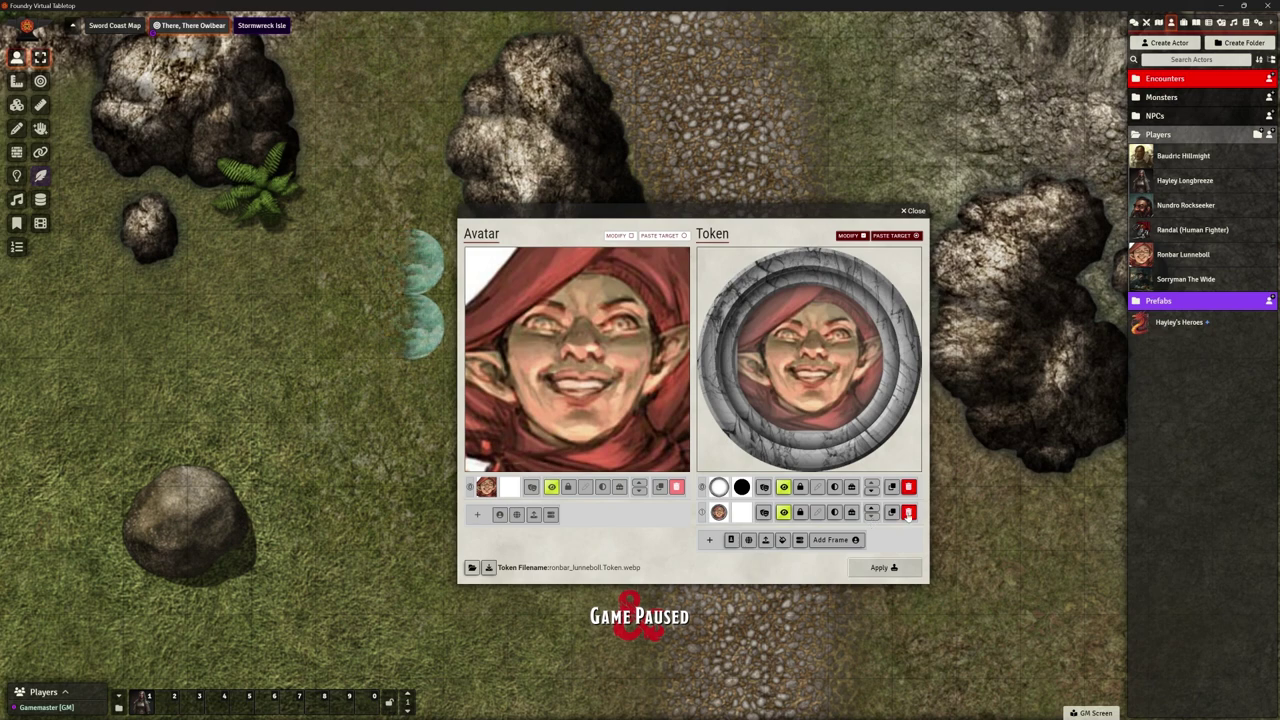
{"action": "left_click", "coordinate": [908, 512]}
{"action": "left_click", "coordinate": [731, 515]}
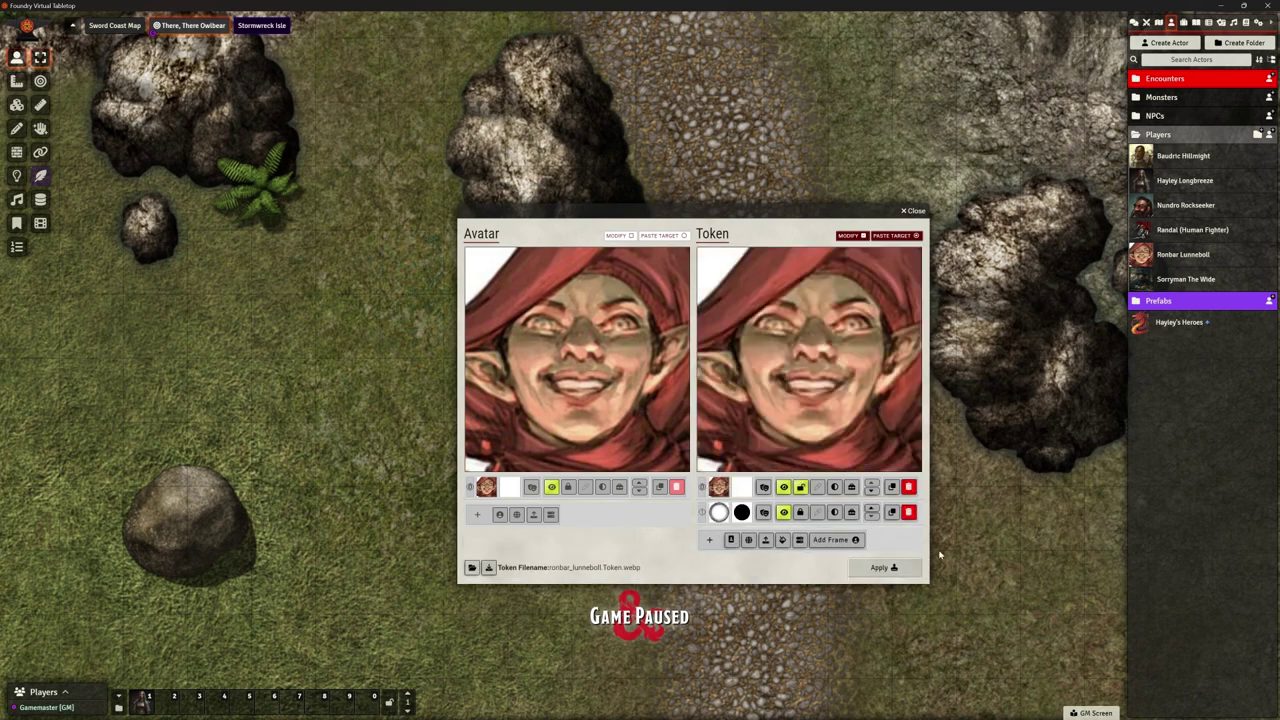
{"action": "left_click", "coordinate": [871, 491]}
{"action": "left_click", "coordinate": [879, 567]}
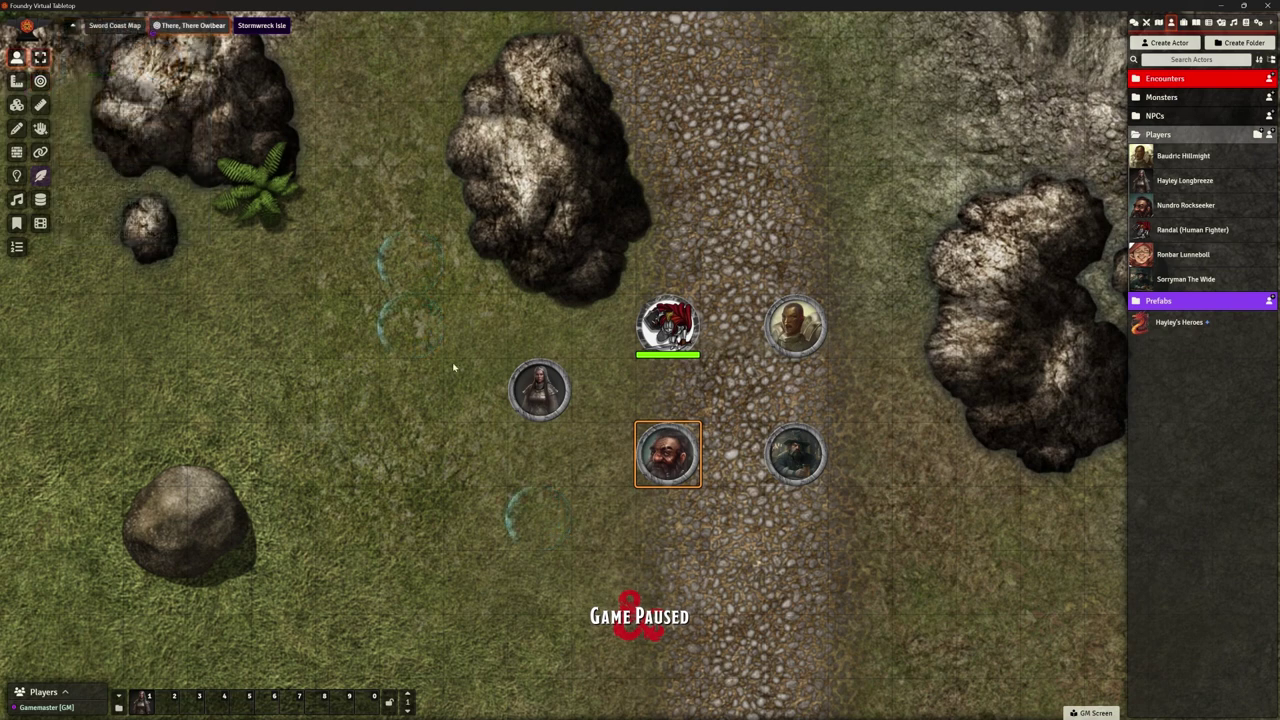
Delete the Invisibility and Hold Person - Paralyzed effects from Ronbar's sheet.
{"action": "left_click_drag", "start_coordinate": [274, 194], "coordinate": [488, 470]}
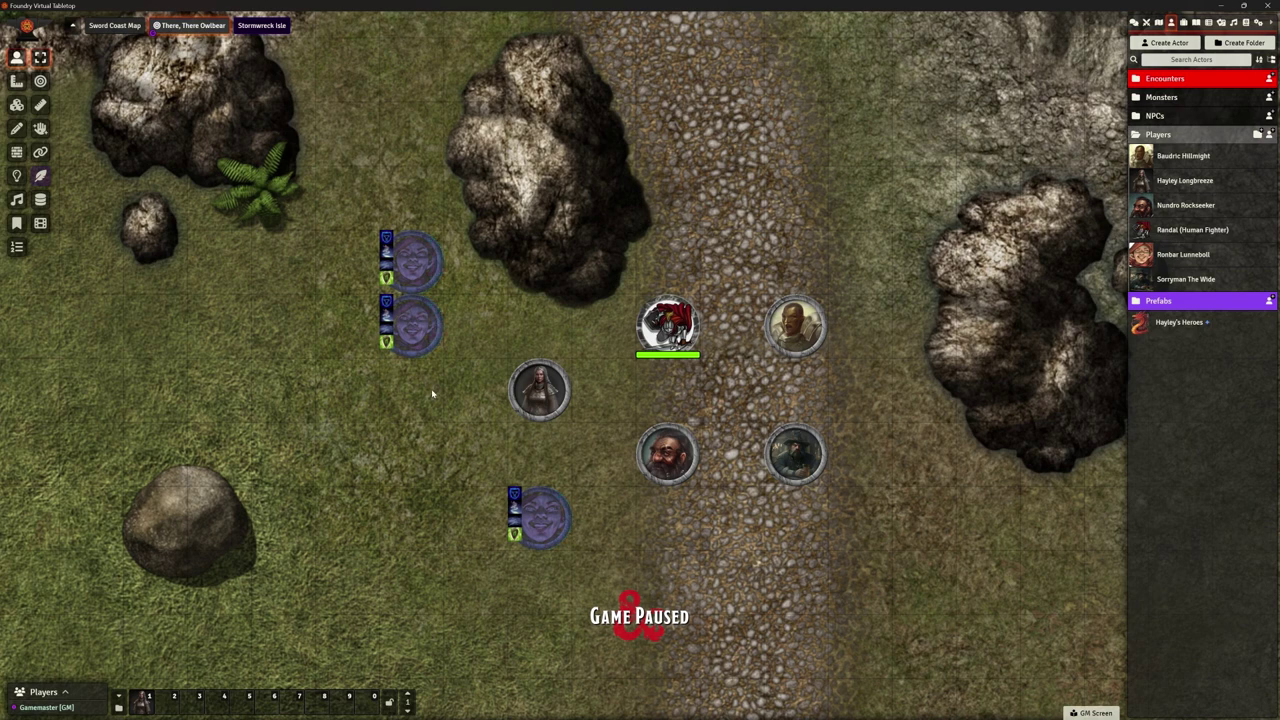
{"action": "double_click", "coordinate": [533, 519]}
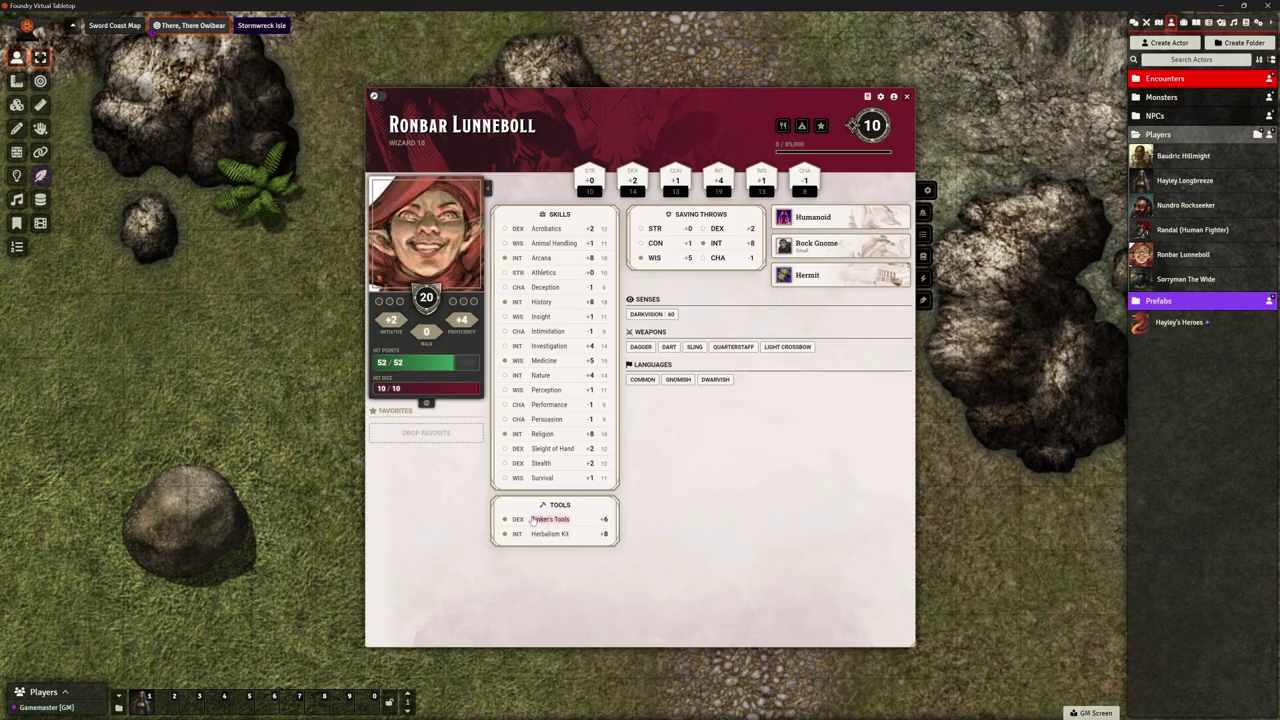
{"action": "left_click", "coordinate": [923, 278]}
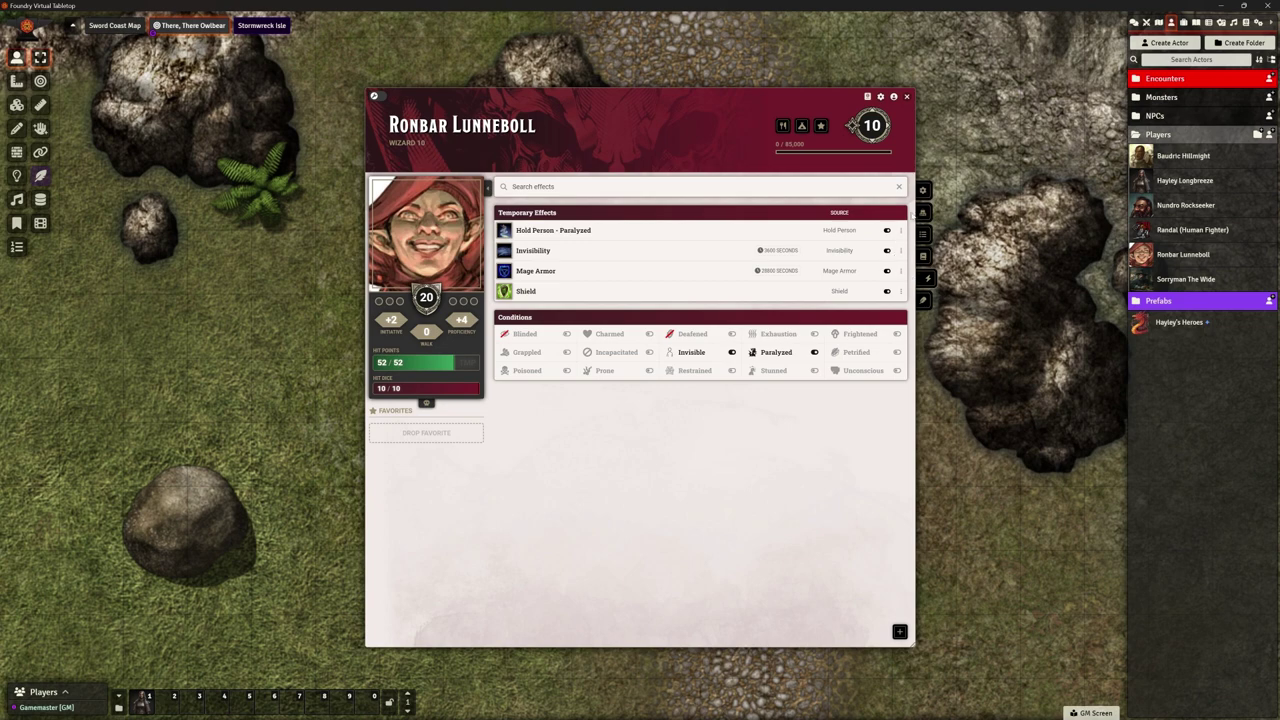
{"action": "left_click", "coordinate": [900, 251]}
{"action": "left_click", "coordinate": [918, 290]}
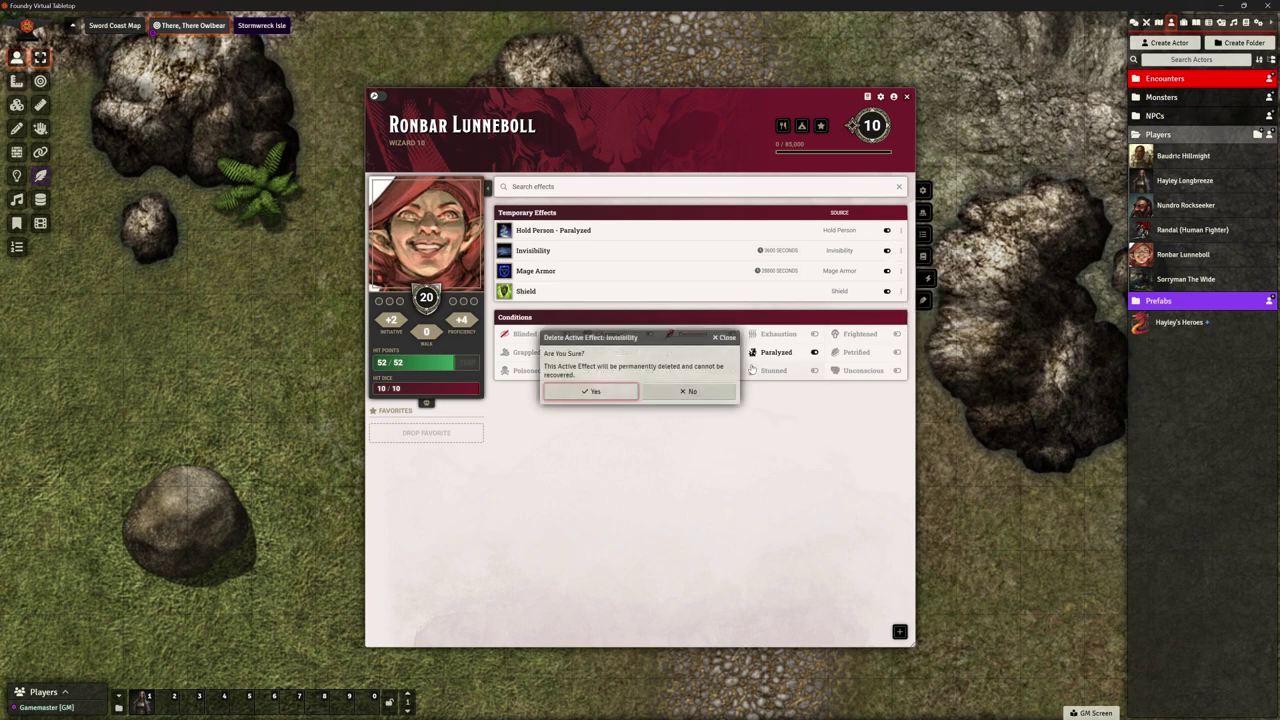
{"action": "left_click", "coordinate": [608, 391]}
{"action": "left_click", "coordinate": [901, 231]}
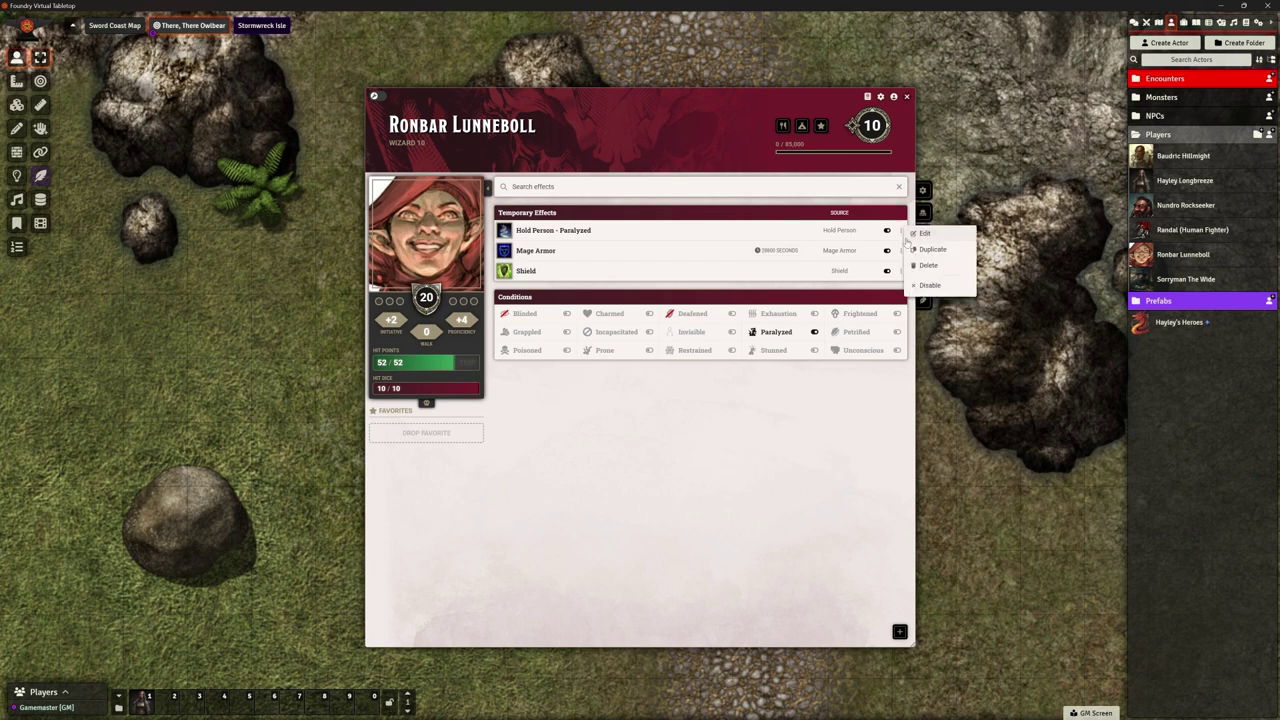
{"action": "left_click", "coordinate": [928, 265]}
{"action": "left_click", "coordinate": [606, 391]}
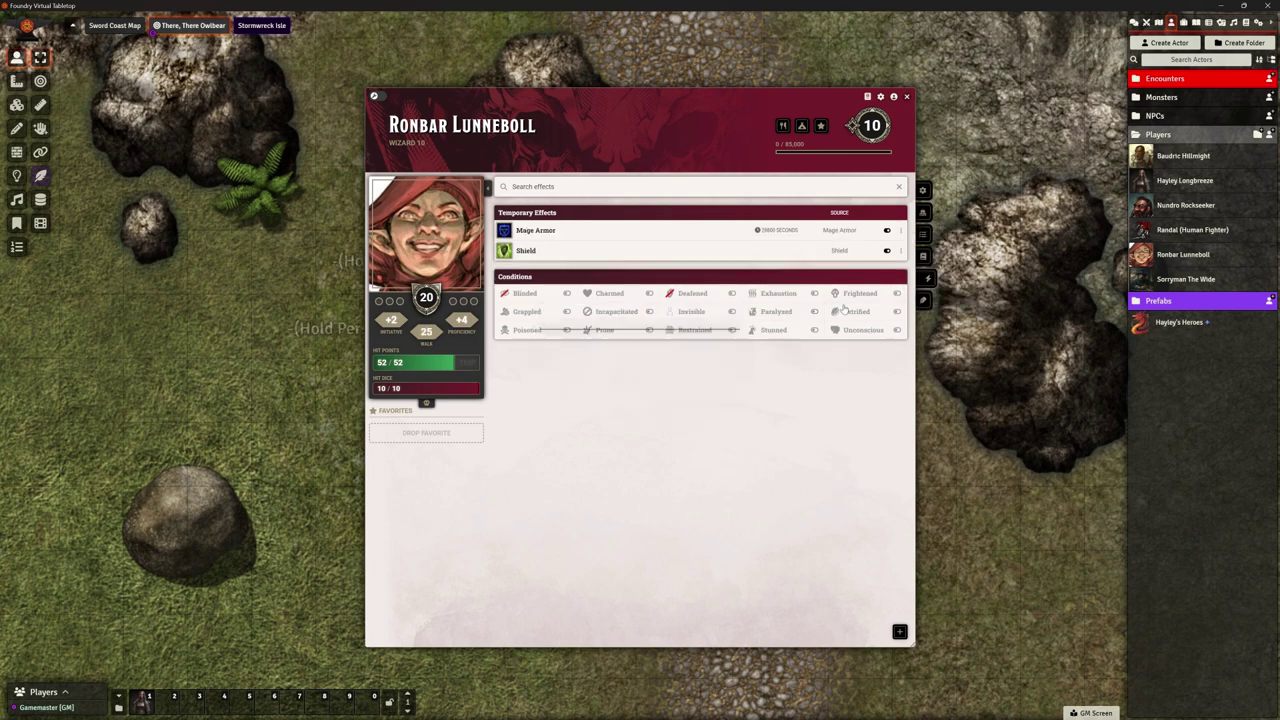
Delete Ronbar's Mage Armor and Shield effects and close his sheet.
{"action": "left_click", "coordinate": [900, 230]}
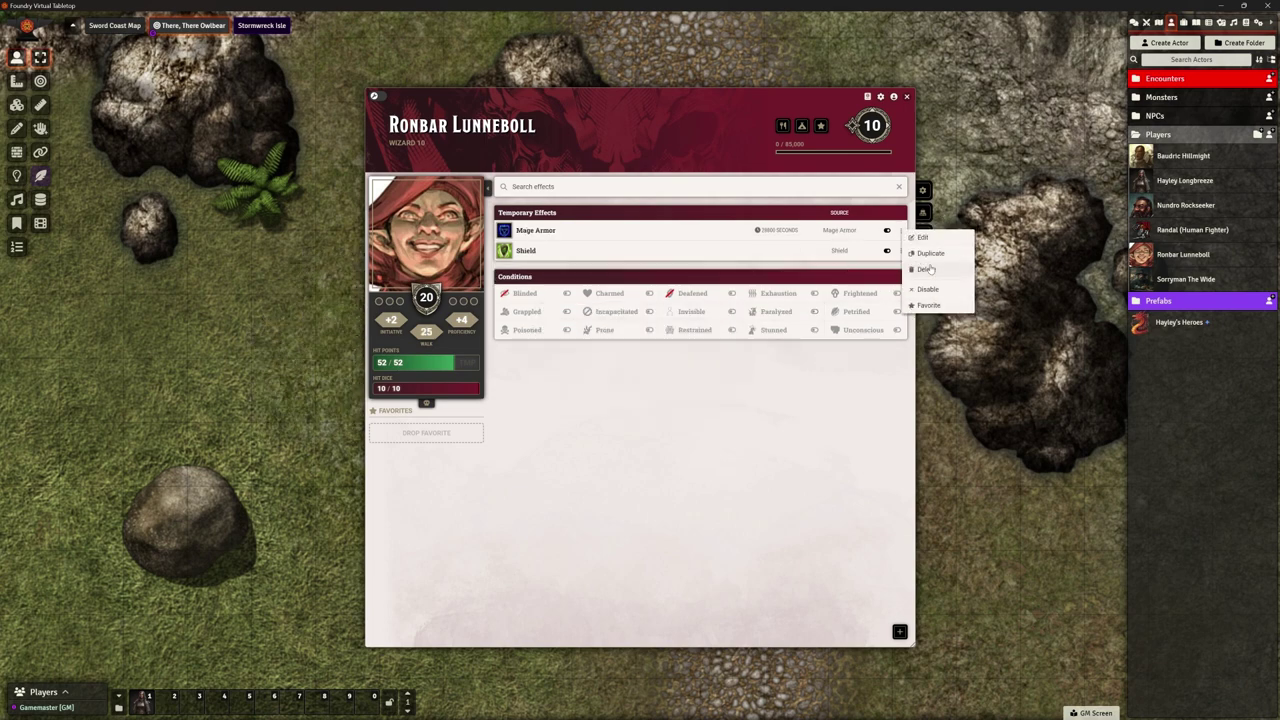
{"action": "left_click", "coordinate": [926, 268]}
{"action": "left_click", "coordinate": [606, 391]}
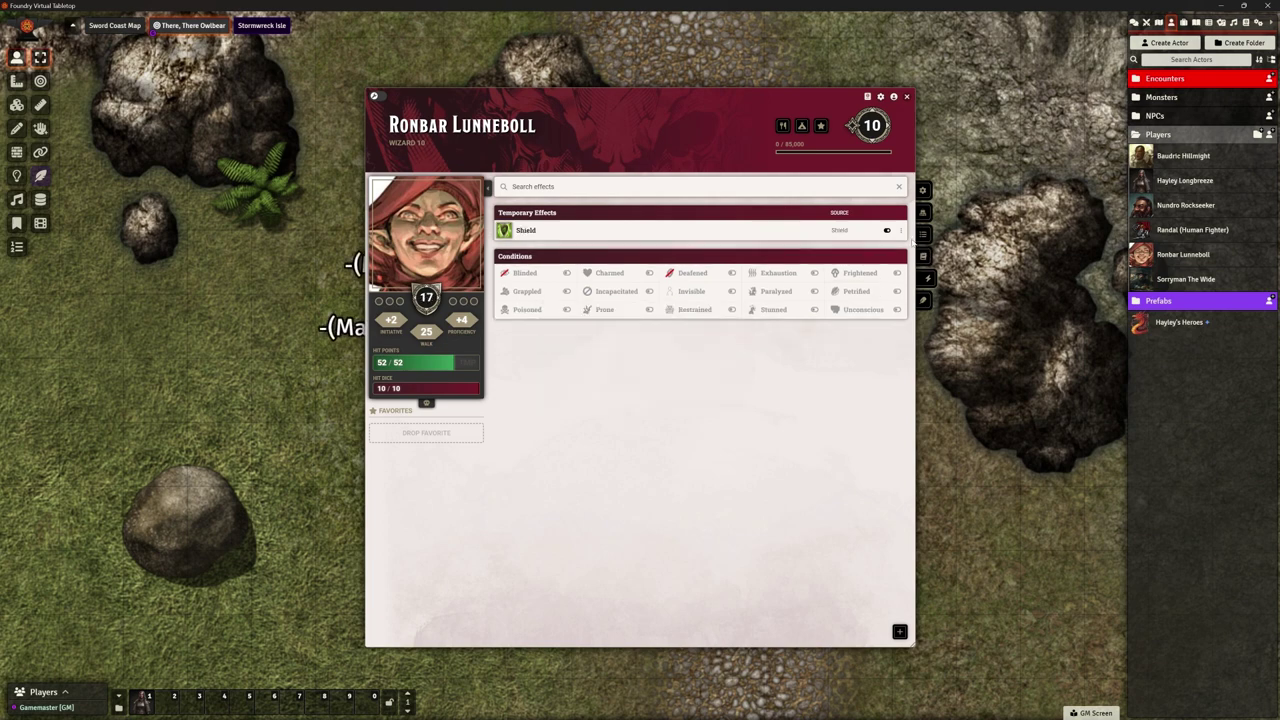
{"action": "left_click", "coordinate": [900, 230]}
{"action": "left_click", "coordinate": [926, 268]}
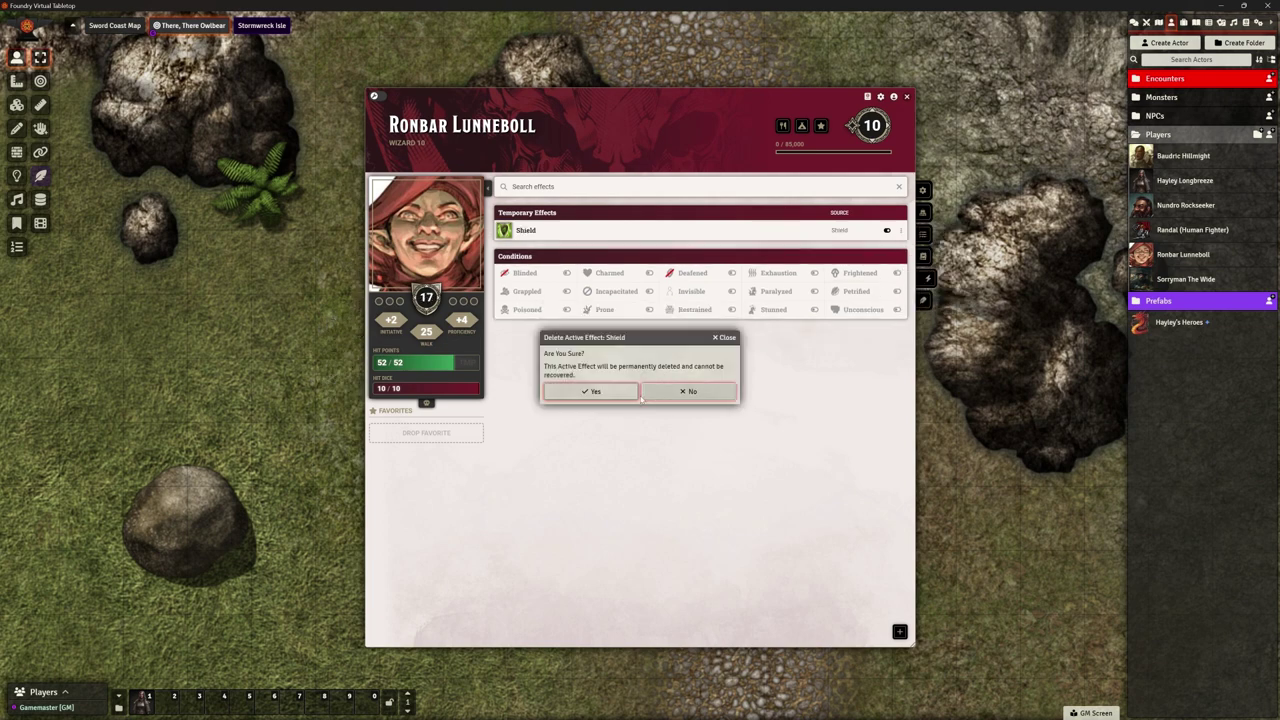
{"action": "left_click", "coordinate": [628, 398]}
{"action": "left_click", "coordinate": [909, 97]}
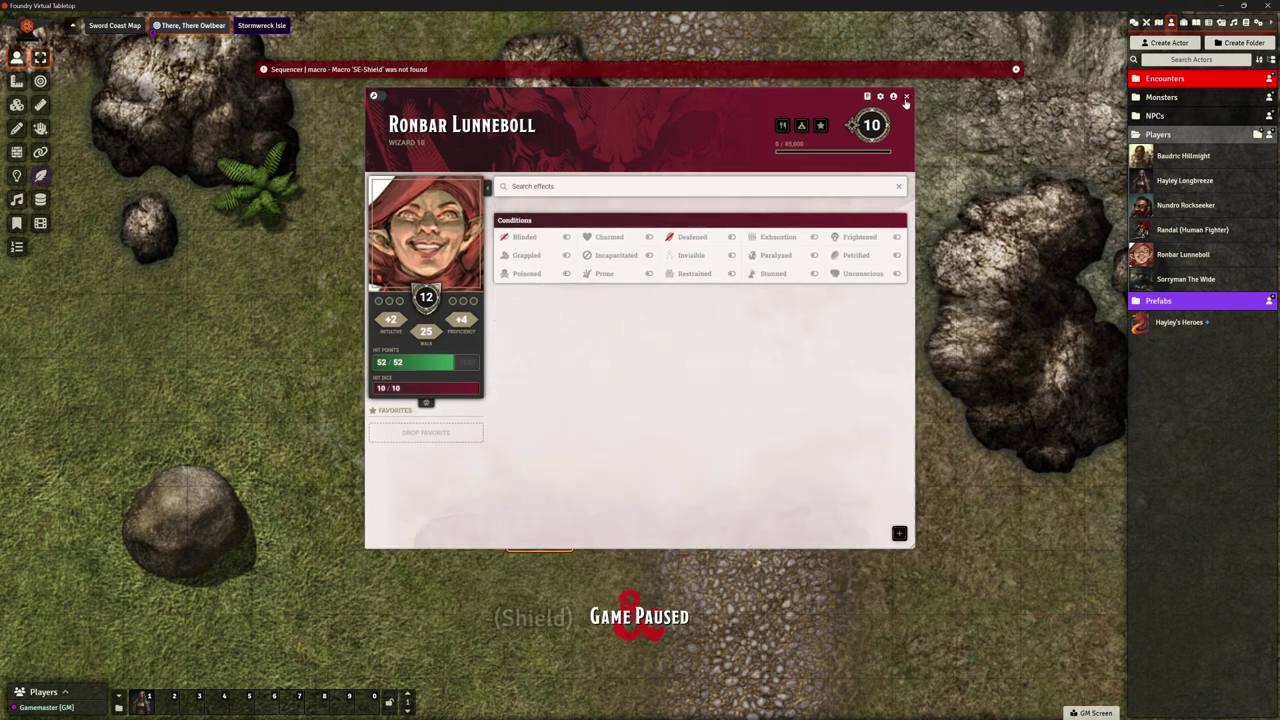
Move Ronbar's token up, review his spellbook, then show the Game Settings panel.
{"action": "left_click_drag", "start_coordinate": [429, 340], "coordinate": [453, 392]}
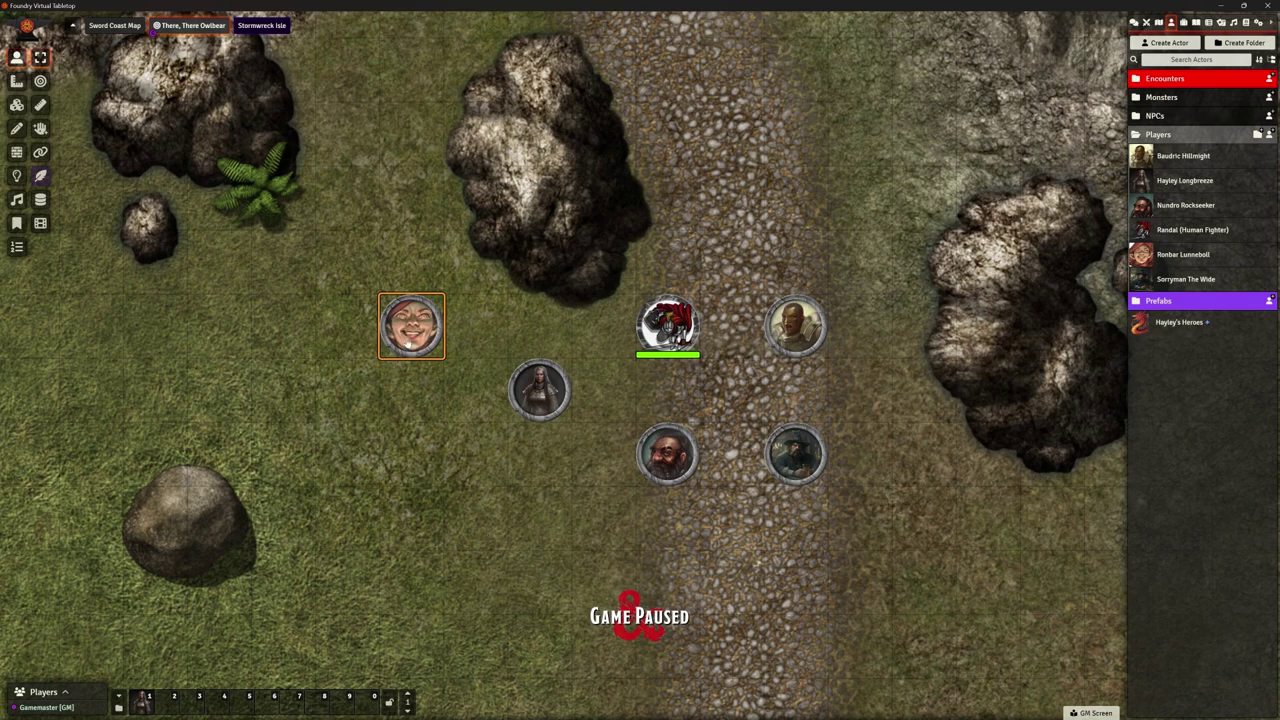
{"action": "double_click", "coordinate": [404, 325]}
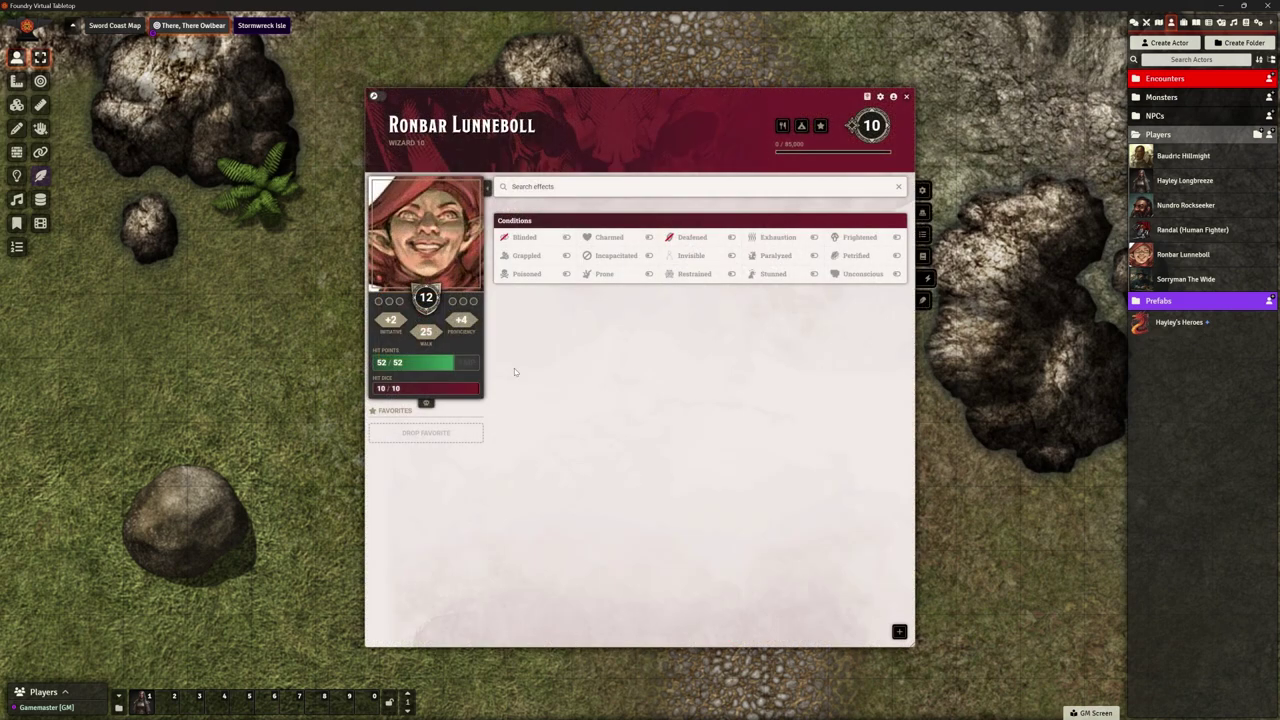
{"action": "left_click", "coordinate": [922, 256]}
{"action": "scroll", "coordinate": [640, 403], "scroll_direction": "down", "scroll_amount": 5}
{"action": "scroll", "coordinate": [640, 403], "scroll_direction": "up", "scroll_amount": 5}
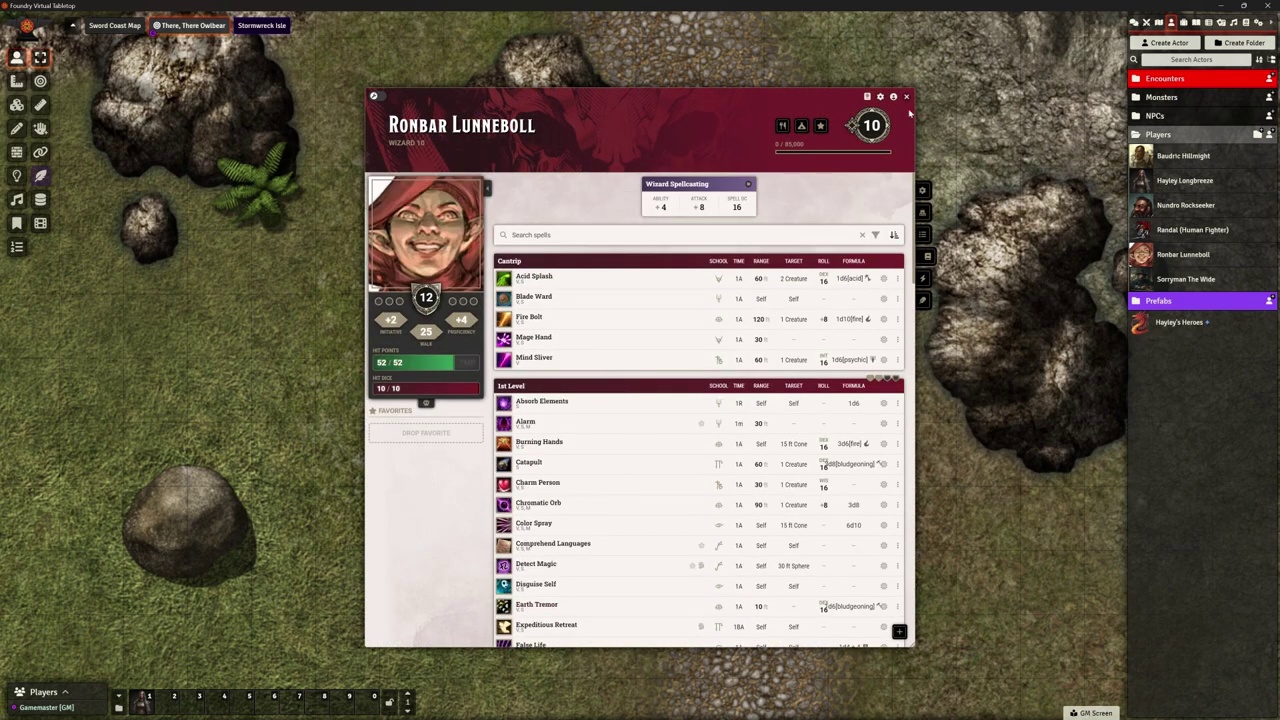
{"action": "left_click", "coordinate": [905, 96]}
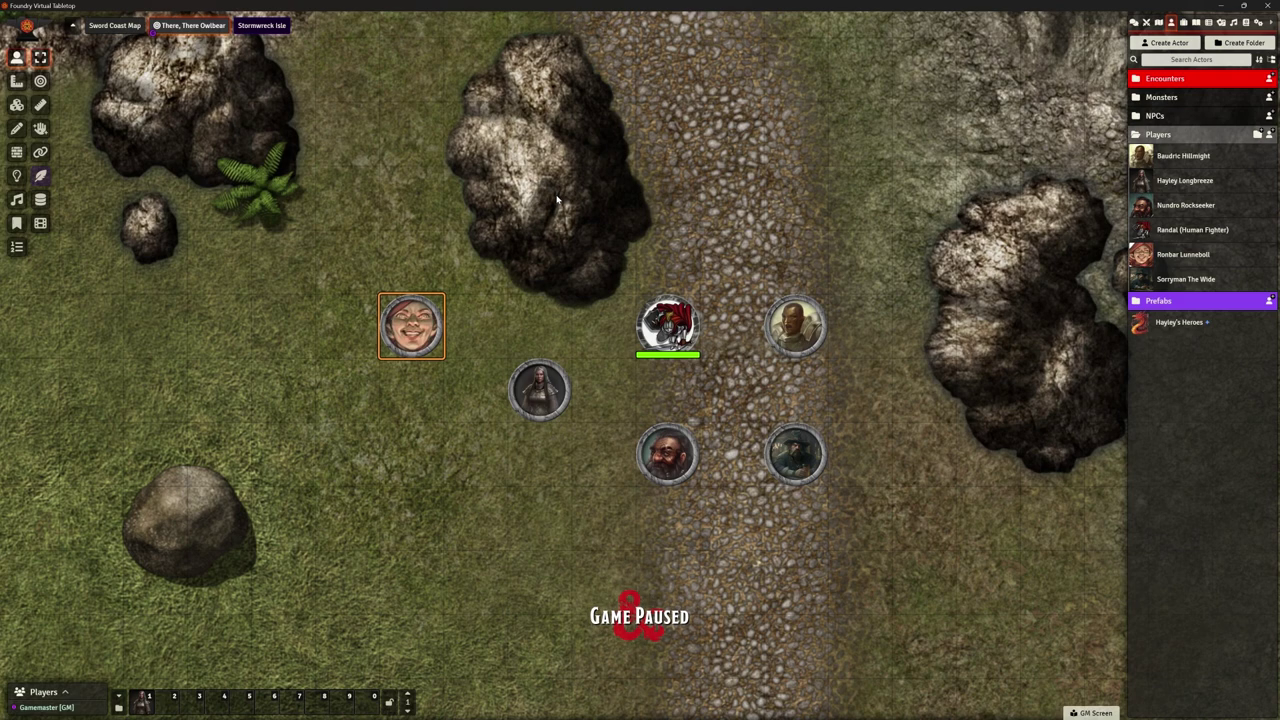
{"action": "left_click", "coordinate": [537, 394]}
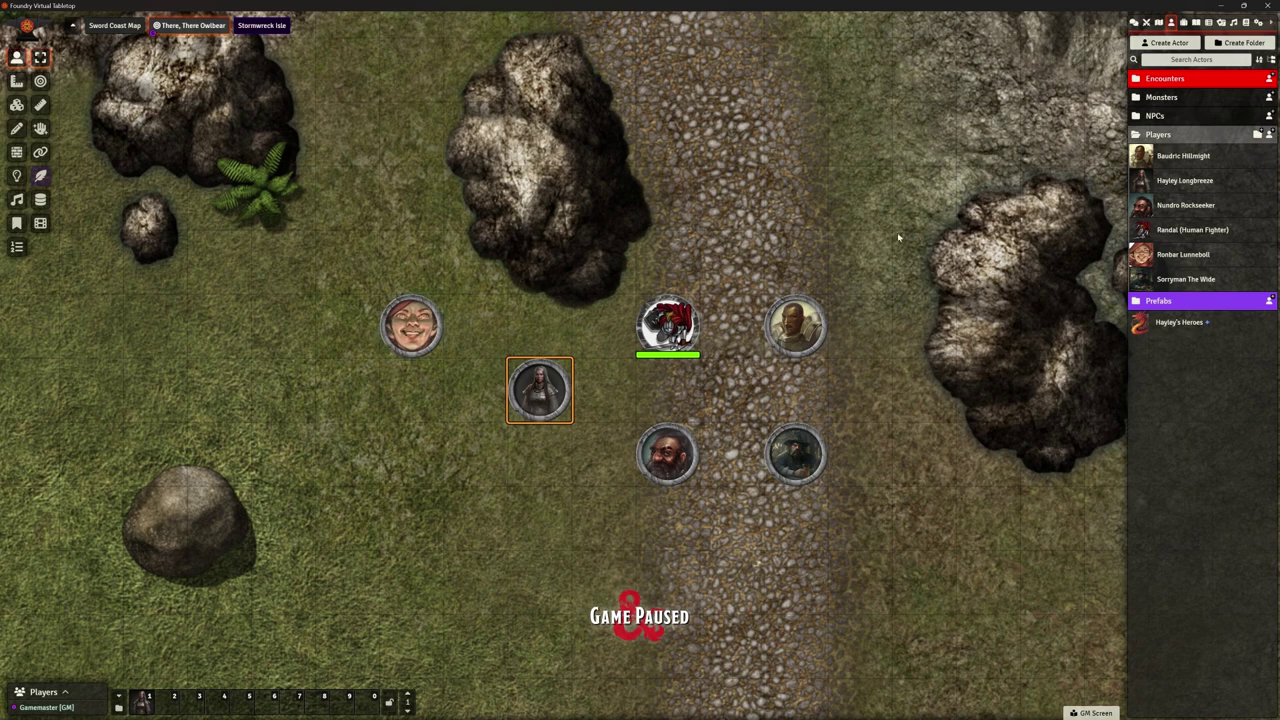
{"action": "left_click", "coordinate": [1257, 22]}
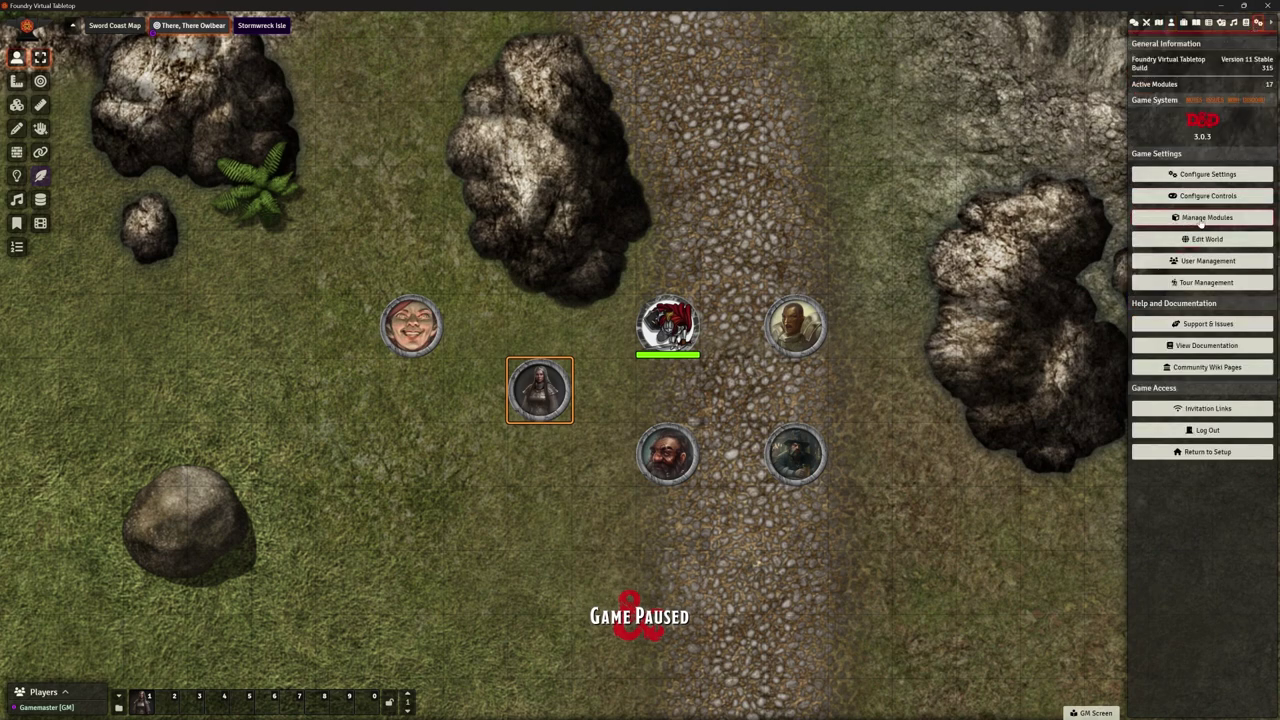
{"action": "left_click", "coordinate": [1200, 175]}
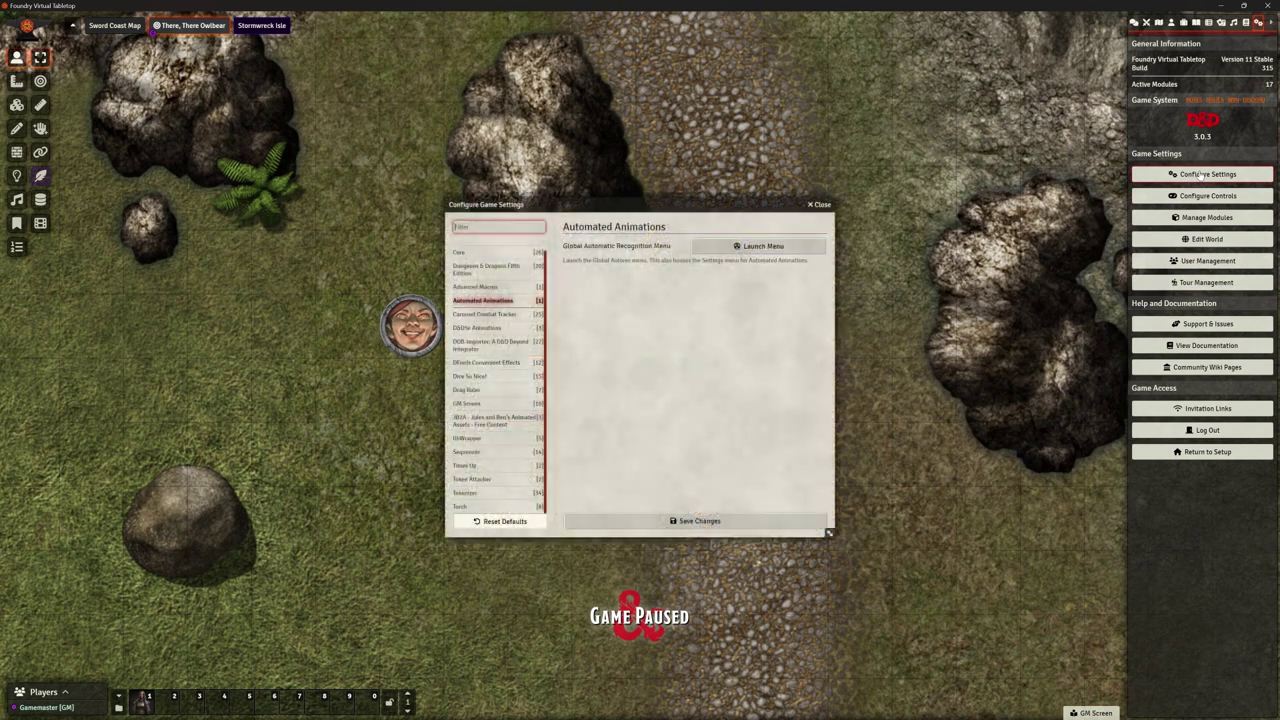
{"action": "left_click", "coordinate": [482, 364]}
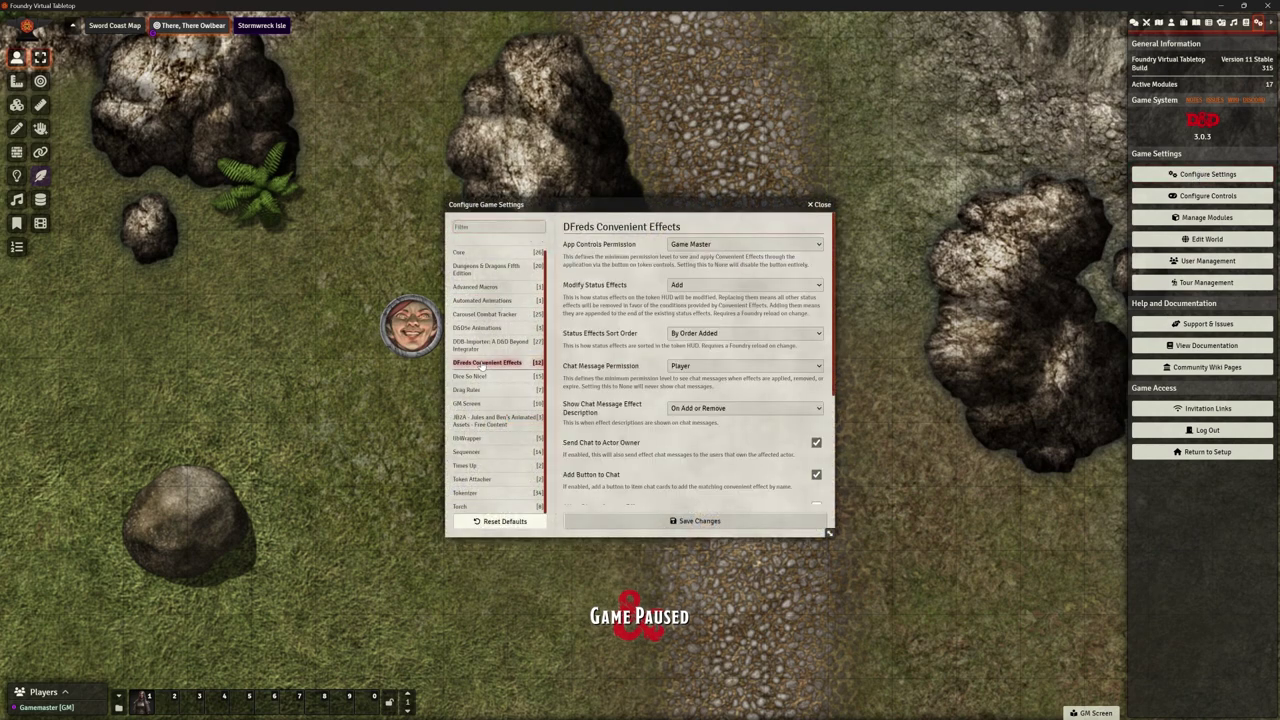
{"action": "scroll", "coordinate": [714, 309], "scroll_direction": "down", "scroll_amount": 3}
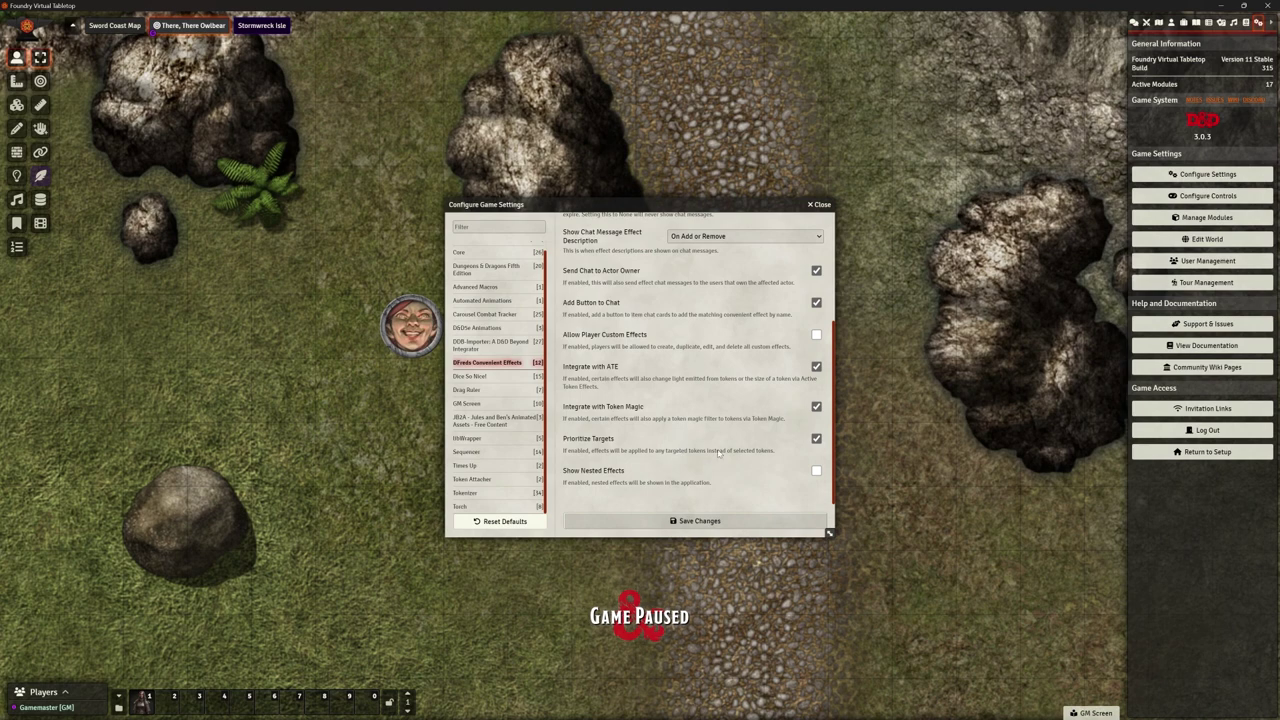
{"action": "left_click", "coordinate": [820, 205]}
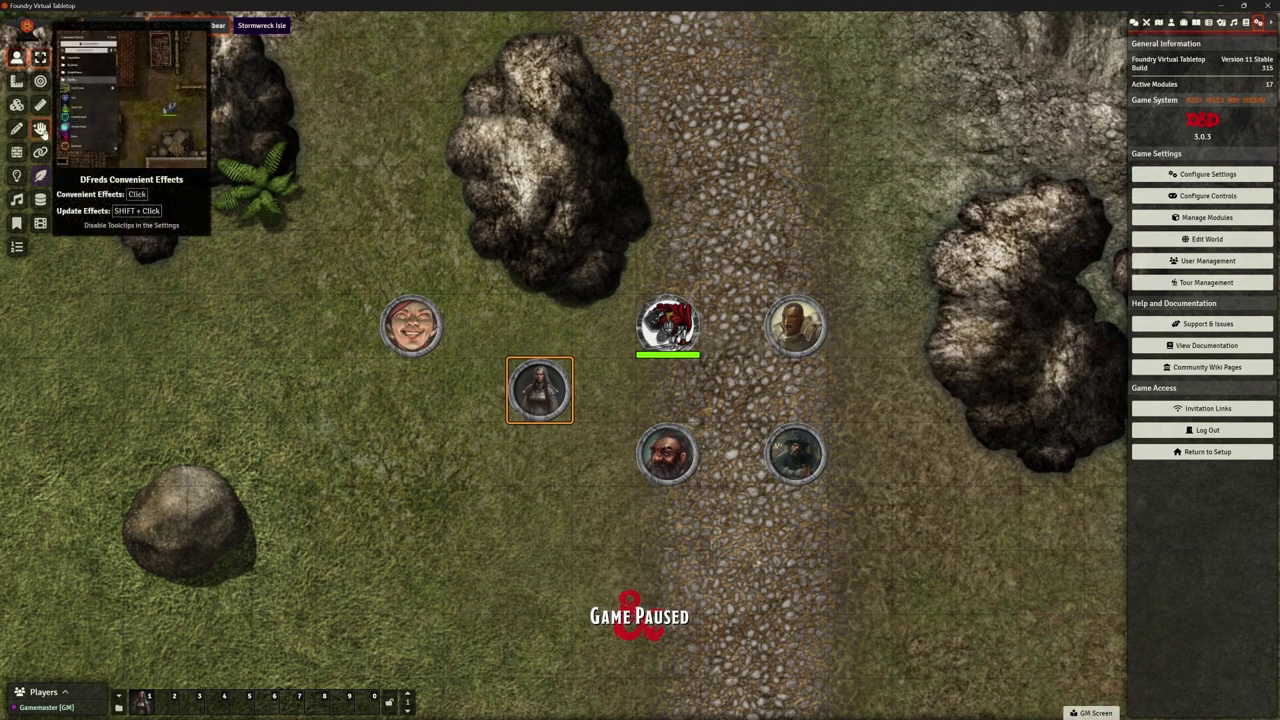
Search Convenient Effects for 'shiel' and put Shield of Faith in macro bar slot 5.
{"action": "left_click", "coordinate": [40, 128]}
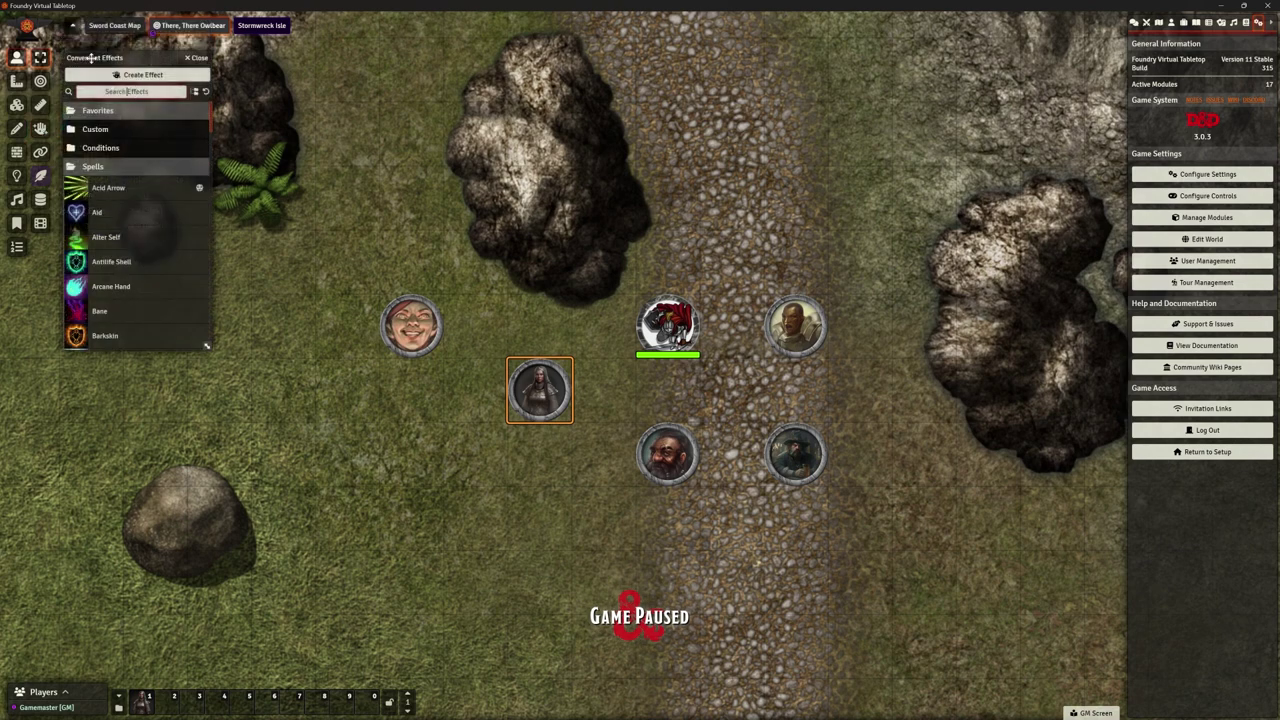
{"action": "type", "text": "shiel"}
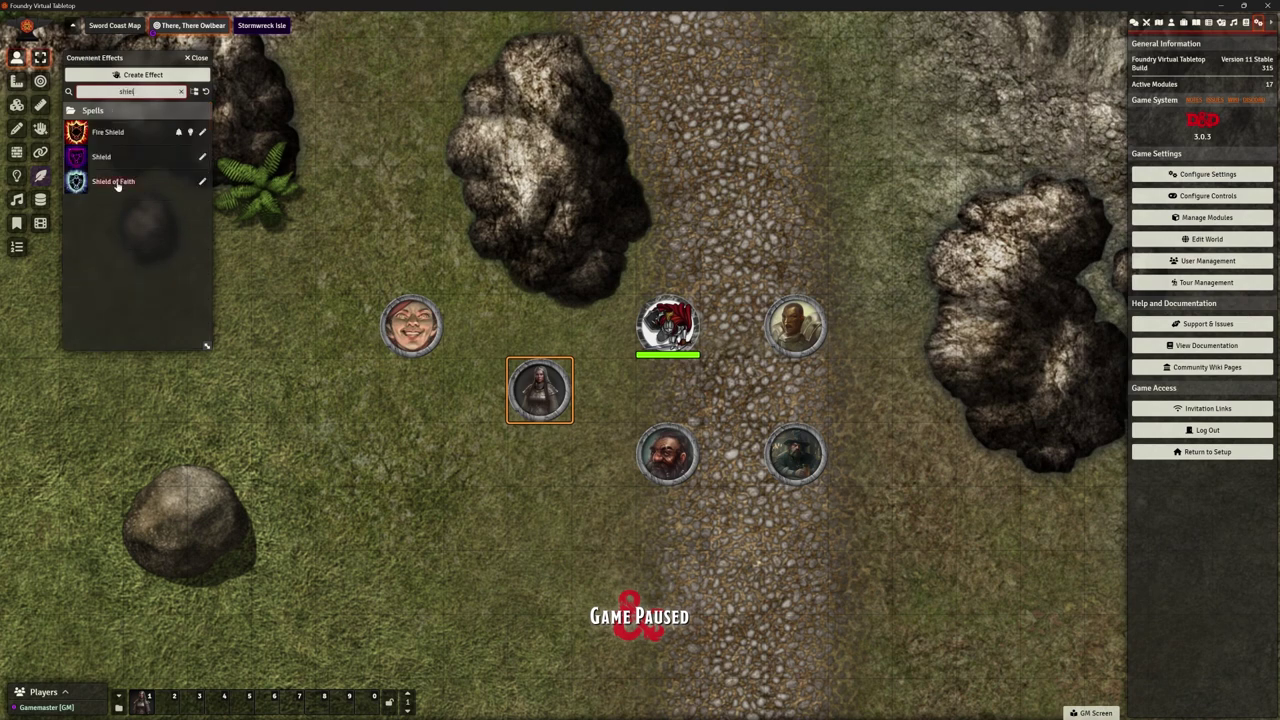
{"action": "left_click_drag", "start_coordinate": [114, 181], "coordinate": [269, 699]}
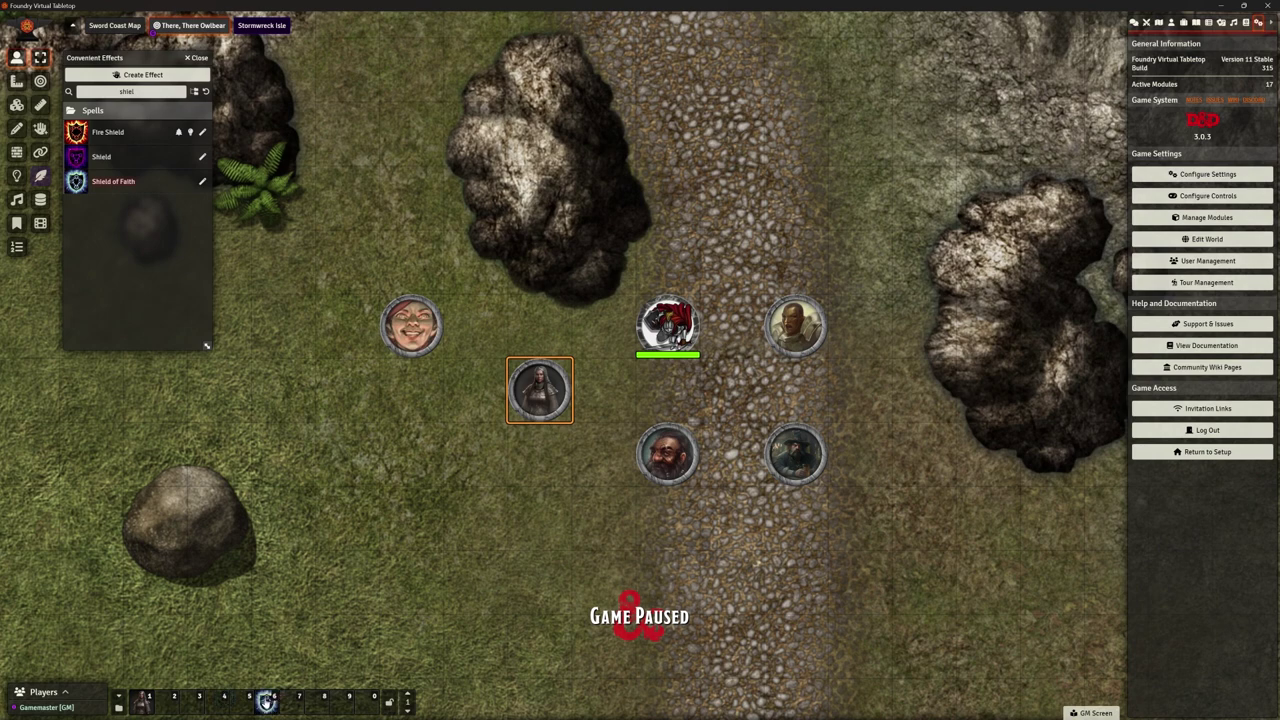
Rename the new hotbar macro to 'SE-Shield of Faith' and save it.
{"action": "right_click", "coordinate": [267, 701]}
{"action": "left_click", "coordinate": [278, 650]}
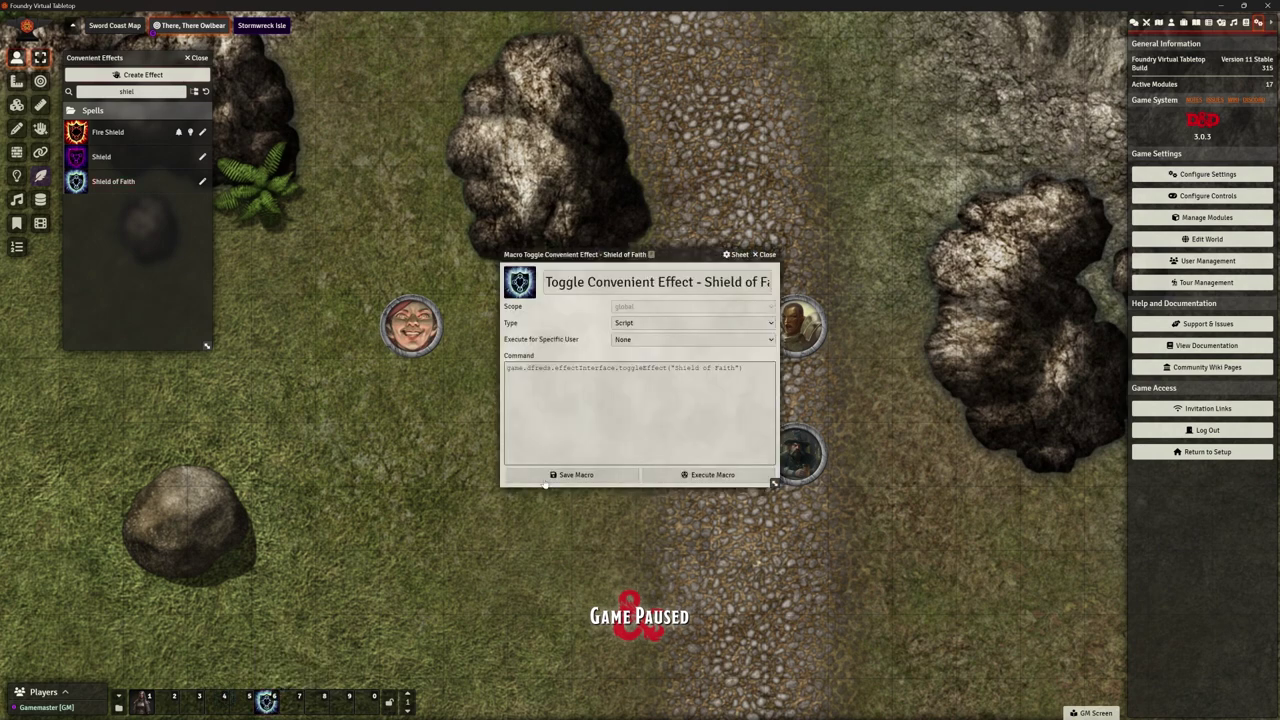
{"action": "left_click_drag", "start_coordinate": [683, 282], "coordinate": [418, 250]}
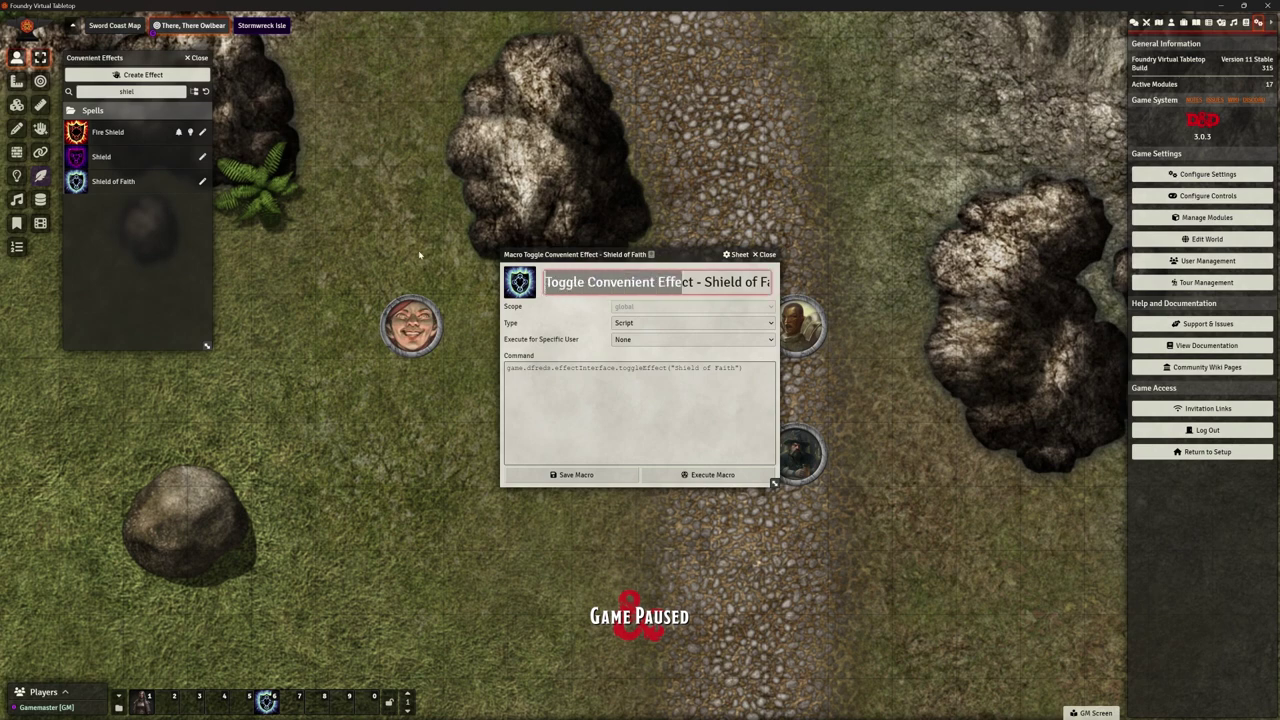
{"action": "type", "text": "SE"}
{"action": "key", "text": "Delete"}
{"action": "key", "text": "Delete"}
{"action": "key", "text": "Delete"}
{"action": "key", "text": "Delete"}
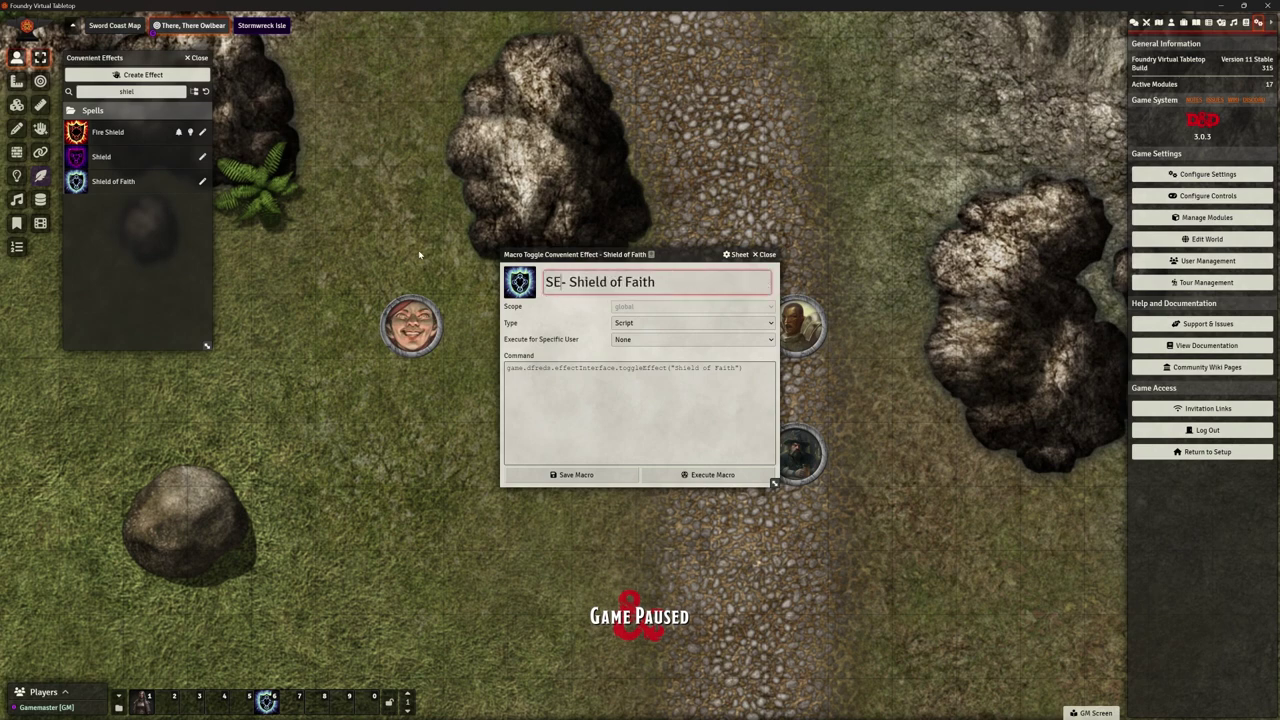
{"action": "type", "text": "-"}
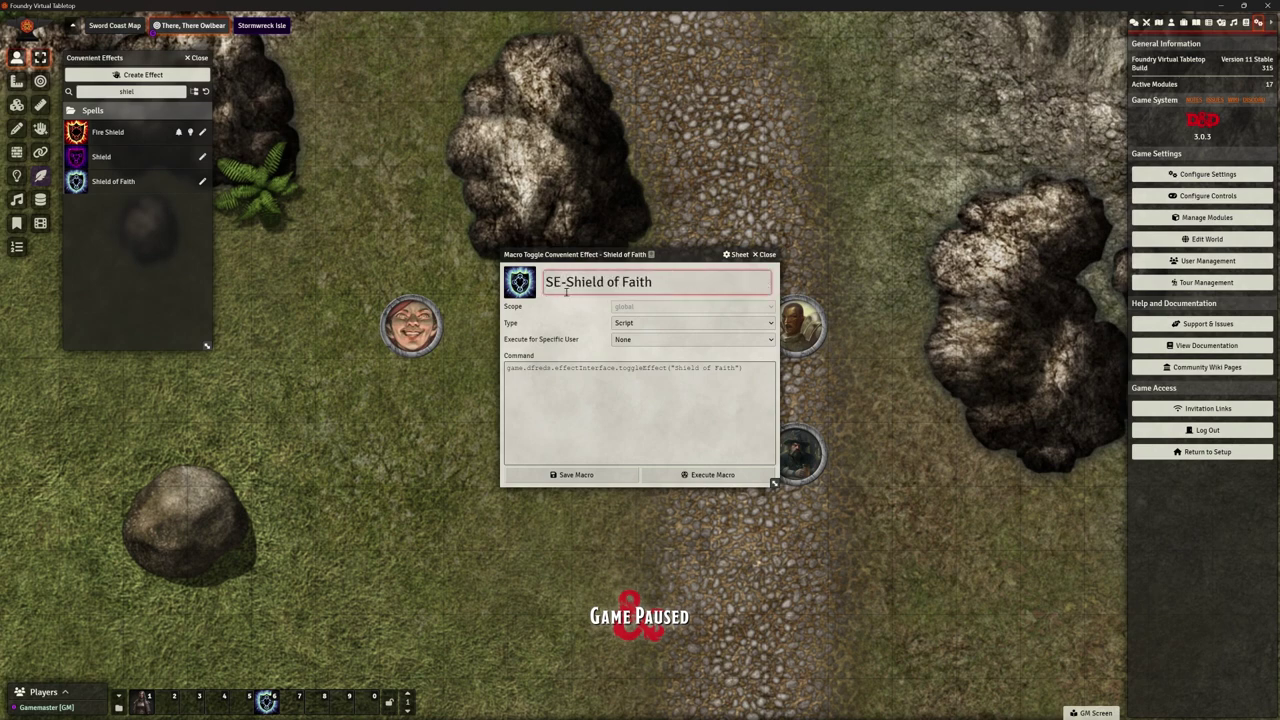
{"action": "left_click", "coordinate": [580, 474]}
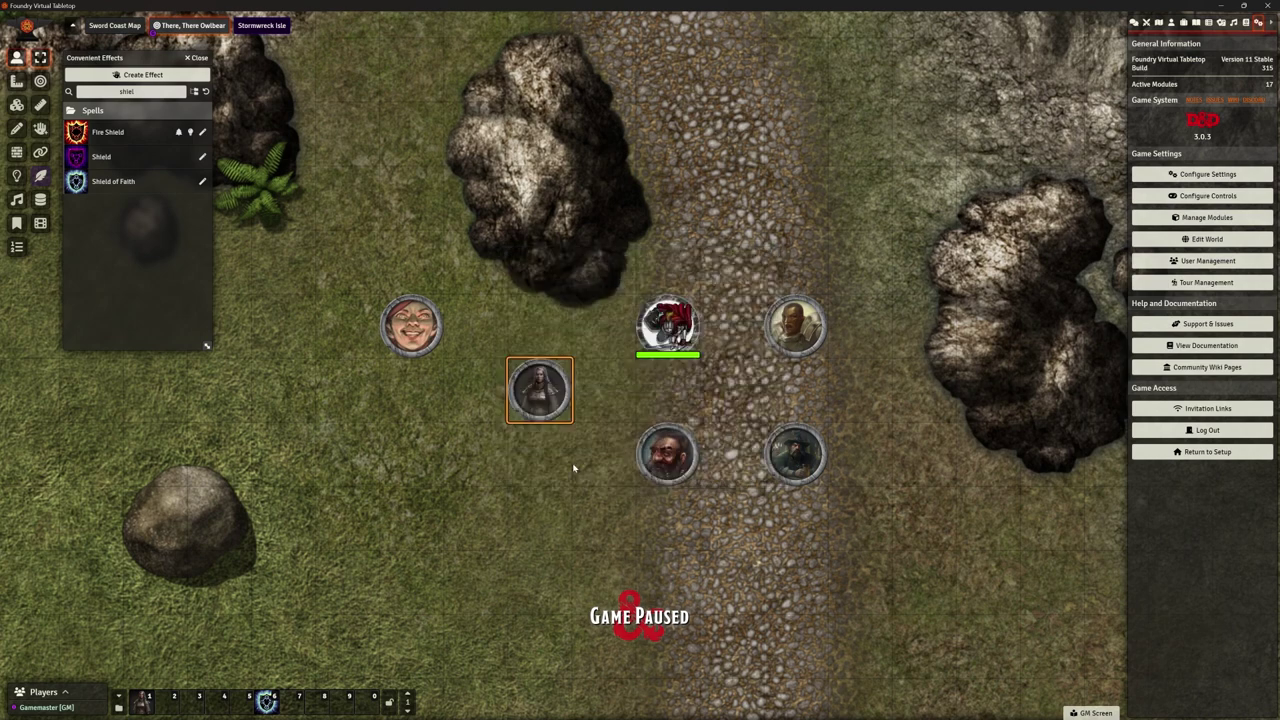
Set All Players ownership of the SE-Shield of Faith macro to Observer and save.
{"action": "left_click", "coordinate": [118, 710]}
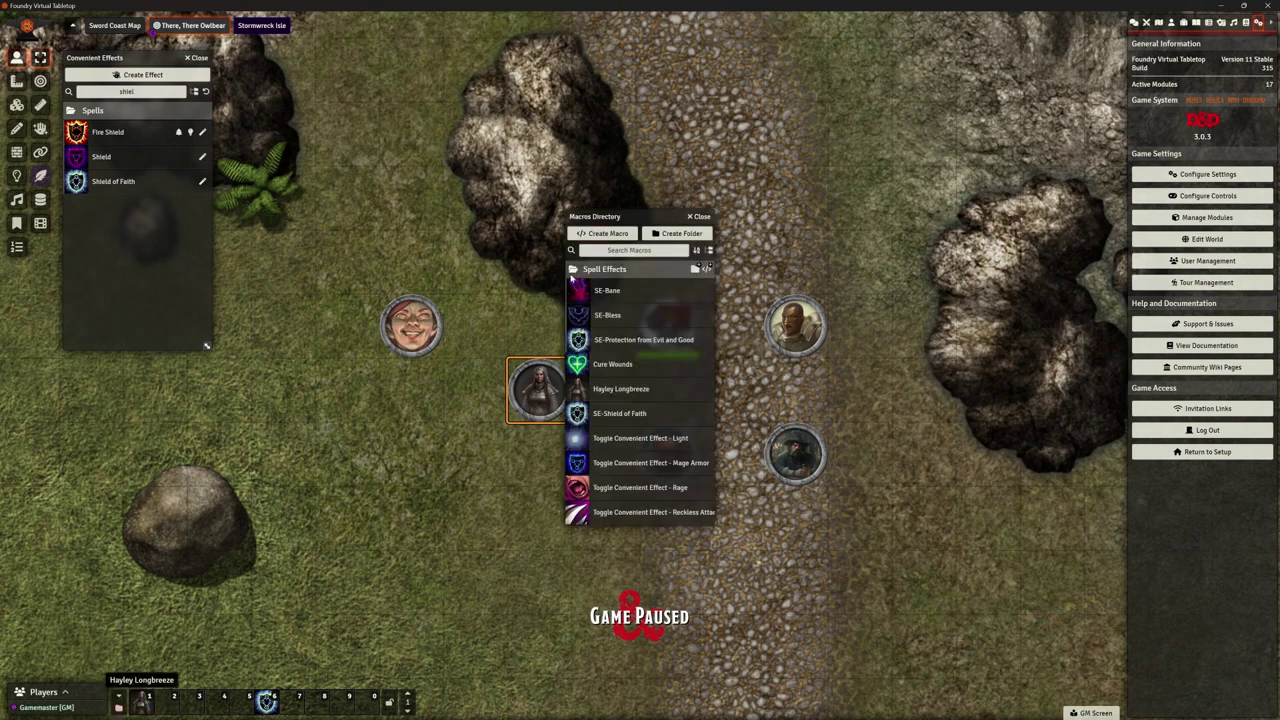
{"action": "left_click_drag", "start_coordinate": [588, 207], "coordinate": [243, 53]}
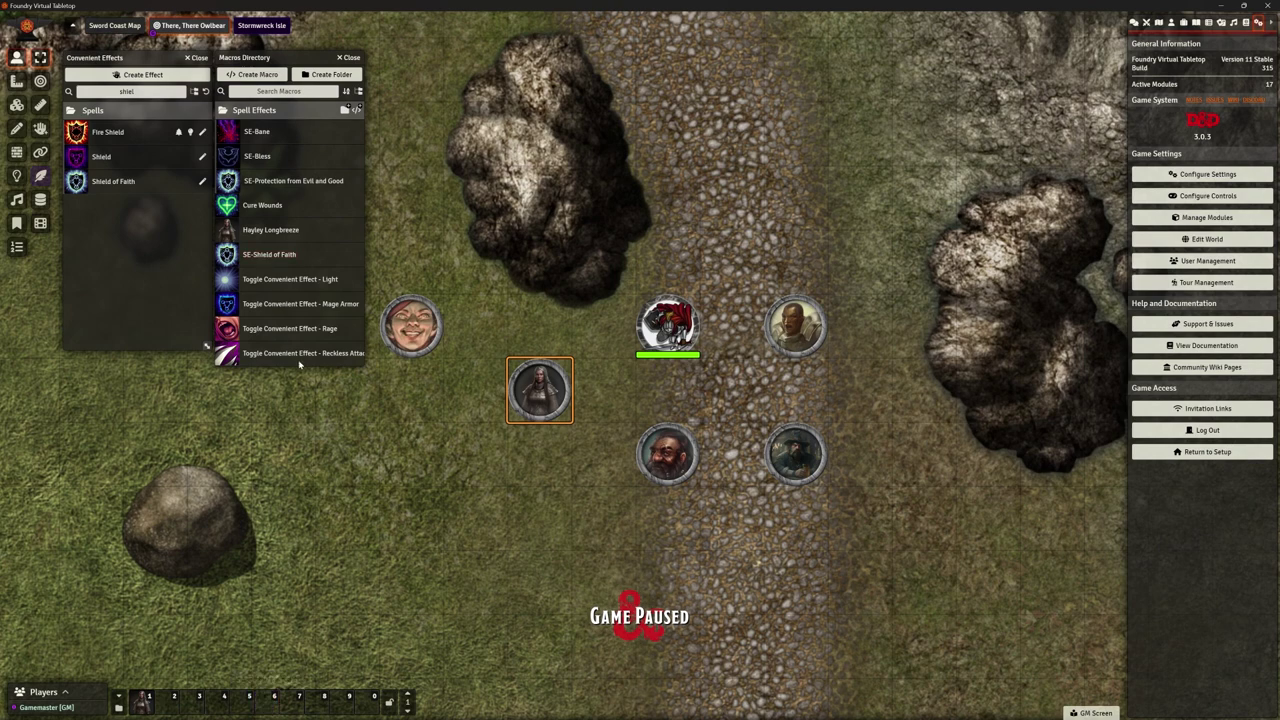
{"action": "right_click", "coordinate": [265, 259]}
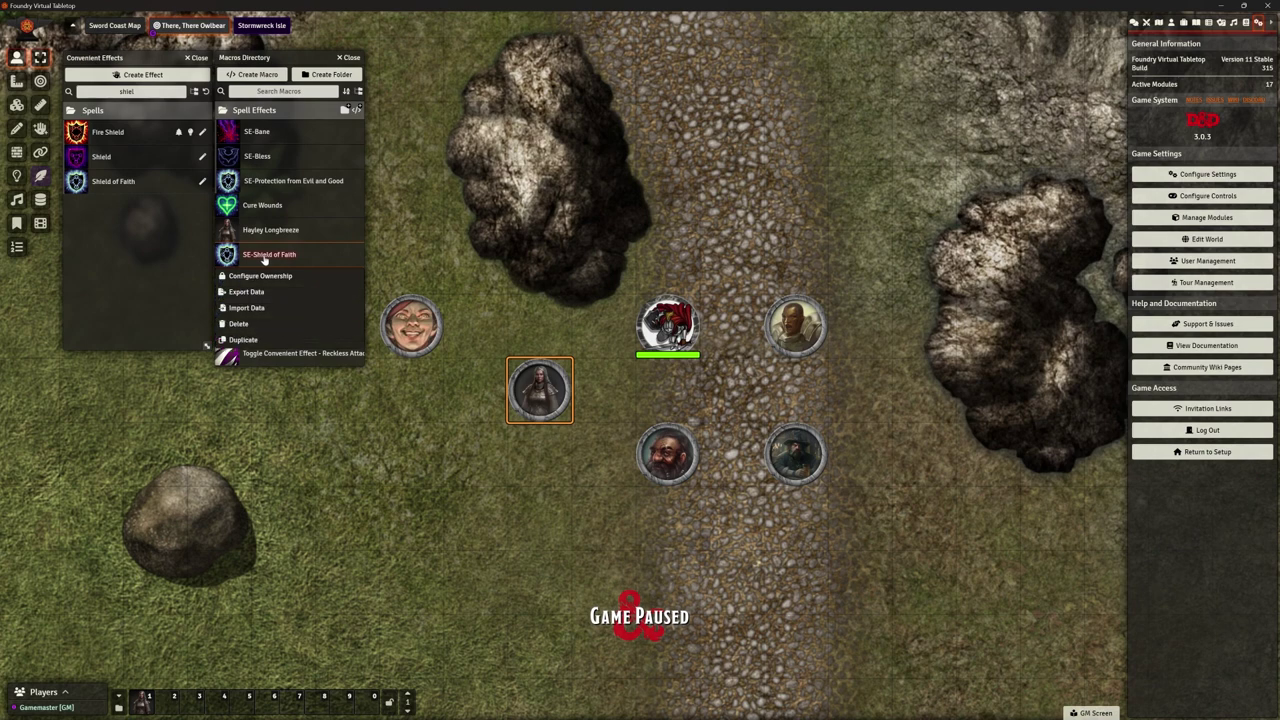
{"action": "left_click", "coordinate": [262, 276]}
{"action": "left_click", "coordinate": [1030, 250]}
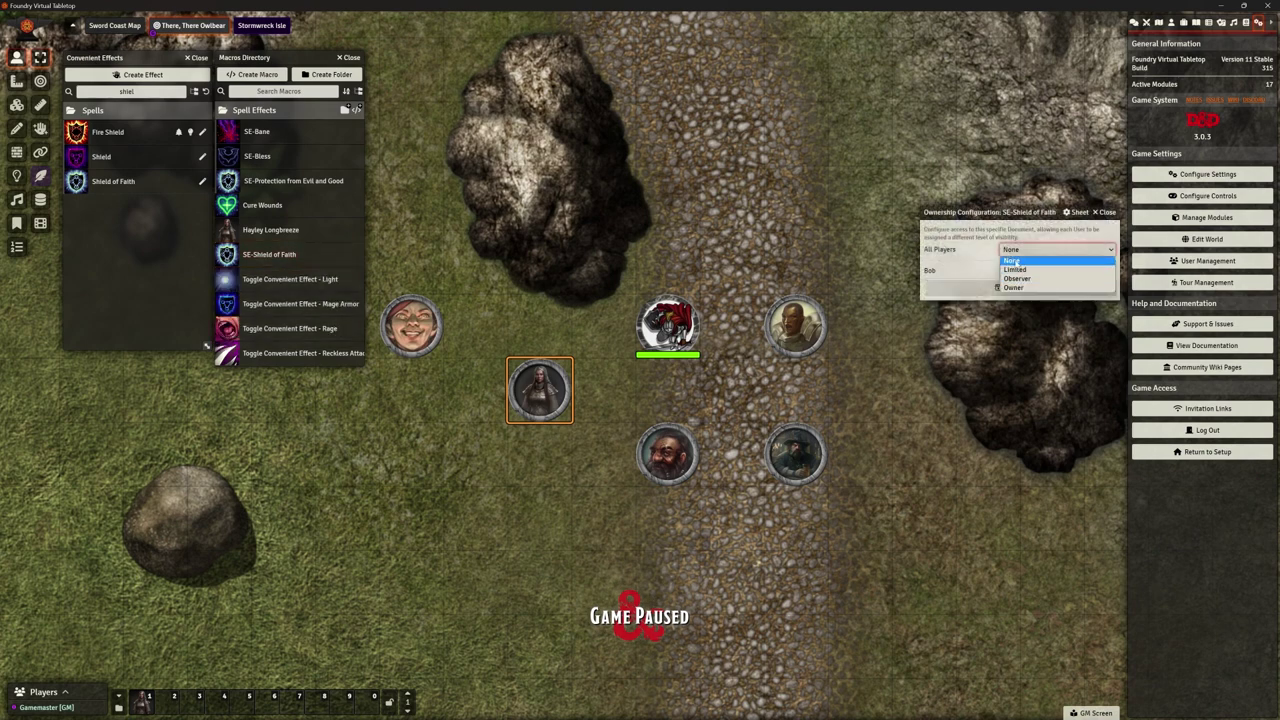
{"action": "left_click", "coordinate": [1016, 278]}
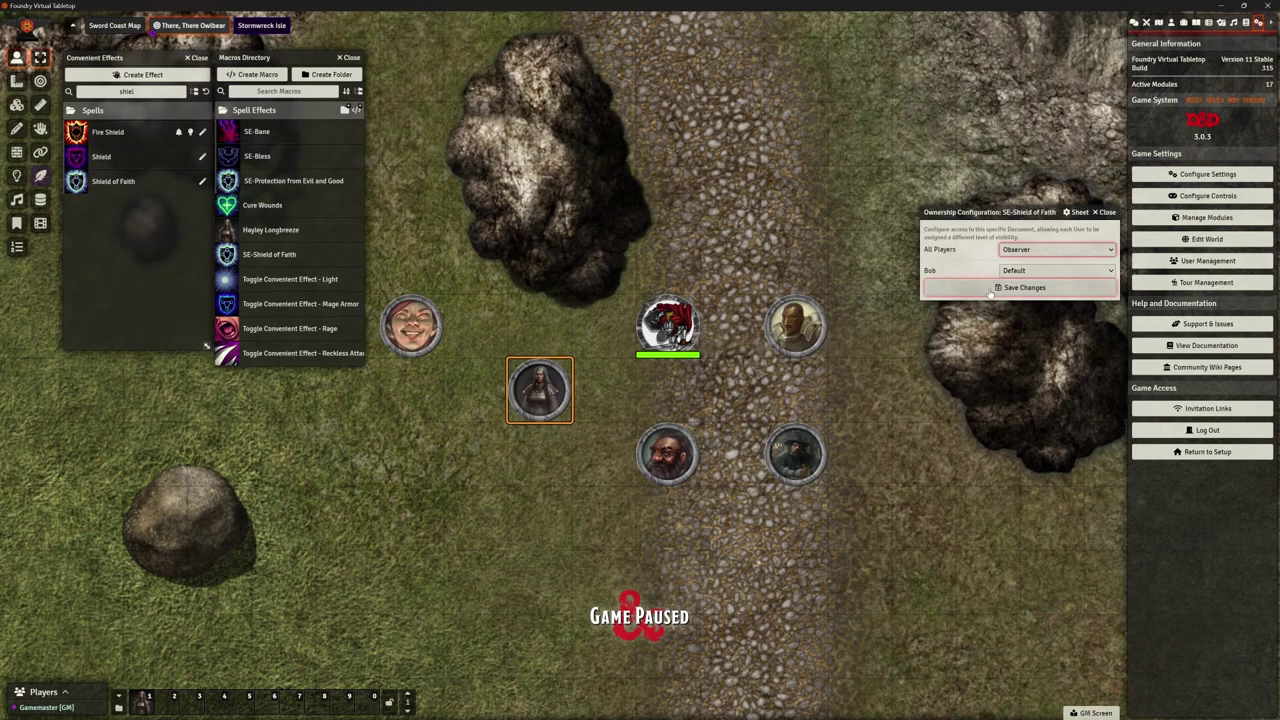
{"action": "left_click", "coordinate": [990, 290]}
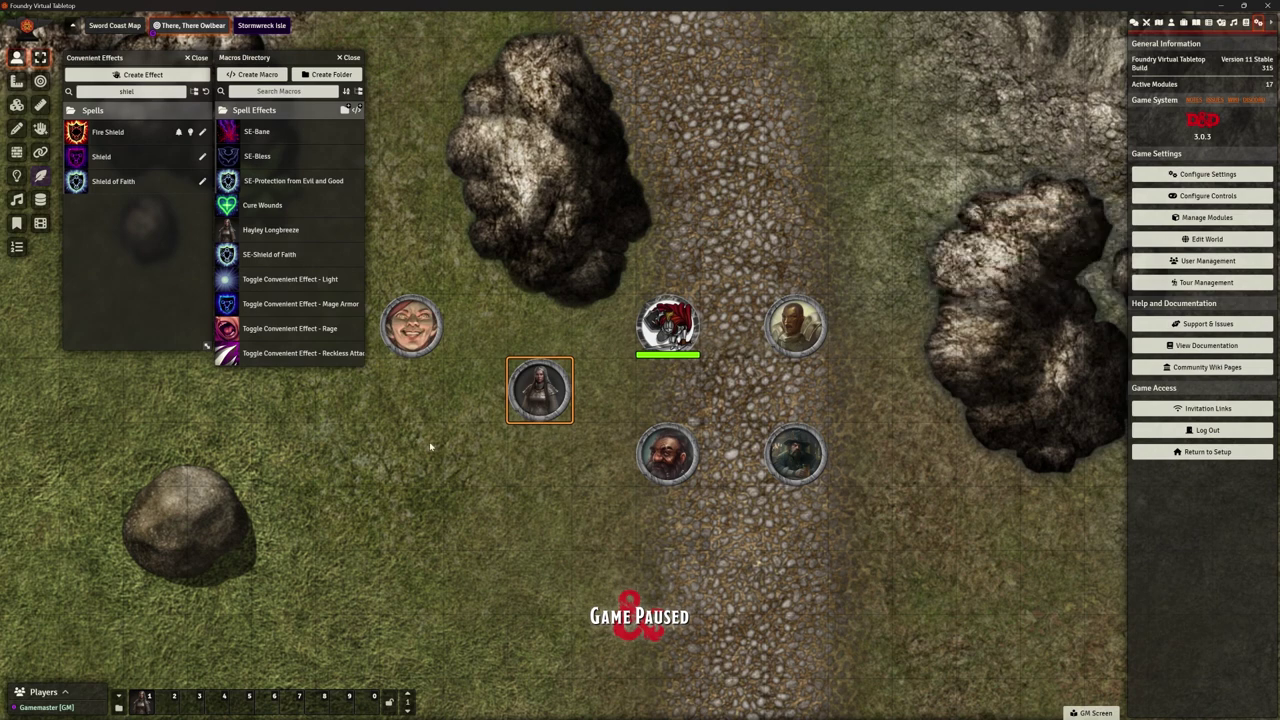
Run SE-Shield of Faith twice to apply then remove Shield of Faith, and close the macro.
{"action": "left_click", "coordinate": [270, 255]}
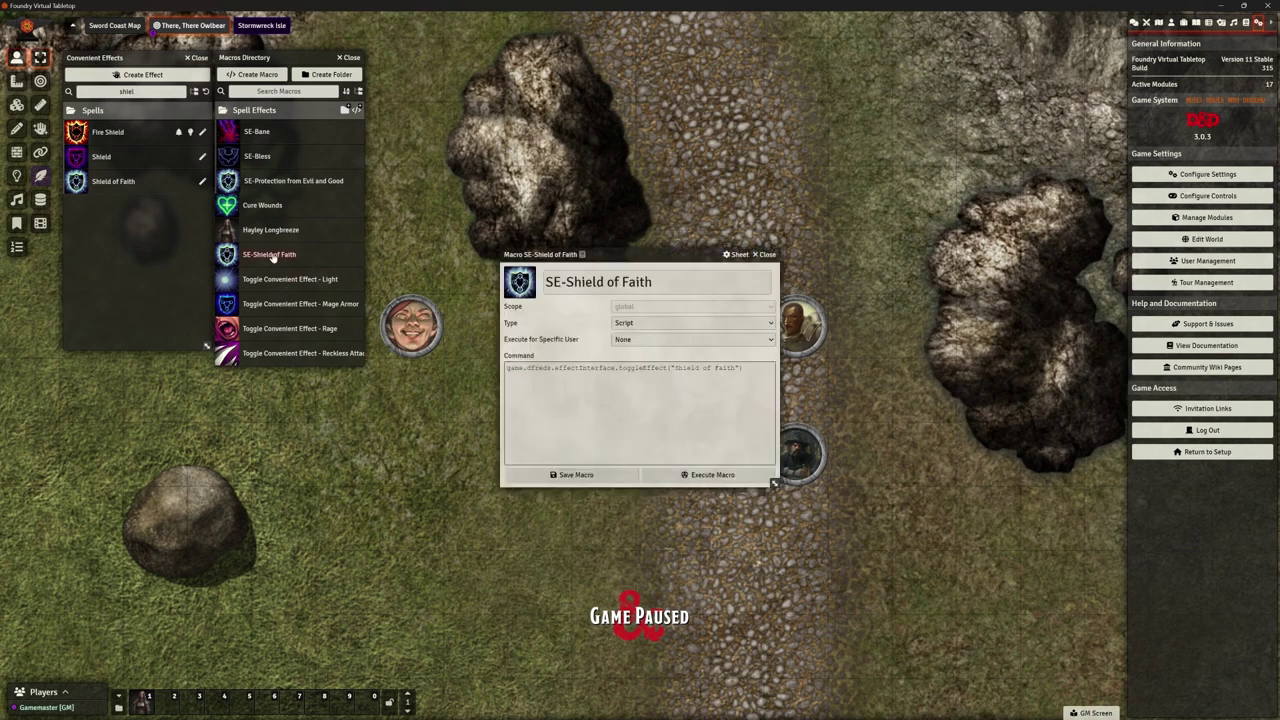
{"action": "left_click", "coordinate": [712, 474]}
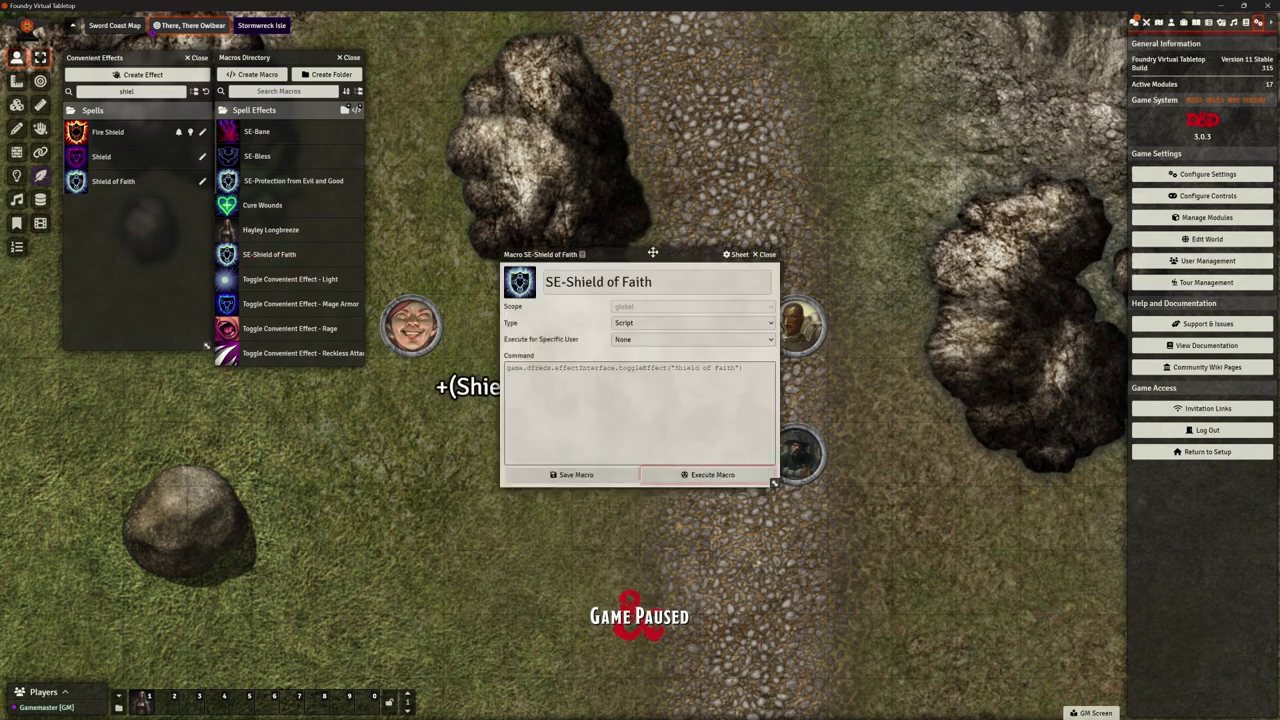
{"action": "left_click_drag", "start_coordinate": [654, 253], "coordinate": [864, 115]}
{"action": "double_click", "coordinate": [864, 115]}
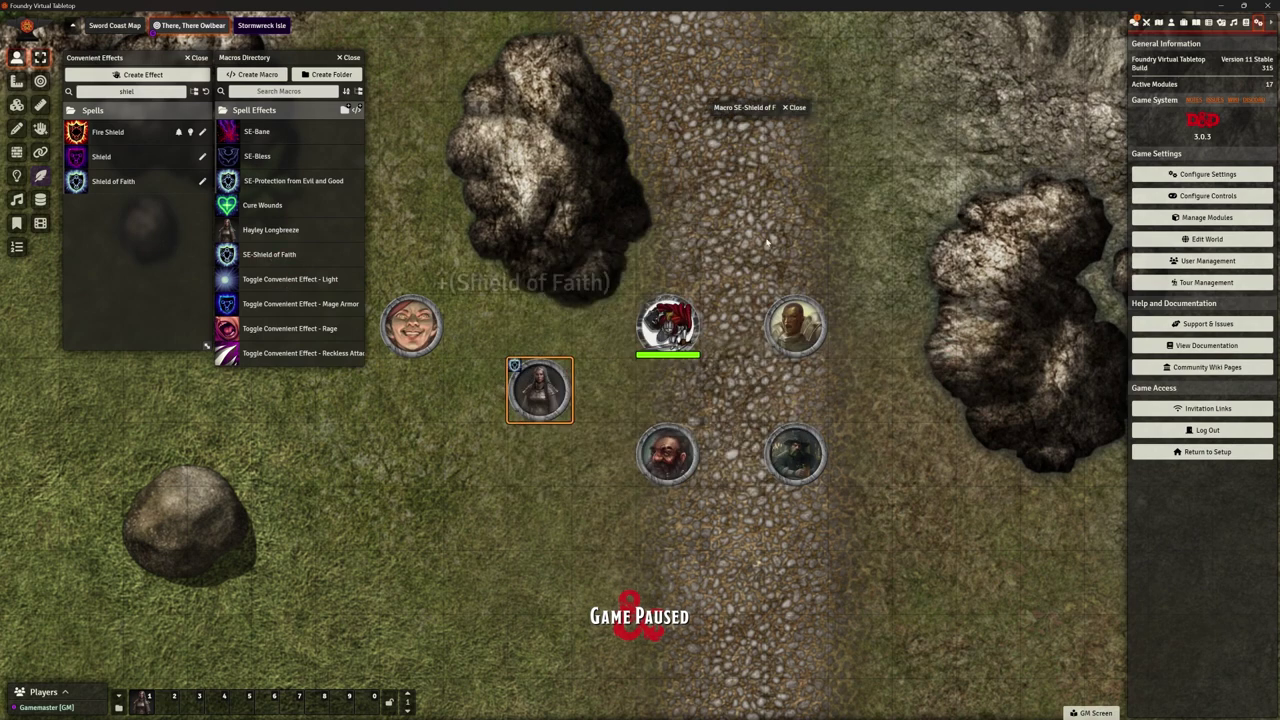
{"action": "double_click", "coordinate": [752, 106]}
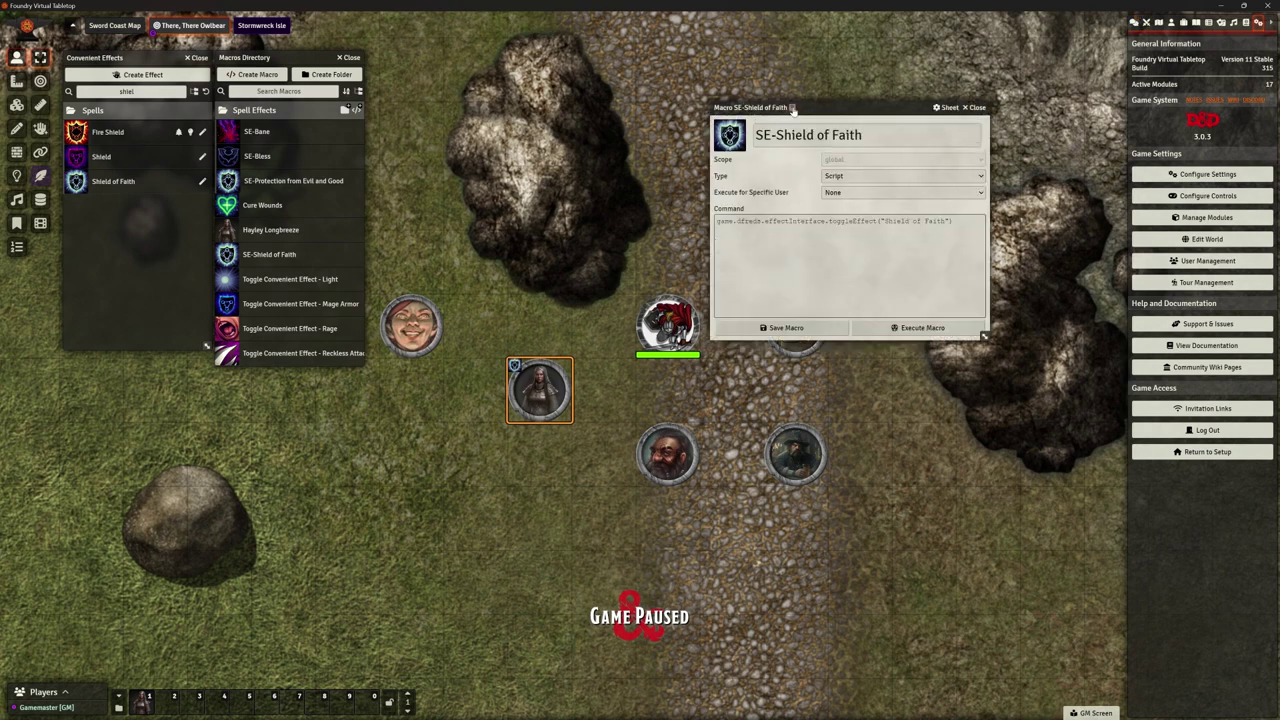
{"action": "left_click", "coordinate": [907, 329]}
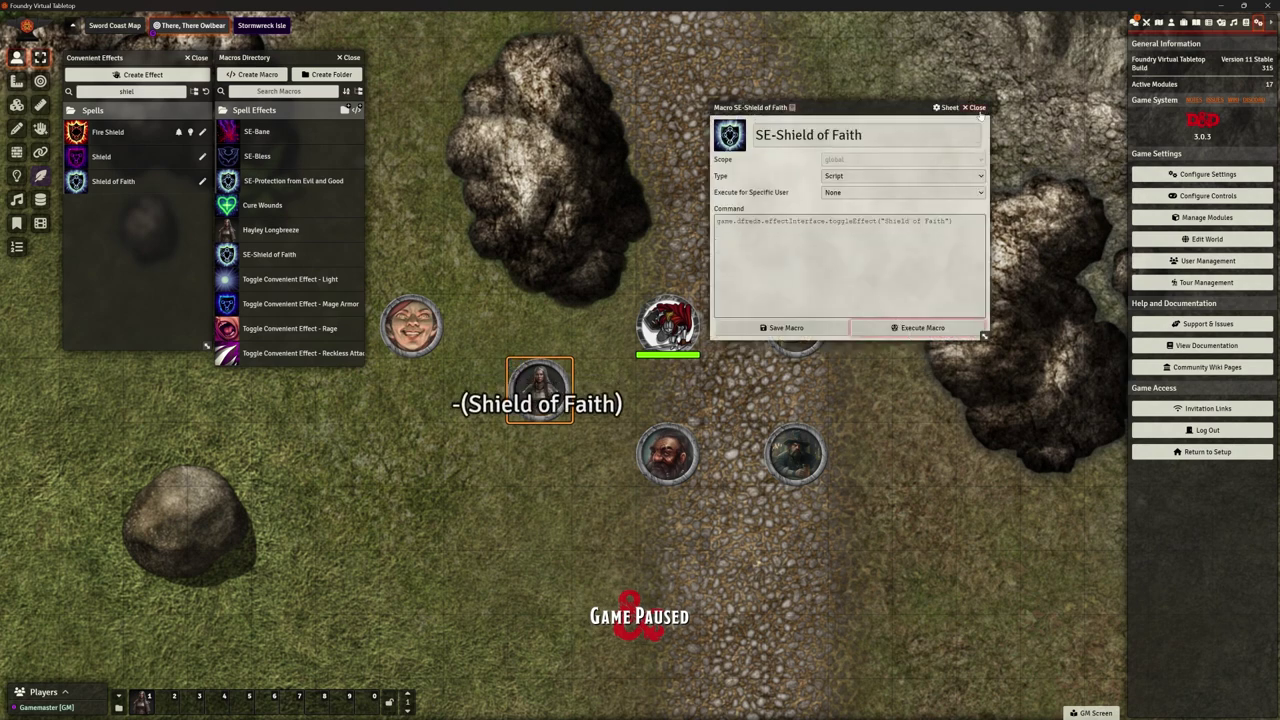
{"action": "left_click", "coordinate": [974, 107]}
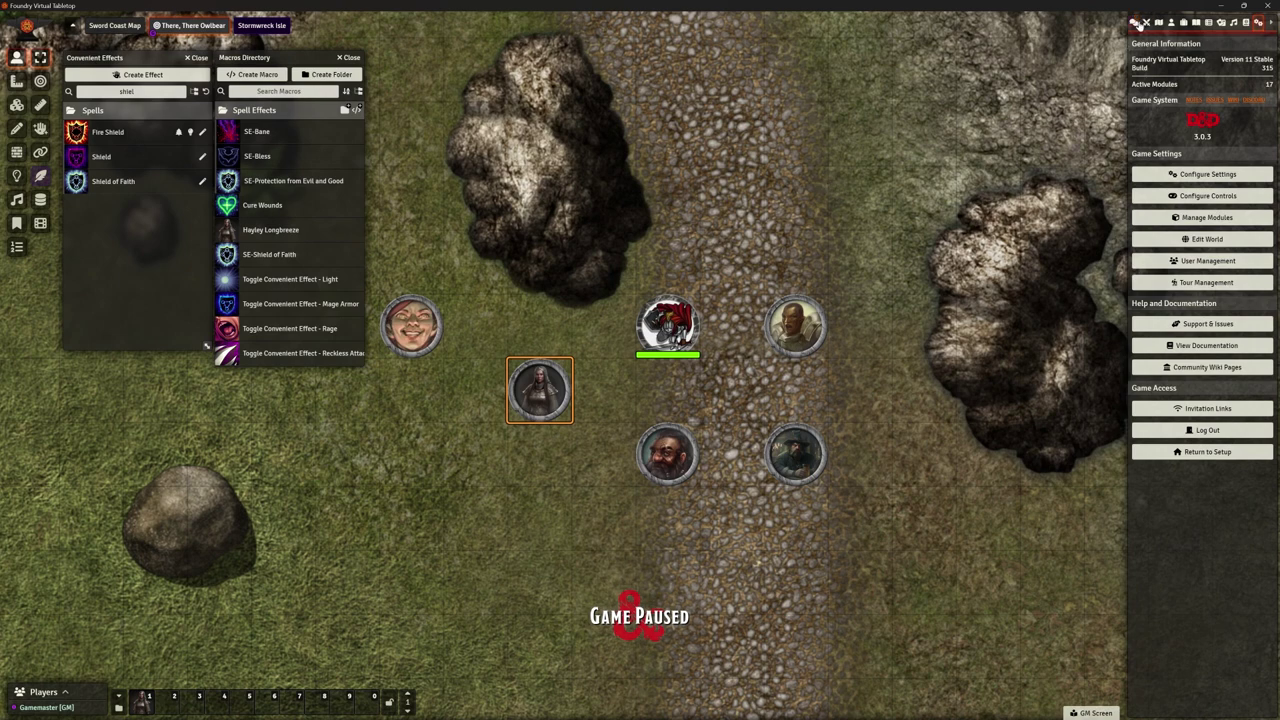
Delete all chat messages and return to the Game Settings sidebar.
{"action": "left_click", "coordinate": [1140, 23]}
{"action": "left_click", "coordinate": [1266, 657]}
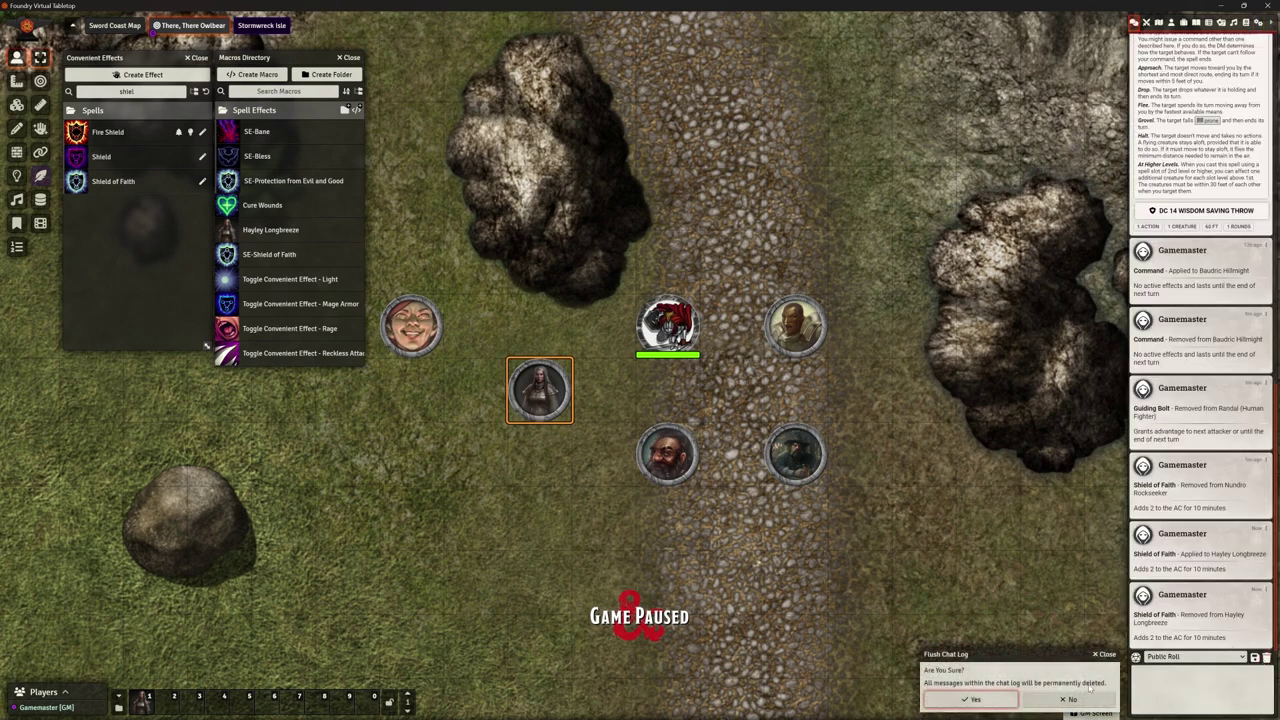
{"action": "left_click", "coordinate": [995, 700]}
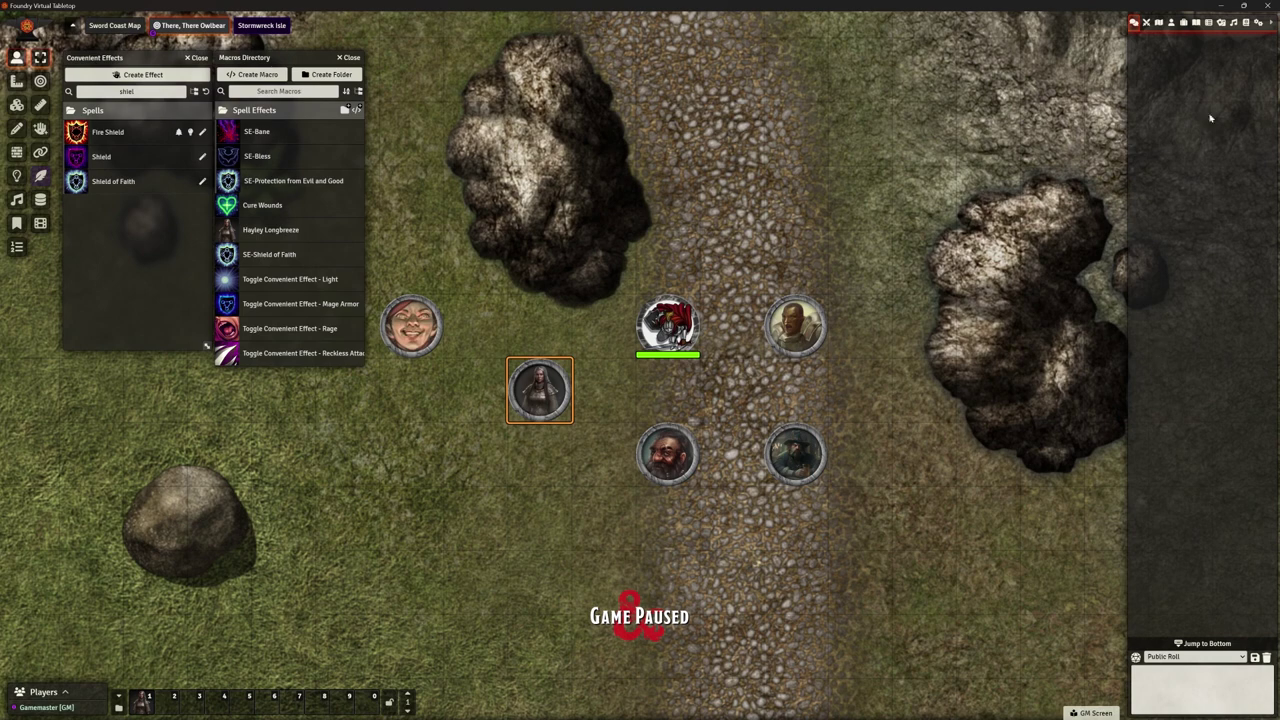
{"action": "left_click", "coordinate": [1258, 23]}
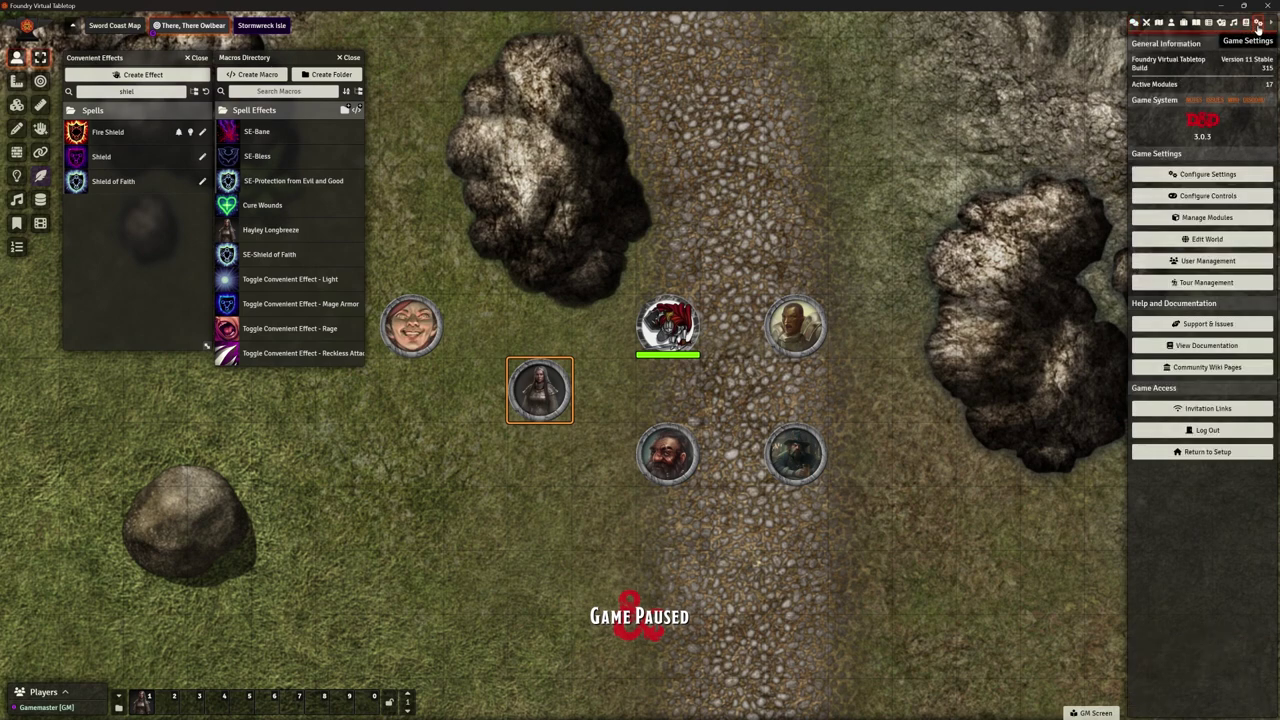
Find 'faith' in the Automated Animations menu and preview the Shield of Faith animation.
{"action": "left_click", "coordinate": [1226, 175]}
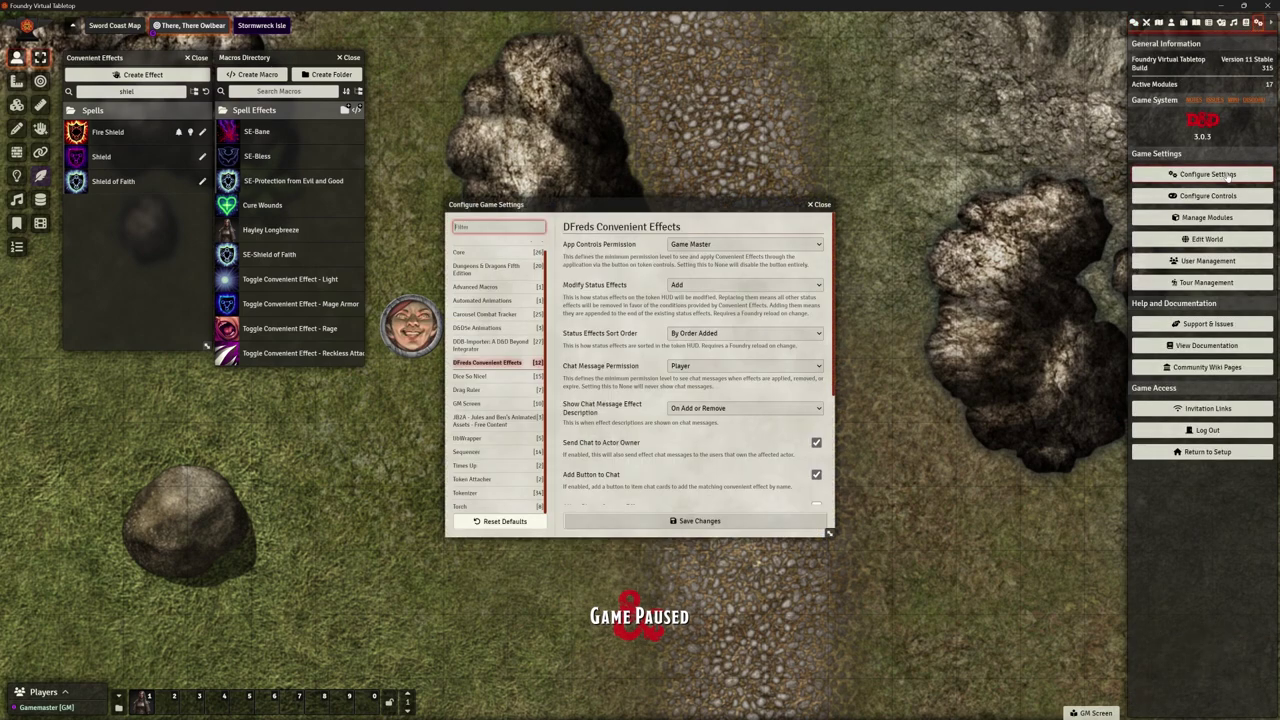
{"action": "left_click", "coordinate": [481, 301]}
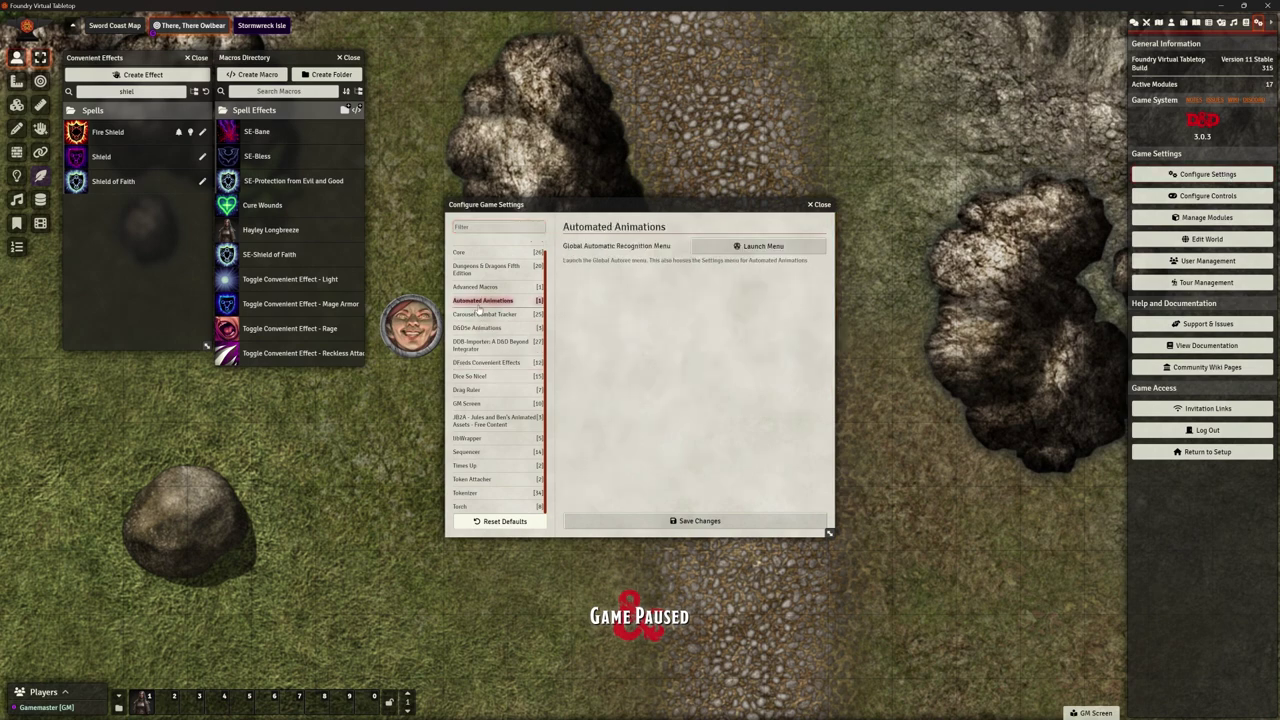
{"action": "left_click", "coordinate": [759, 254]}
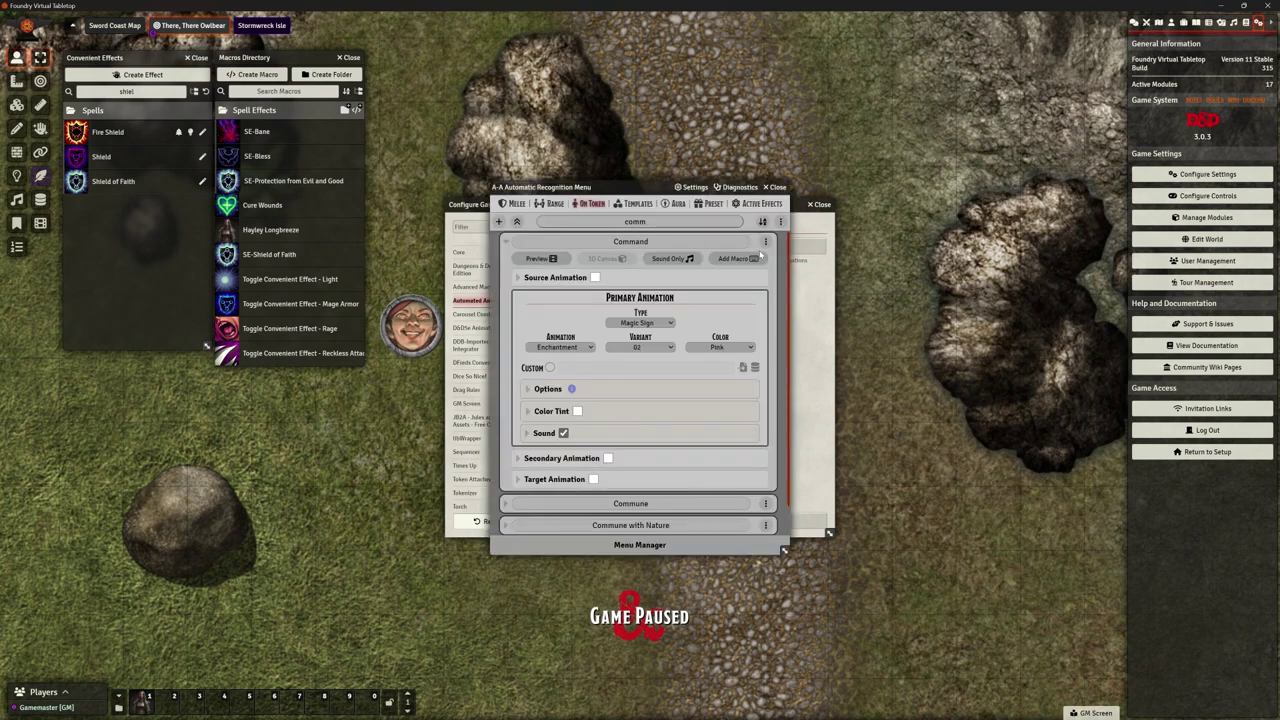
{"action": "left_click", "coordinate": [610, 222]}
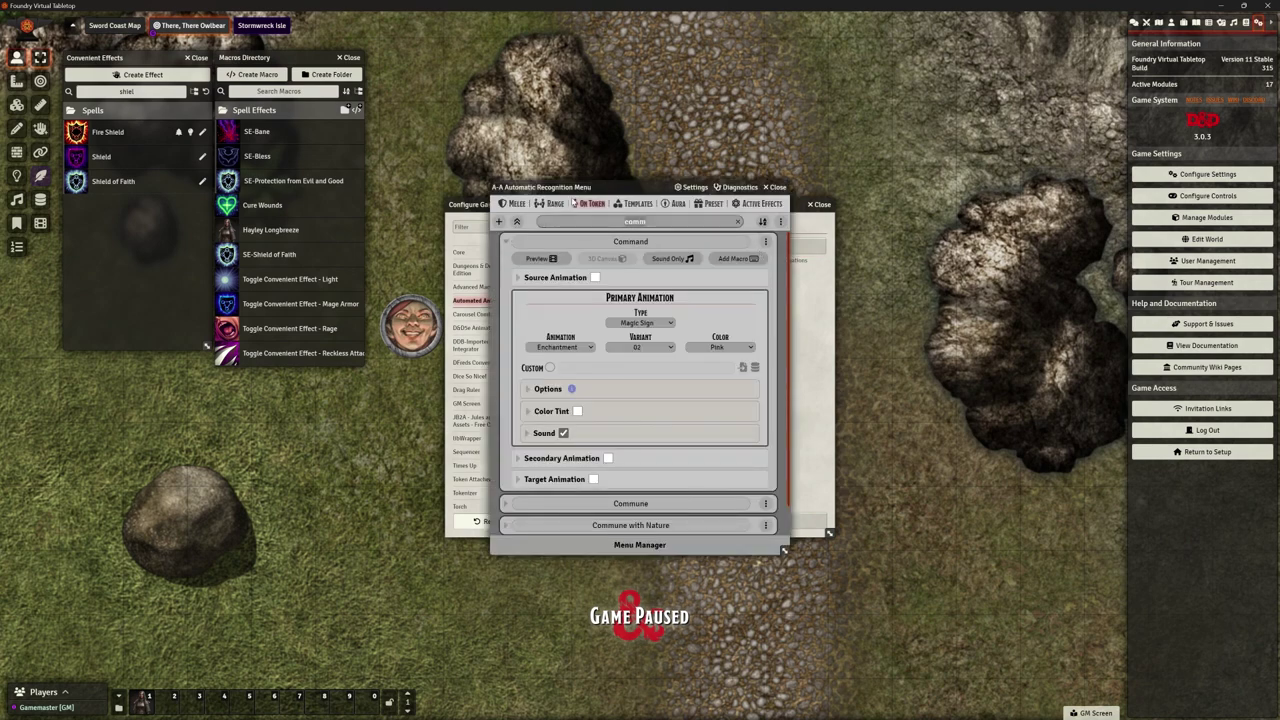
{"action": "key", "text": "ctrl+a"}
{"action": "type", "text": "f"}
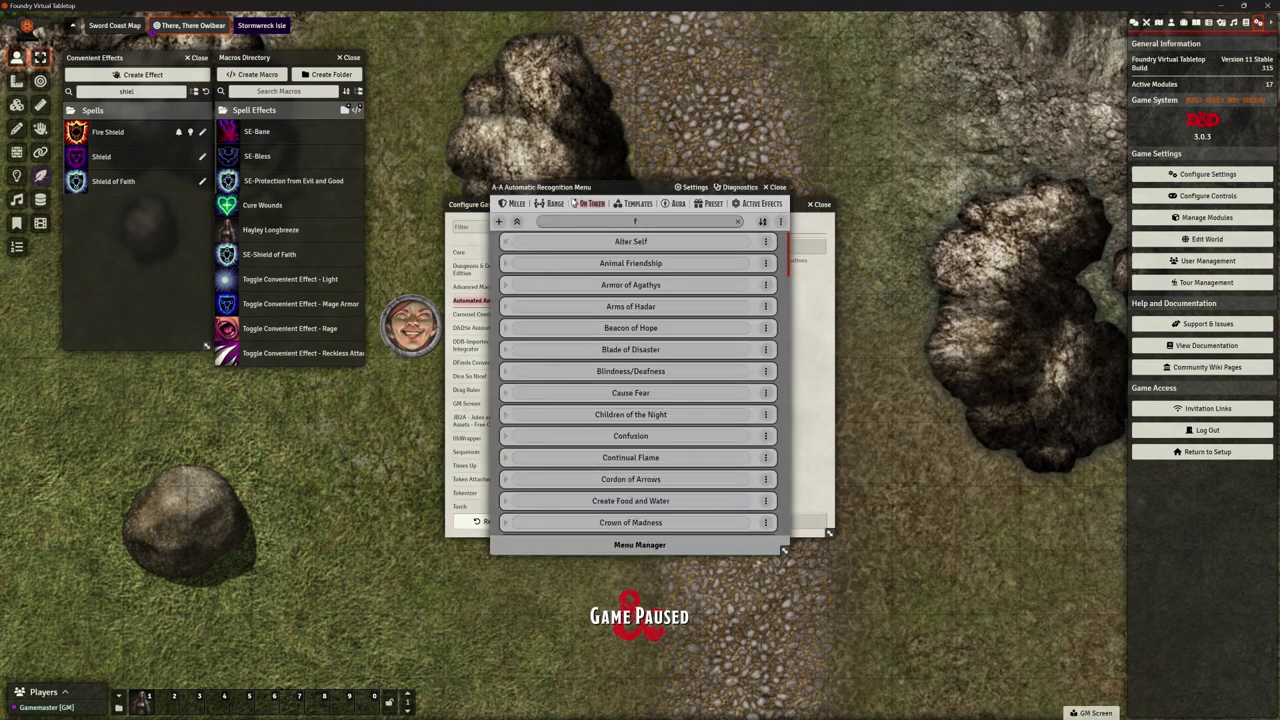
{"action": "type", "text": "aith"}
{"action": "left_click", "coordinate": [624, 285]}
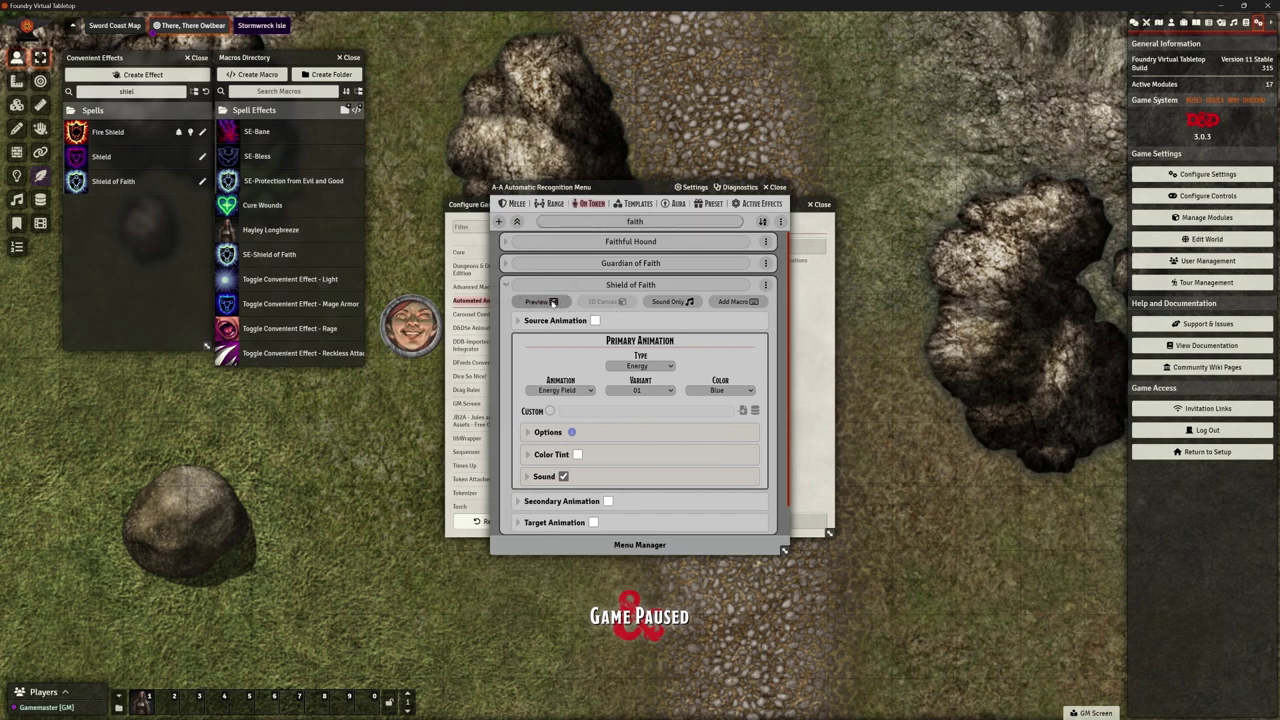
{"action": "left_click", "coordinate": [553, 302]}
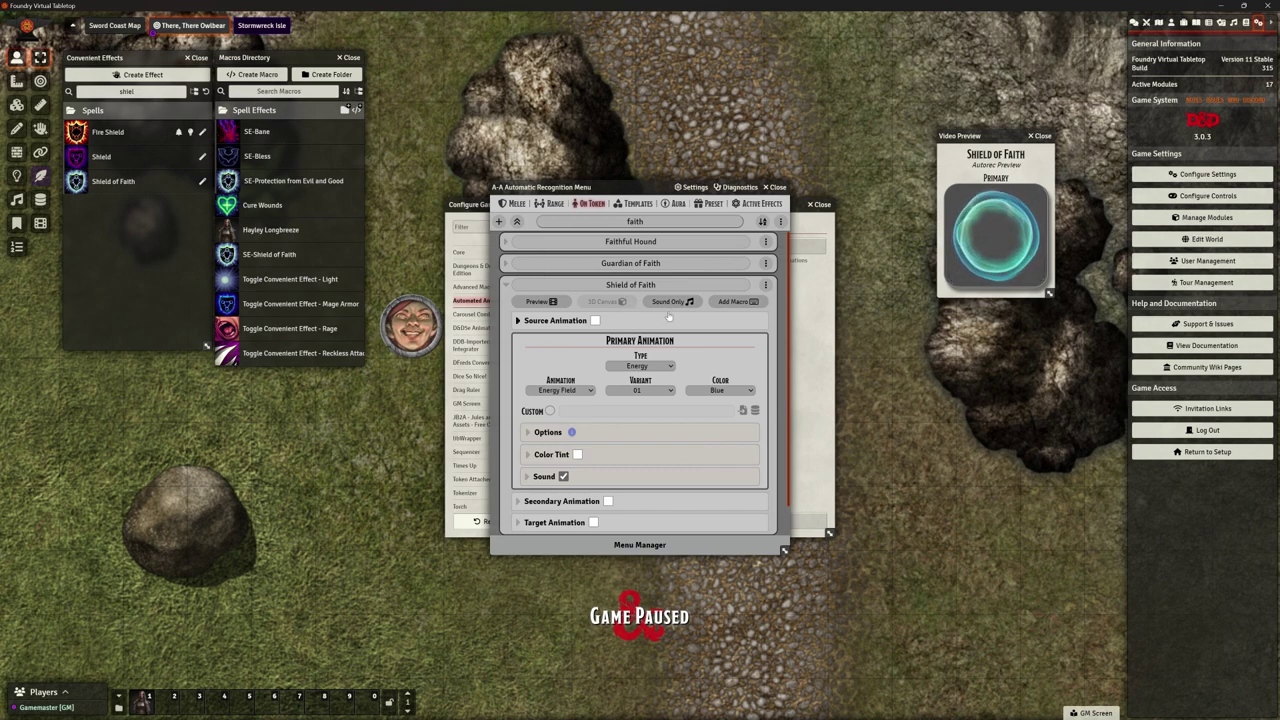
Enable Add Macro on Shield of Faith and select SE-Shield of Faith as the macro.
{"action": "left_click", "coordinate": [742, 303]}
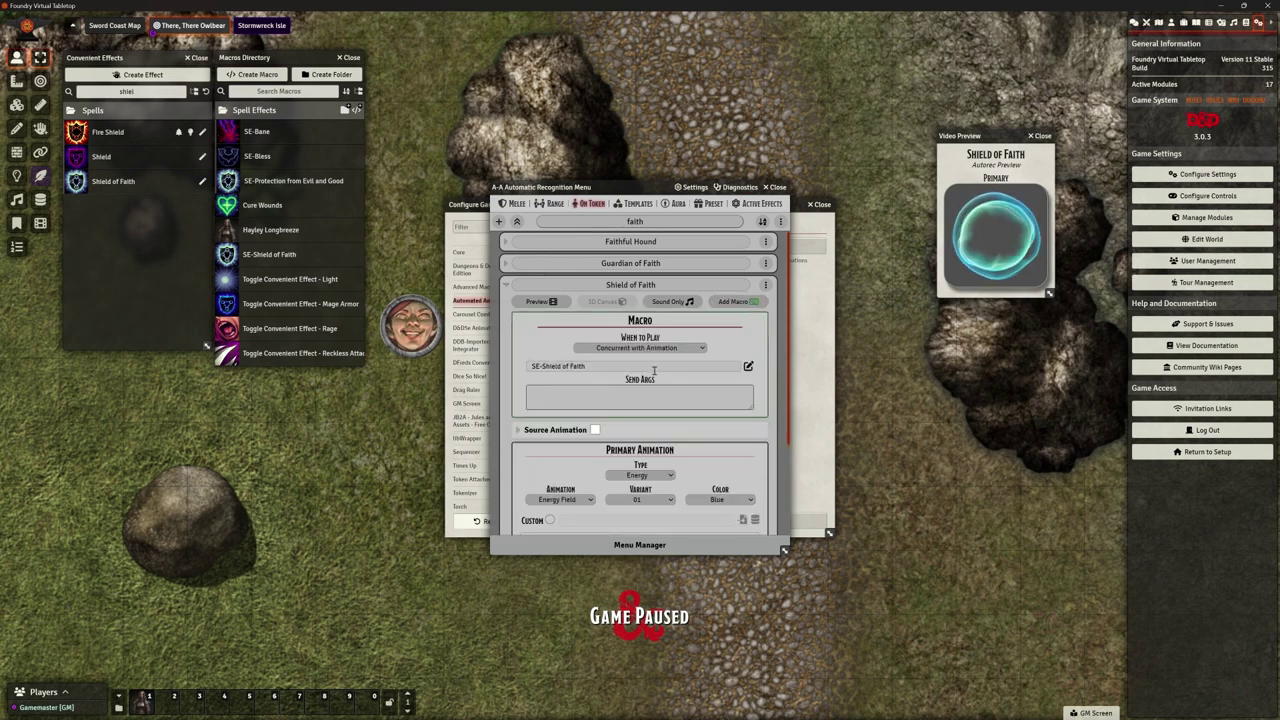
{"action": "left_click", "coordinate": [585, 366]}
{"action": "key", "text": "ctrl+a"}
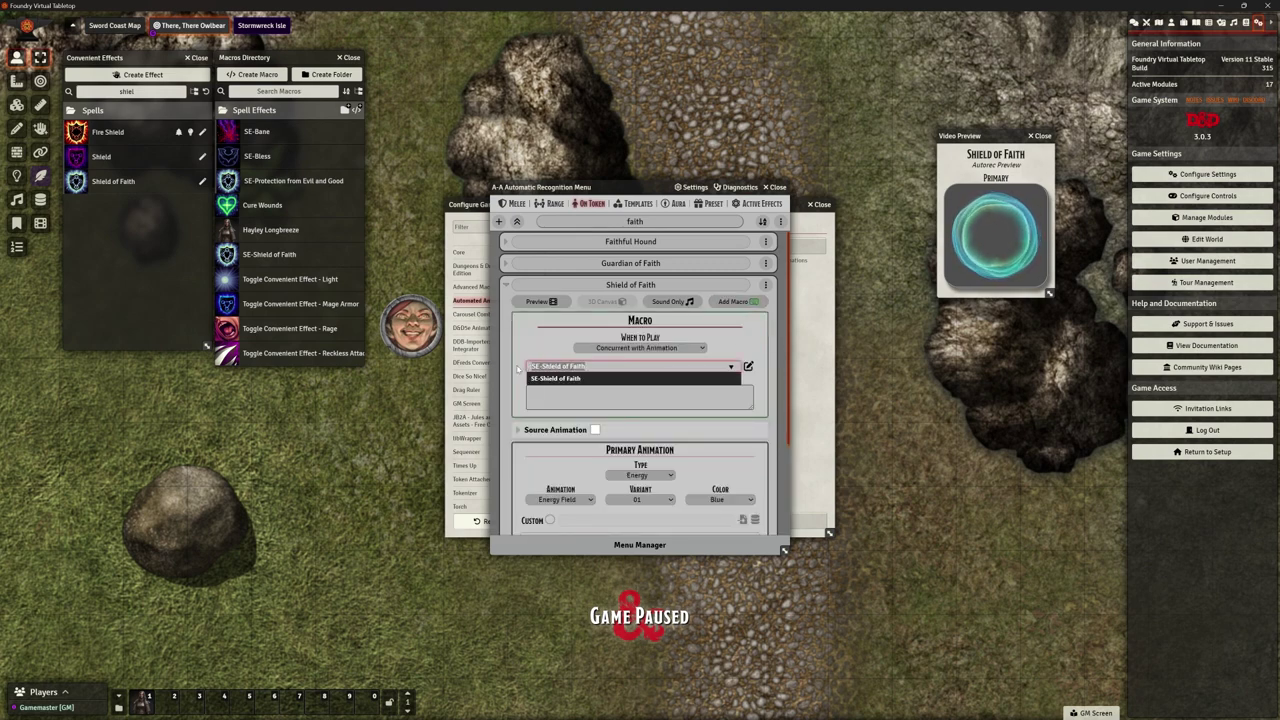
{"action": "key", "text": "BackSpace"}
{"action": "left_click", "coordinate": [731, 367]}
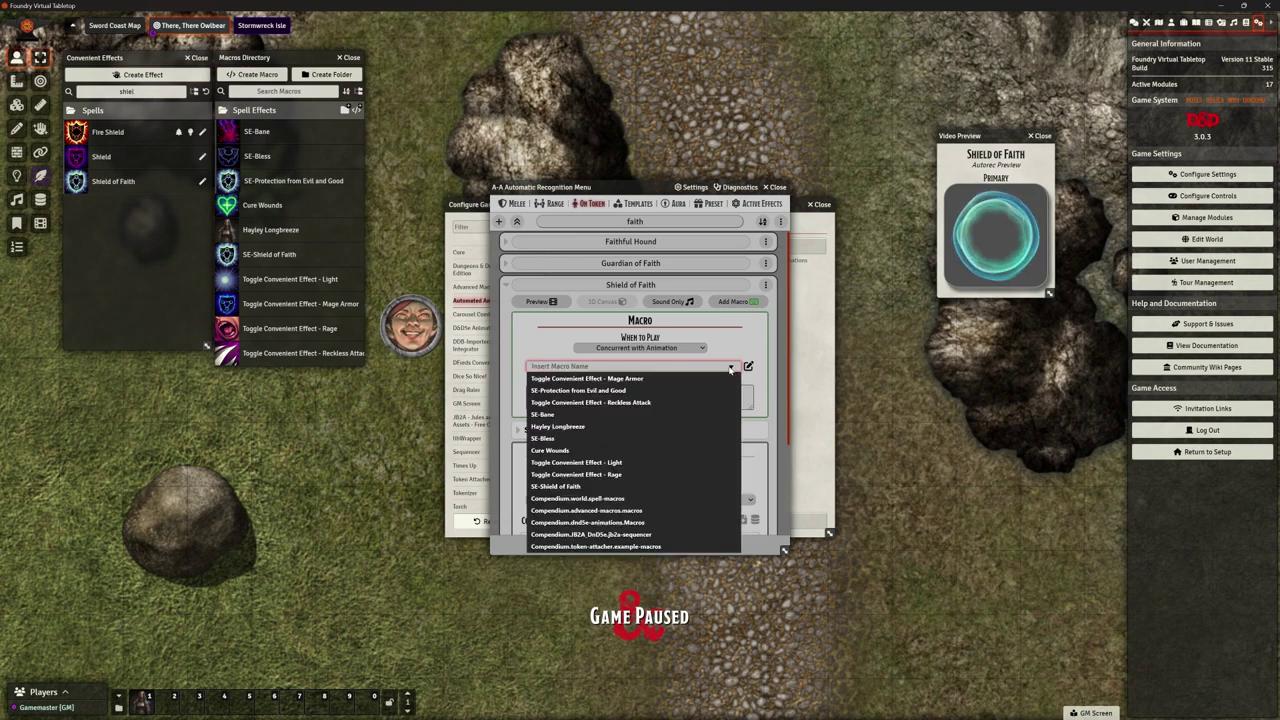
{"action": "left_click", "coordinate": [568, 487]}
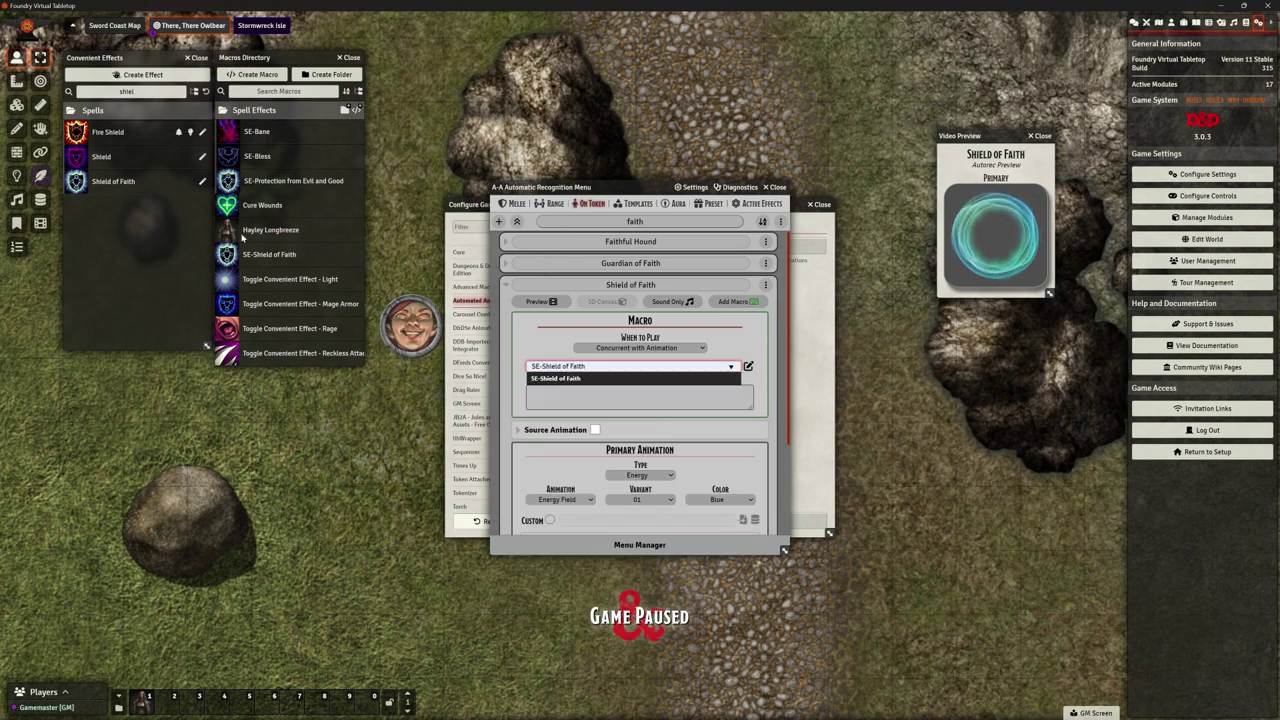
{"action": "left_click", "coordinate": [760, 387]}
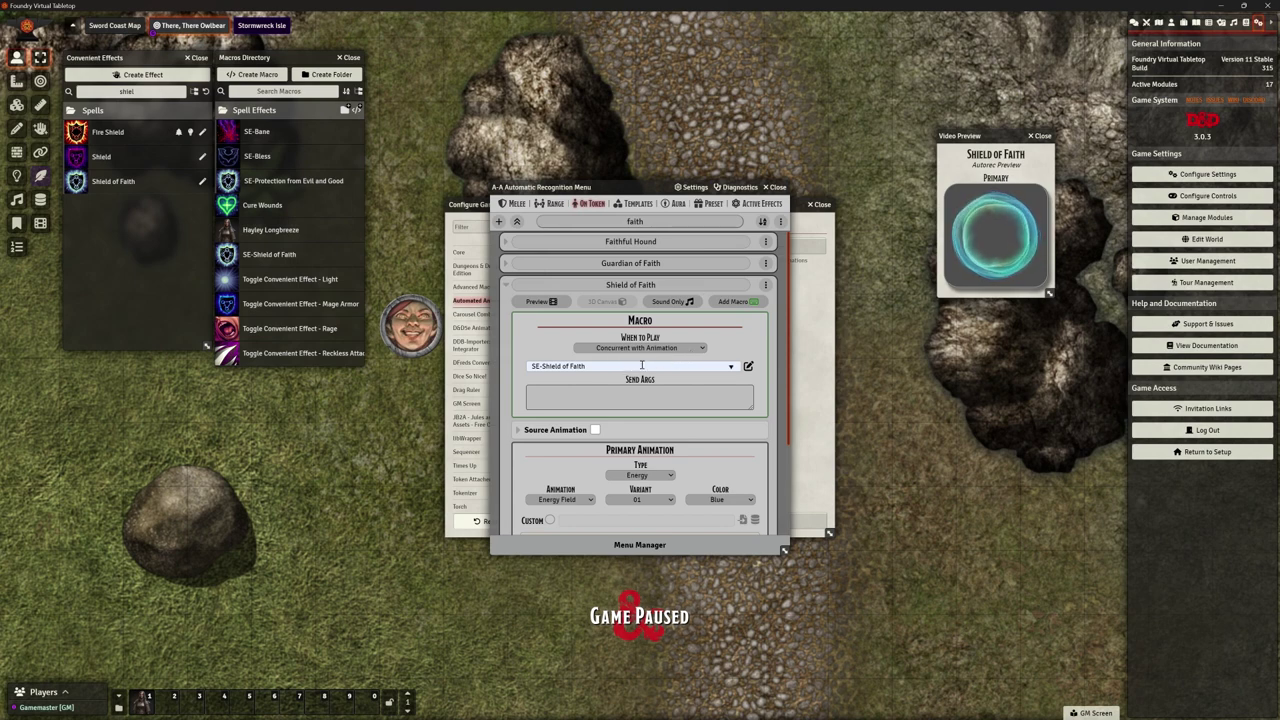
Set the Shield of Faith energy-field animation's Play On option to Target and close the recognition menu.
{"action": "scroll", "coordinate": [665, 365], "scroll_direction": "down", "scroll_amount": 3}
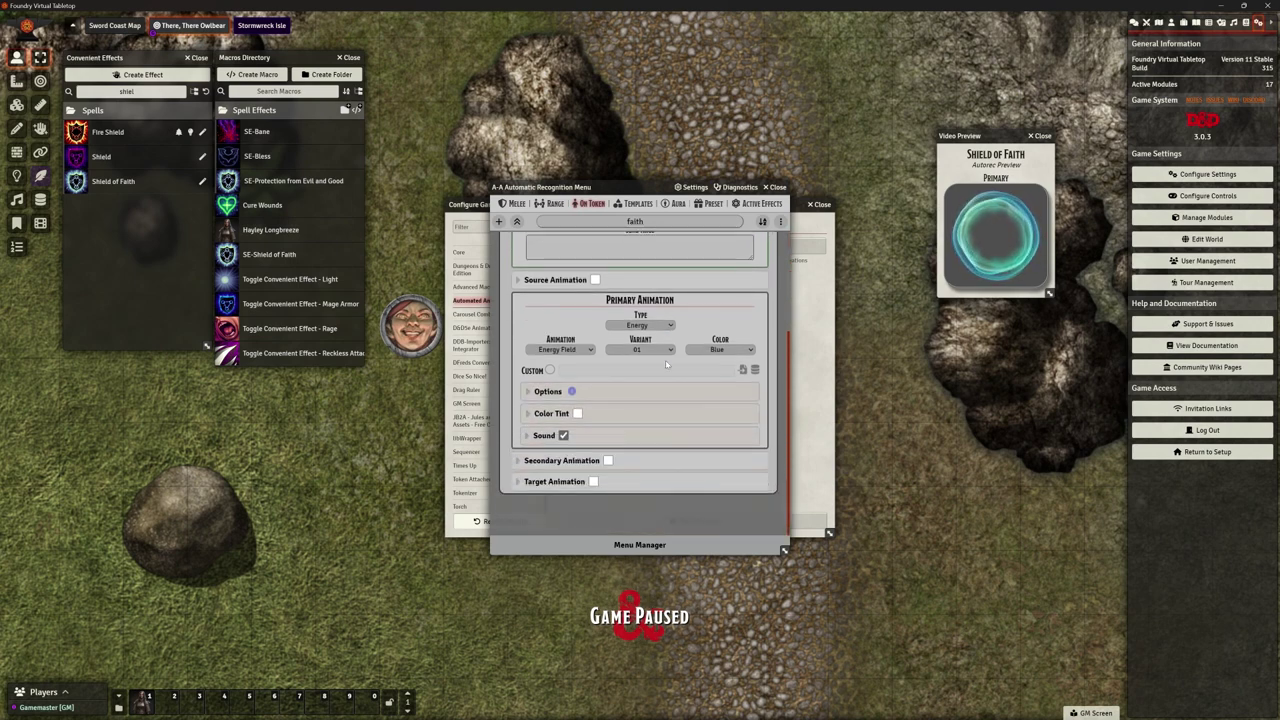
{"action": "left_click", "coordinate": [548, 375]}
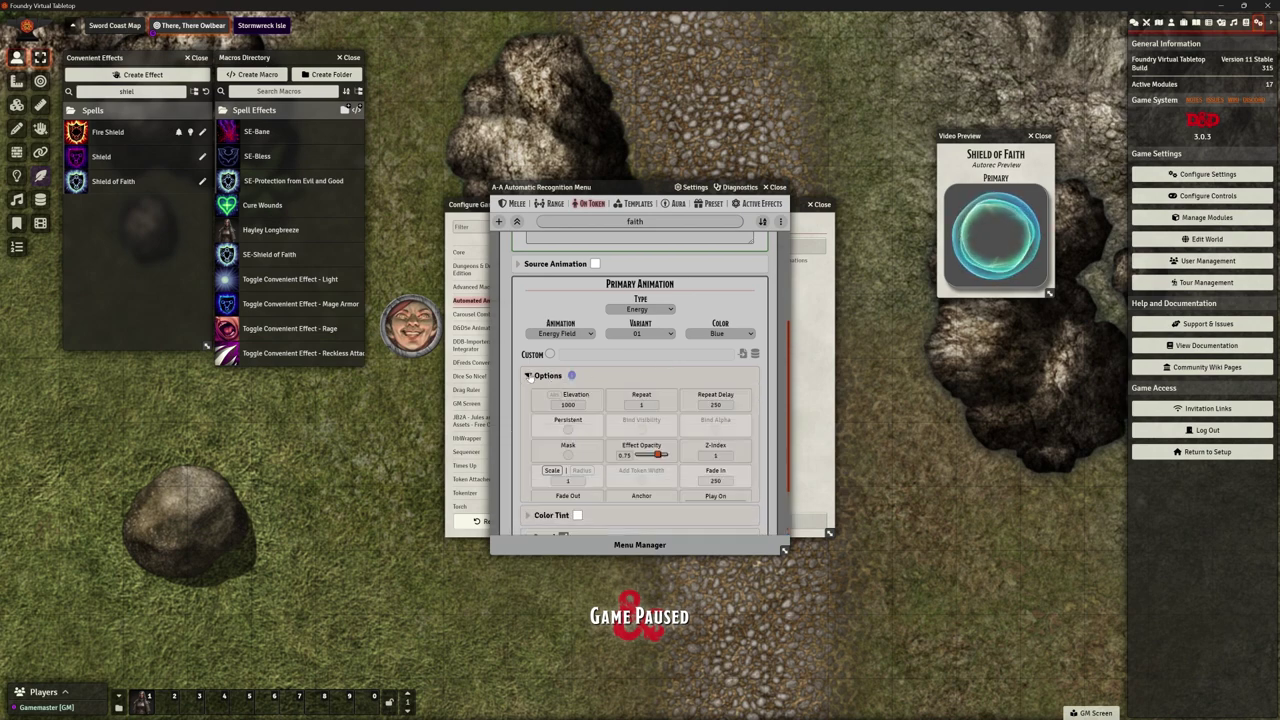
{"action": "scroll", "coordinate": [692, 429], "scroll_direction": "down", "scroll_amount": 2}
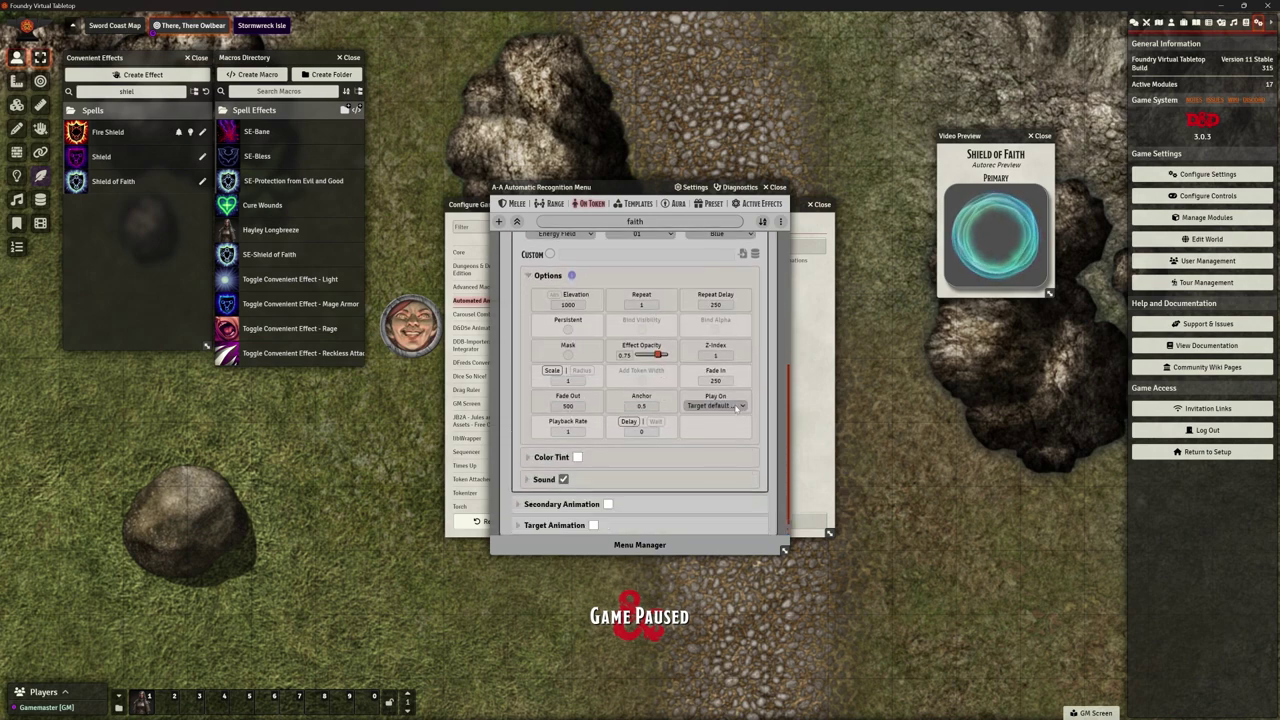
{"action": "left_click", "coordinate": [736, 407]}
{"action": "left_click", "coordinate": [735, 425]}
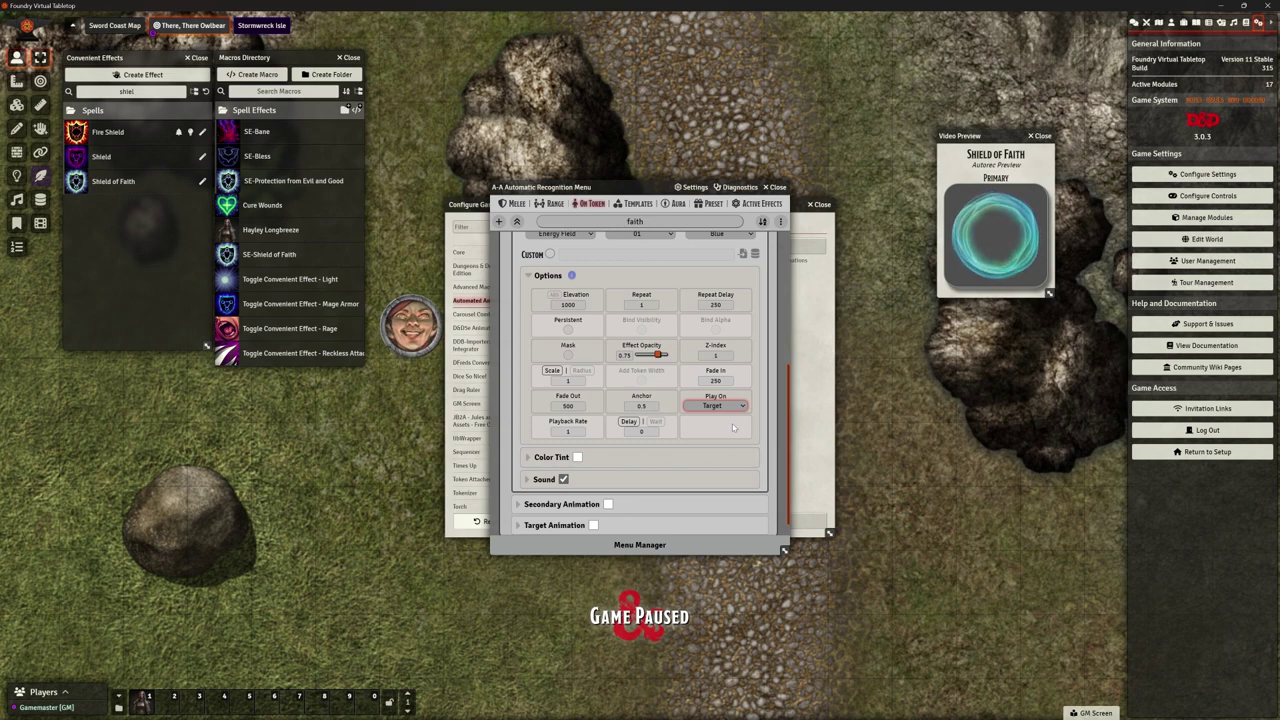
{"action": "left_click", "coordinate": [778, 188]}
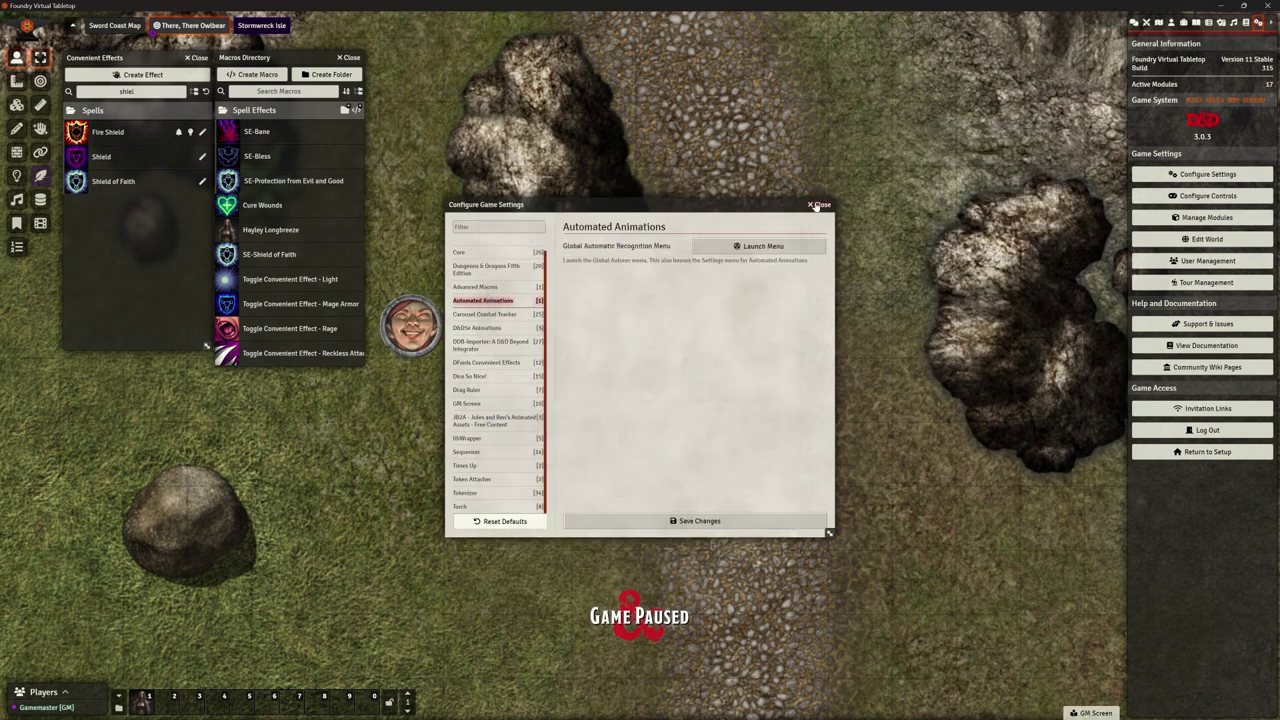
Target the dwarf token with T and open the cleric's character sheet, moved to the left.
{"action": "left_click", "coordinate": [818, 205]}
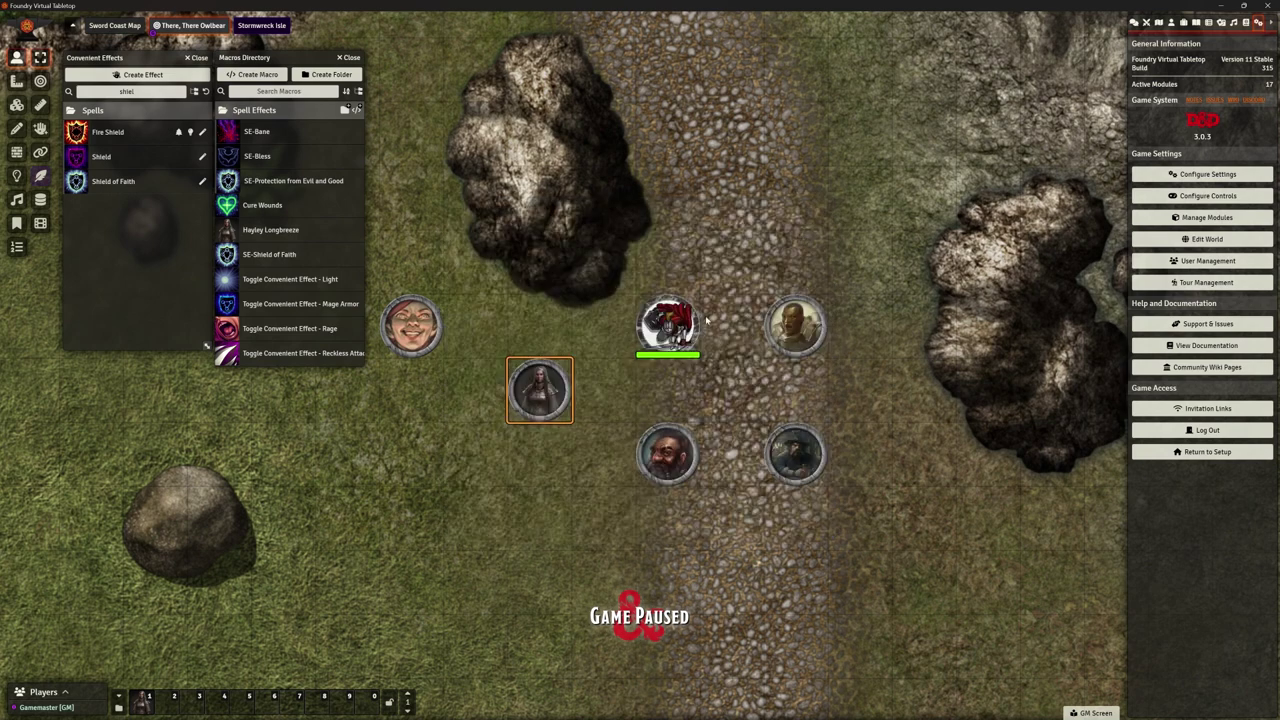
{"action": "key", "text": "t"}
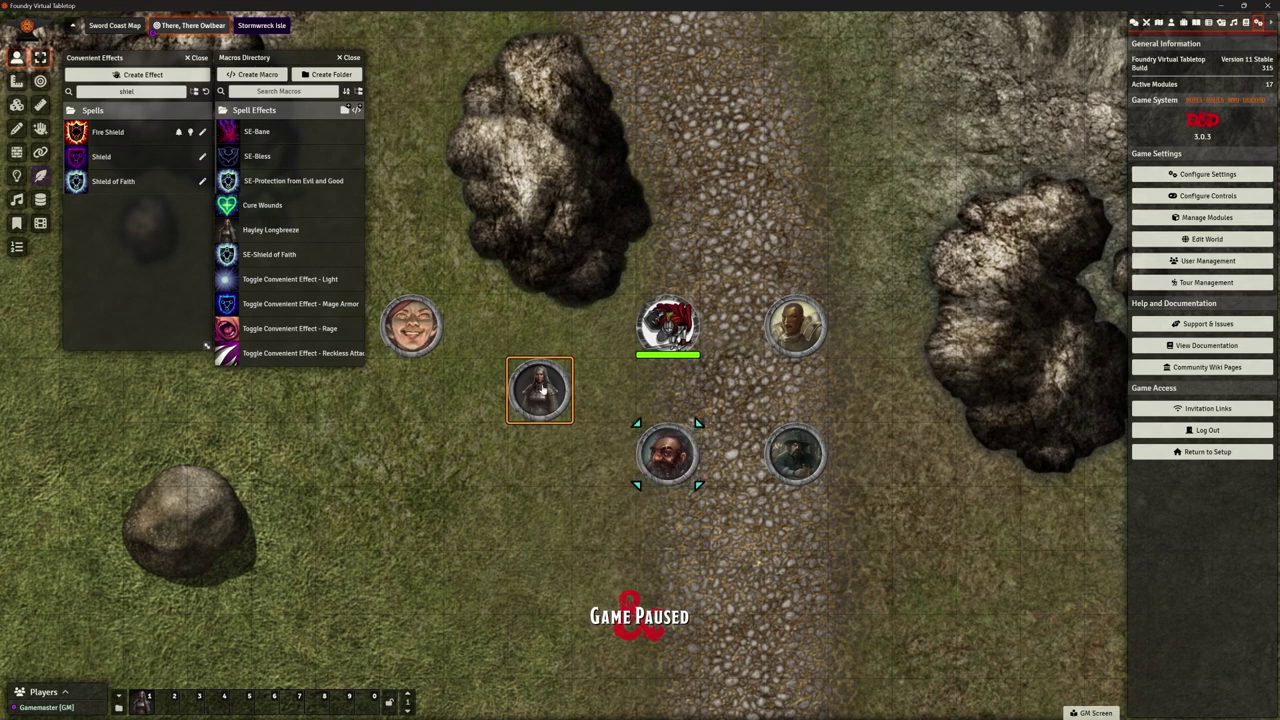
{"action": "double_click", "coordinate": [541, 390]}
{"action": "left_click_drag", "start_coordinate": [690, 110], "coordinate": [365, 123]}
Cast Shield of Faith from the cleric's Spells list with Consume Spell Slot unchecked, then close her sheet.
{"action": "key", "text": "Tab"}
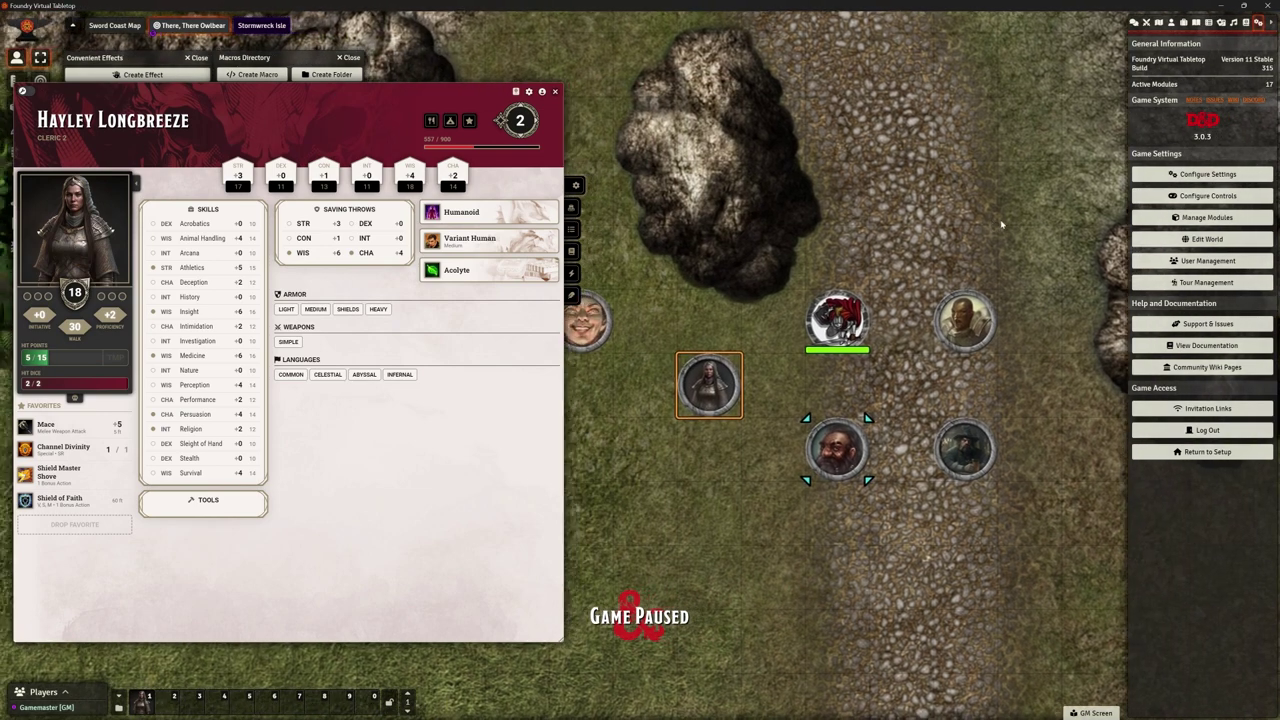
{"action": "left_click", "coordinate": [571, 273]}
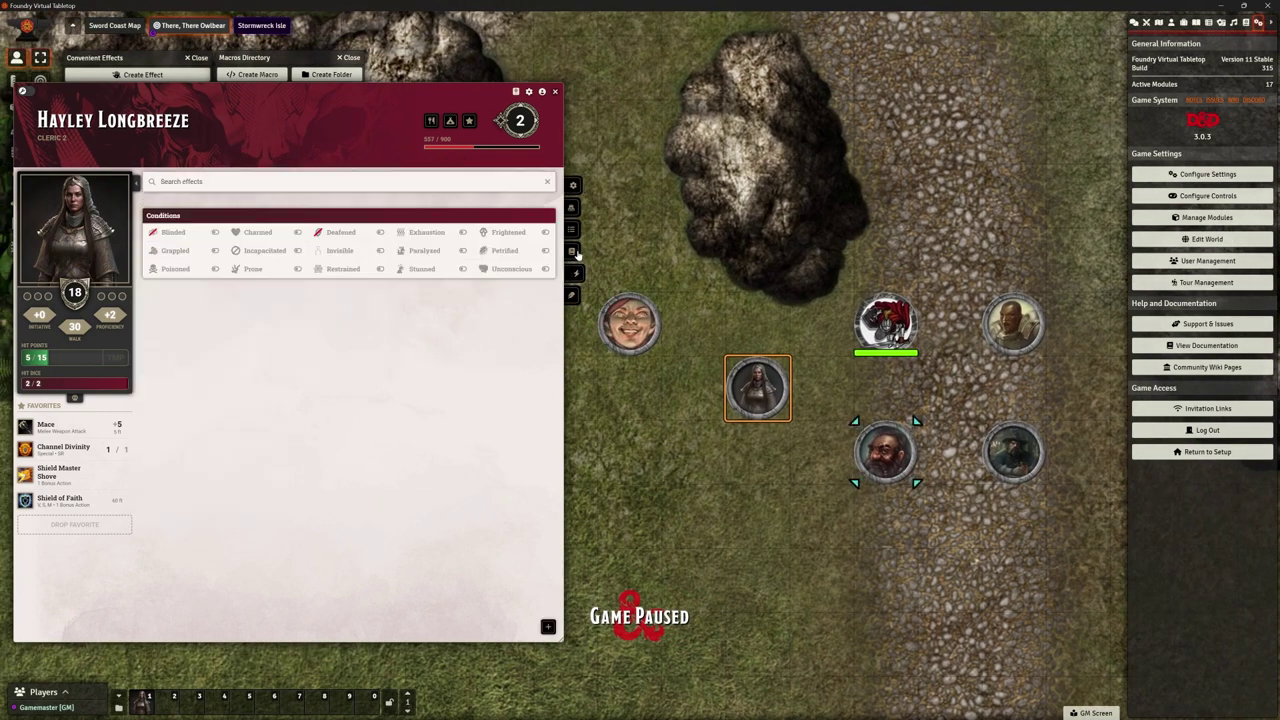
{"action": "left_click", "coordinate": [571, 251]}
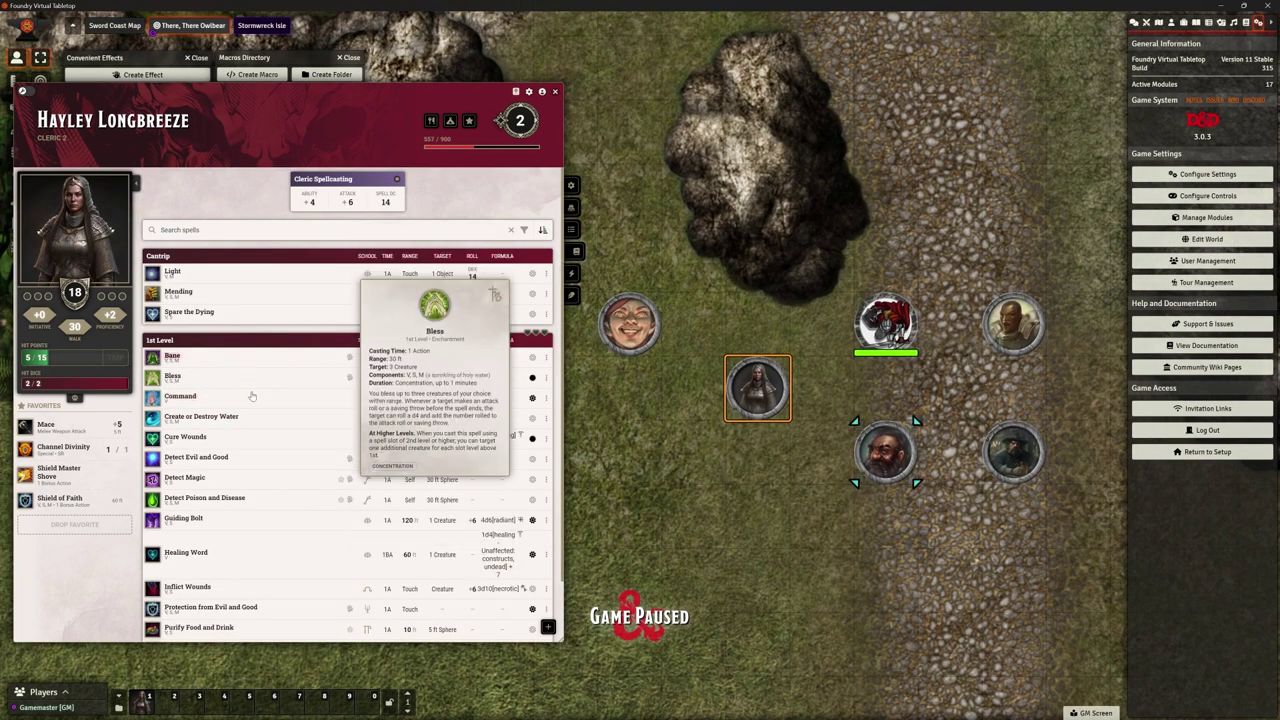
{"action": "scroll", "coordinate": [272, 497], "scroll_direction": "down", "scroll_amount": 1}
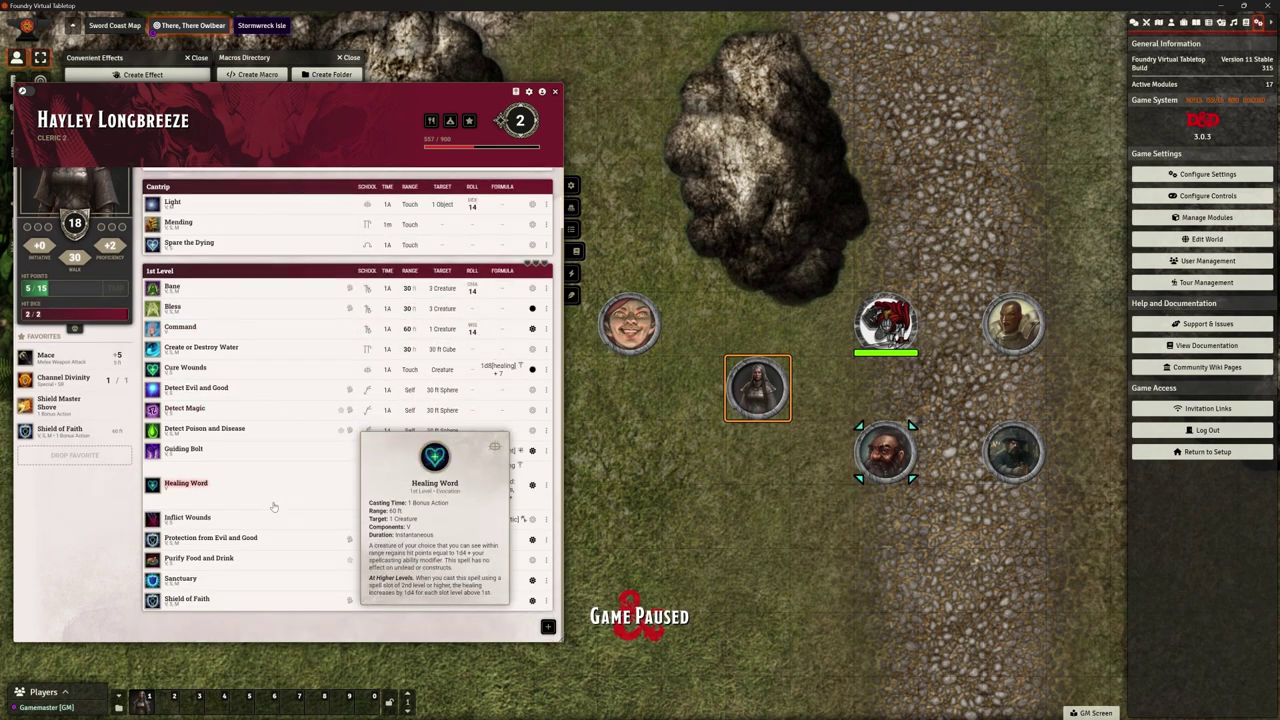
{"action": "left_click", "coordinate": [187, 602]}
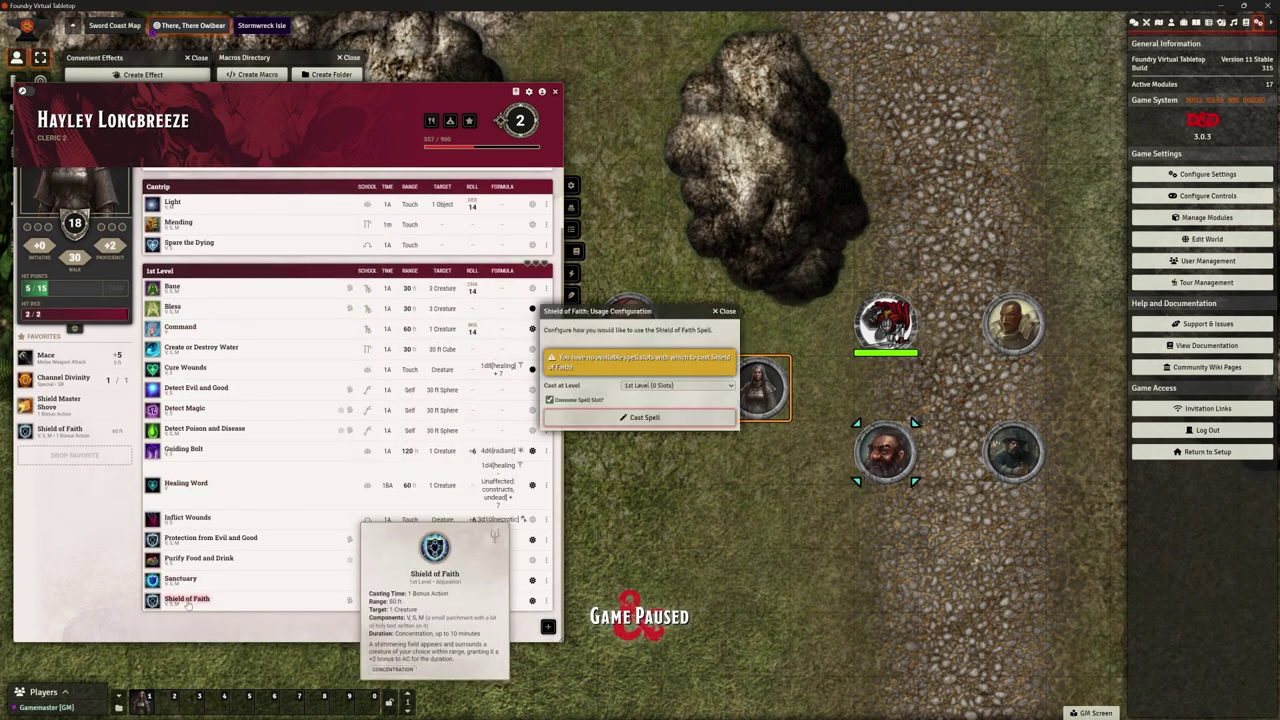
{"action": "left_click", "coordinate": [549, 400]}
{"action": "left_click", "coordinate": [624, 417]}
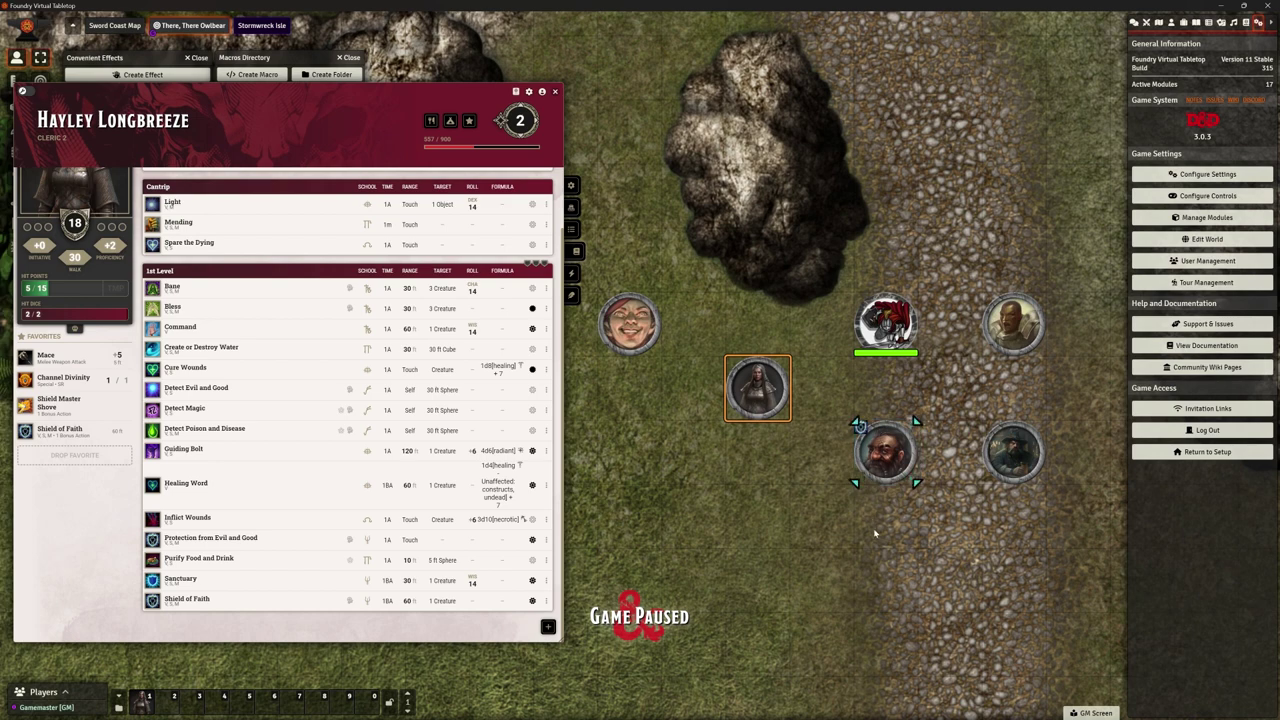
{"action": "left_click", "coordinate": [556, 93]}
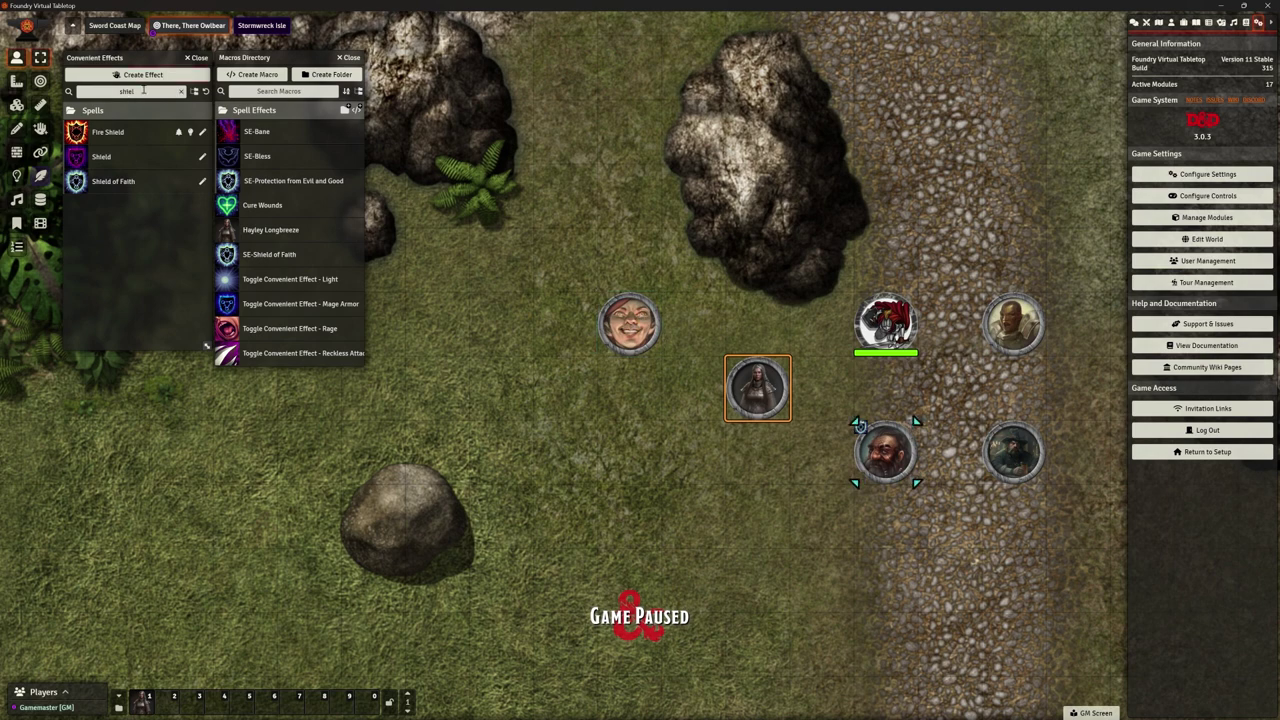
Search Convenient Effects for 'bl' and drag the Blur effect onto the hotbar as a macro.
{"action": "left_click_drag", "start_coordinate": [145, 90], "coordinate": [90, 86]}
{"action": "type", "text": "blur"}
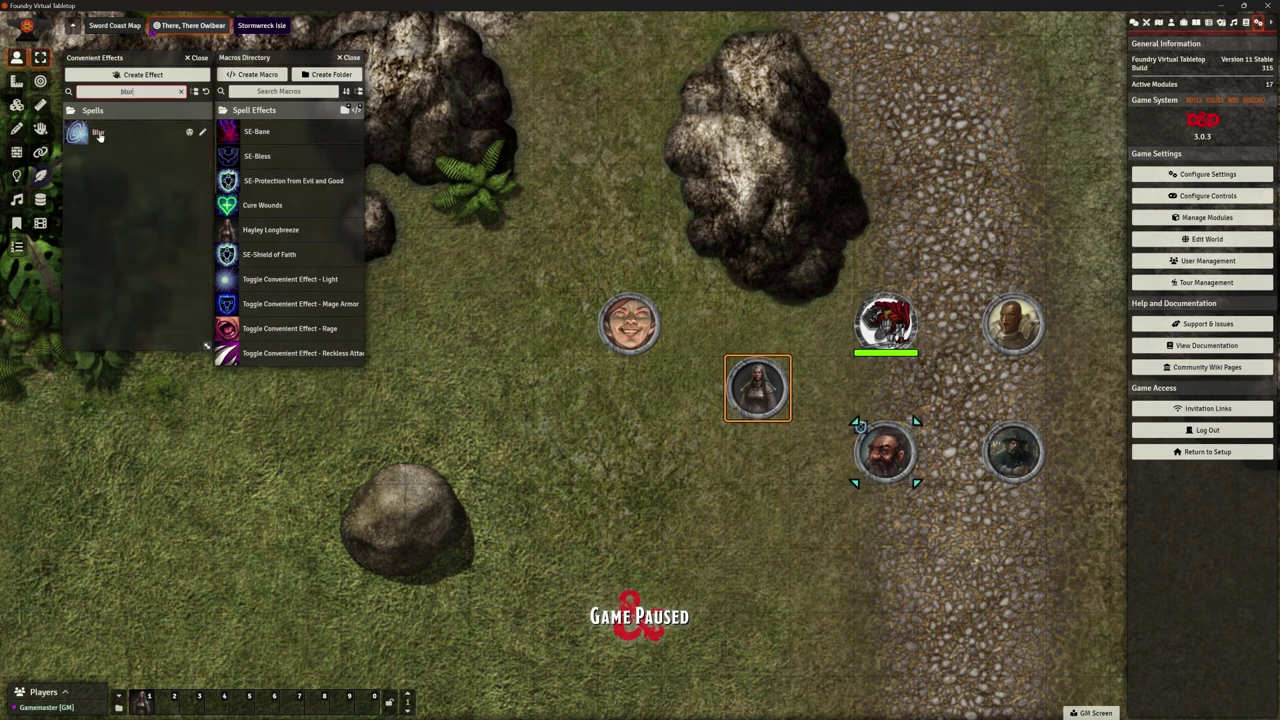
{"action": "left_click_drag", "start_coordinate": [99, 136], "coordinate": [267, 703]}
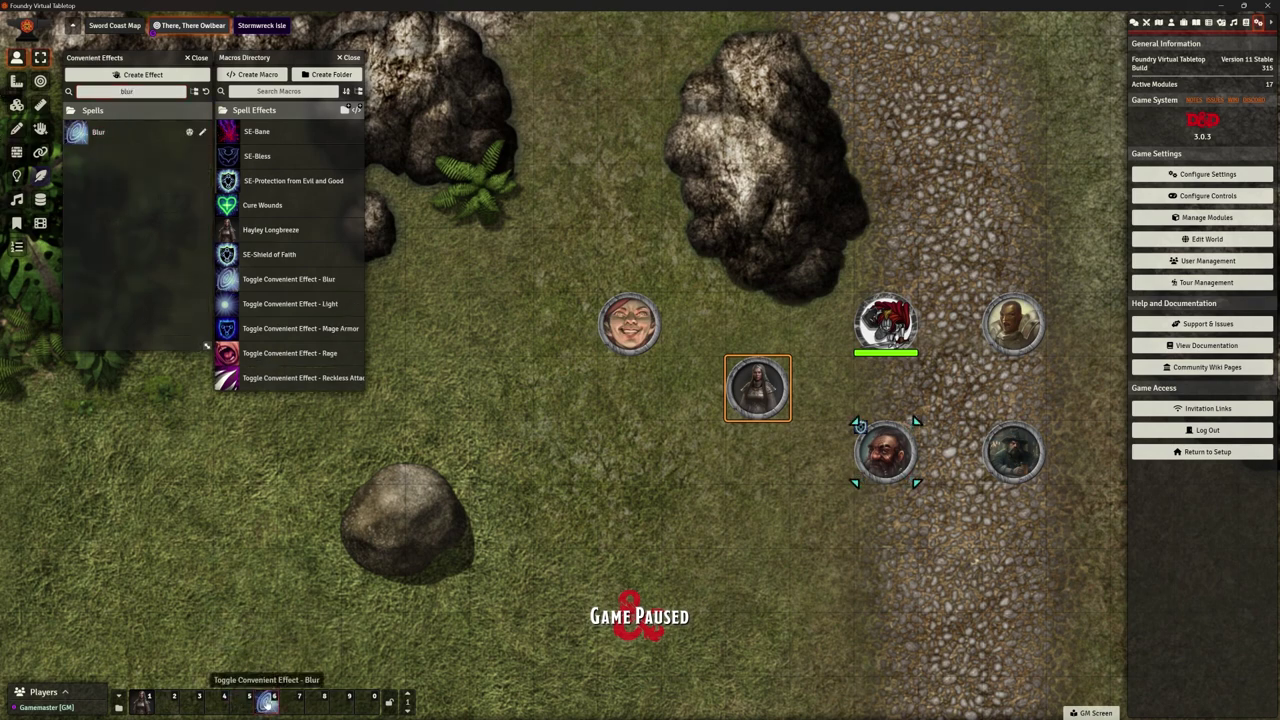
Rename the Blur macro to SE-Blur, save it, and remove it from the hotbar.
{"action": "right_click", "coordinate": [267, 703]}
{"action": "left_click", "coordinate": [280, 649]}
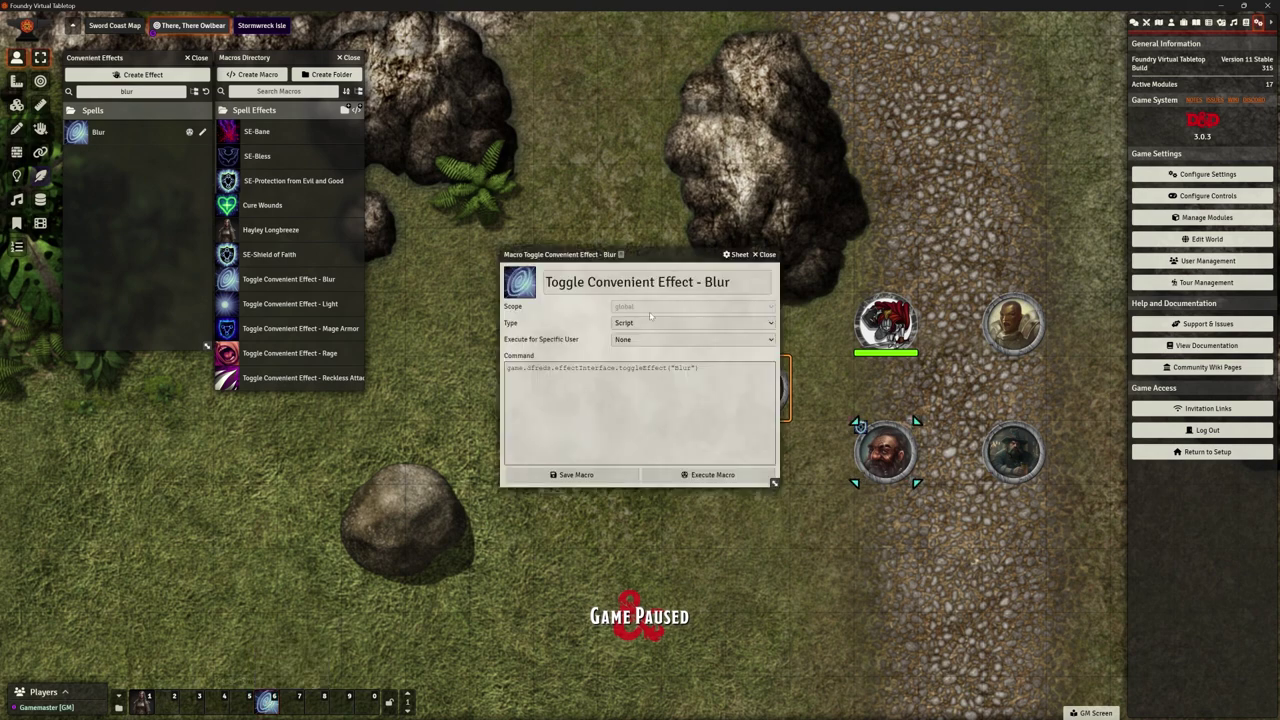
{"action": "left_click_drag", "start_coordinate": [690, 283], "coordinate": [543, 282]}
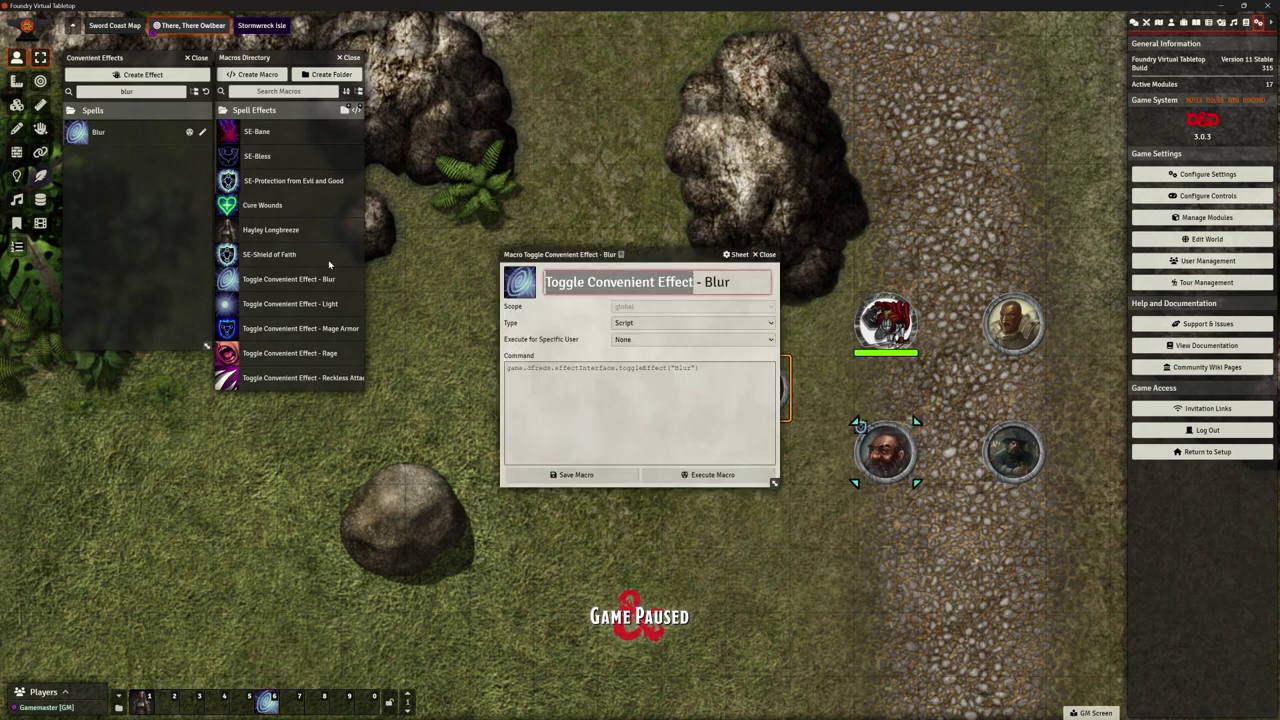
{"action": "type", "text": "SE"}
{"action": "key", "text": "Delete"}
{"action": "key", "text": "Right"}
{"action": "key", "text": "Delete"}
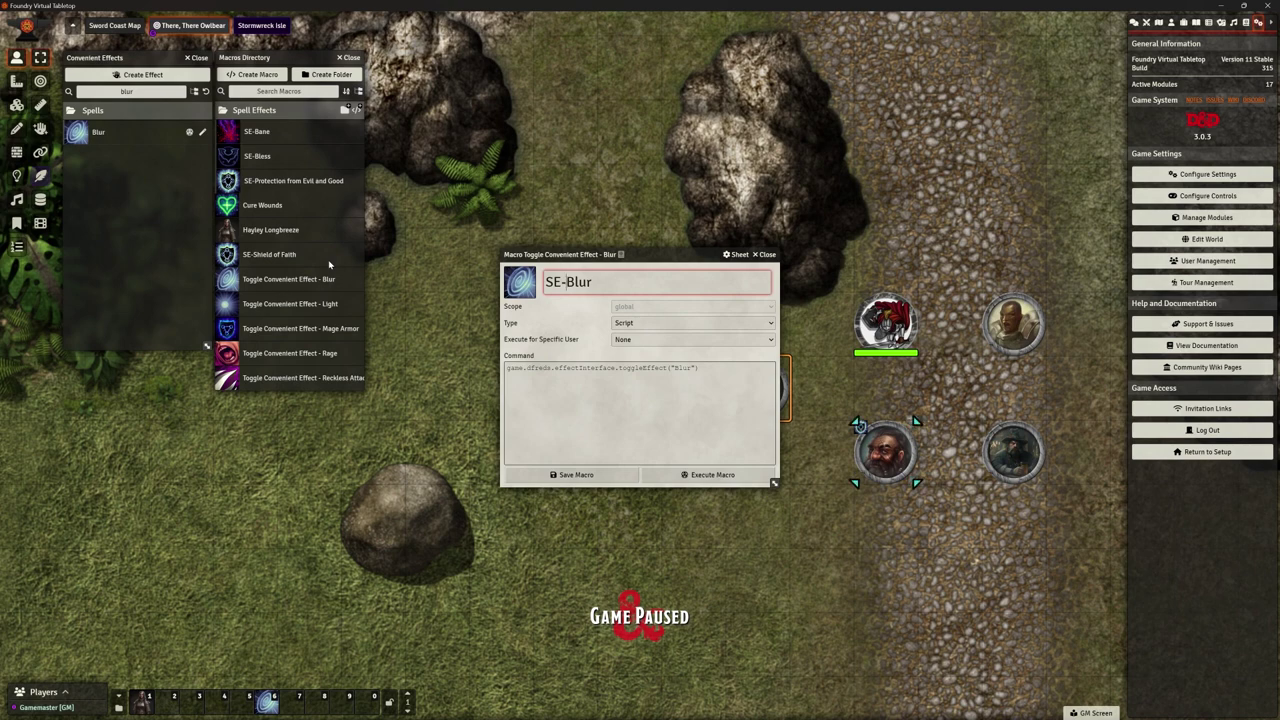
{"action": "left_click", "coordinate": [549, 474]}
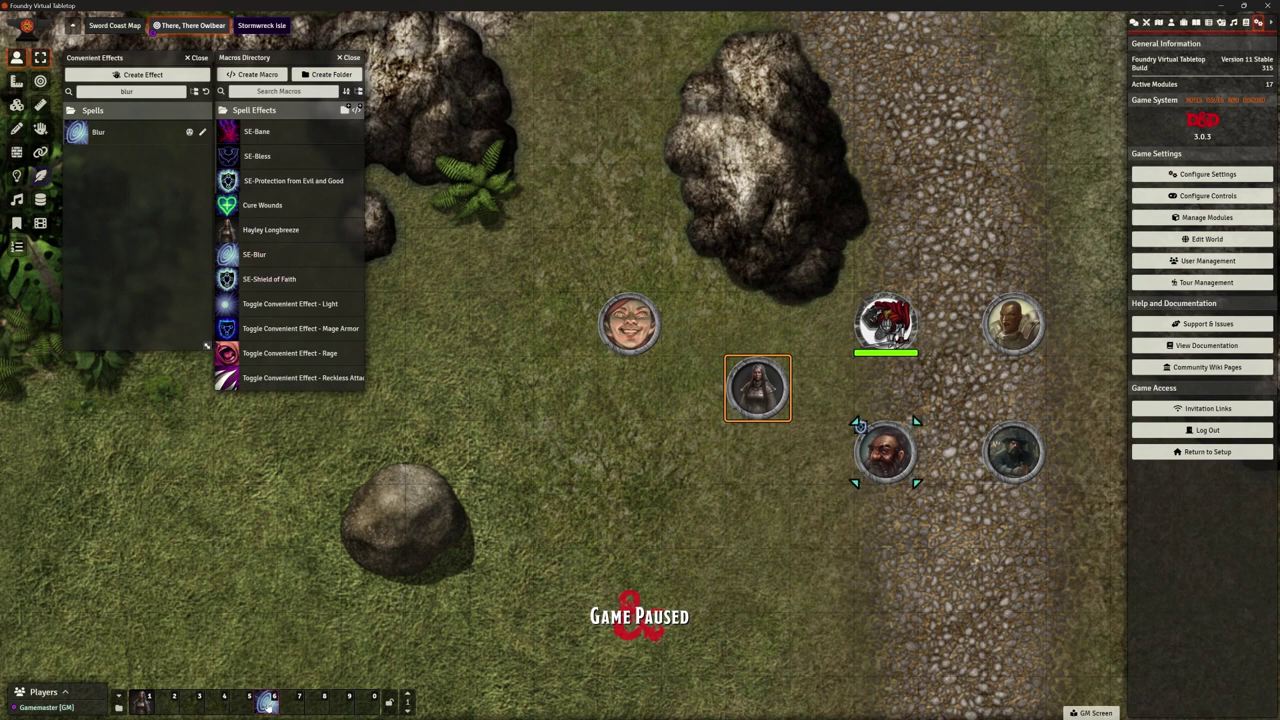
{"action": "left_click_drag", "start_coordinate": [267, 703], "coordinate": [760, 387]}
Link the SE-Blur macro to the Blur entry in the Automated Animations recognition menu.
{"action": "left_click", "coordinate": [1212, 174]}
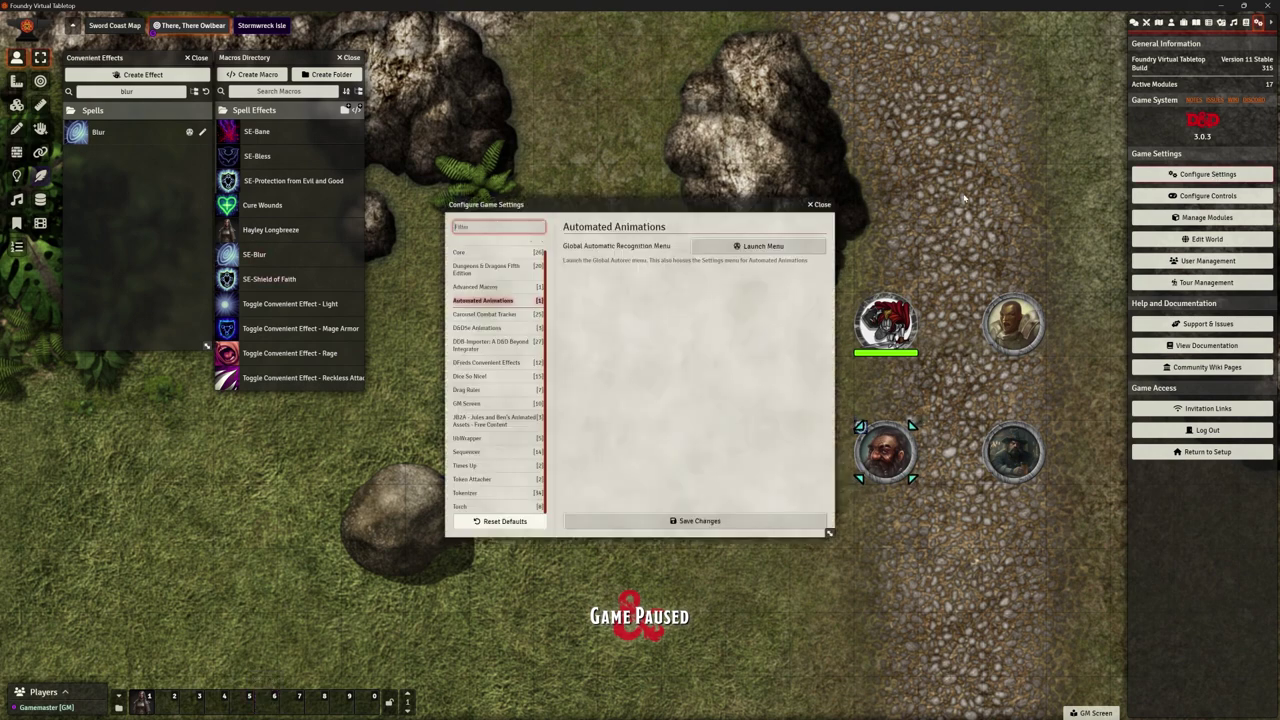
{"action": "left_click", "coordinate": [779, 246]}
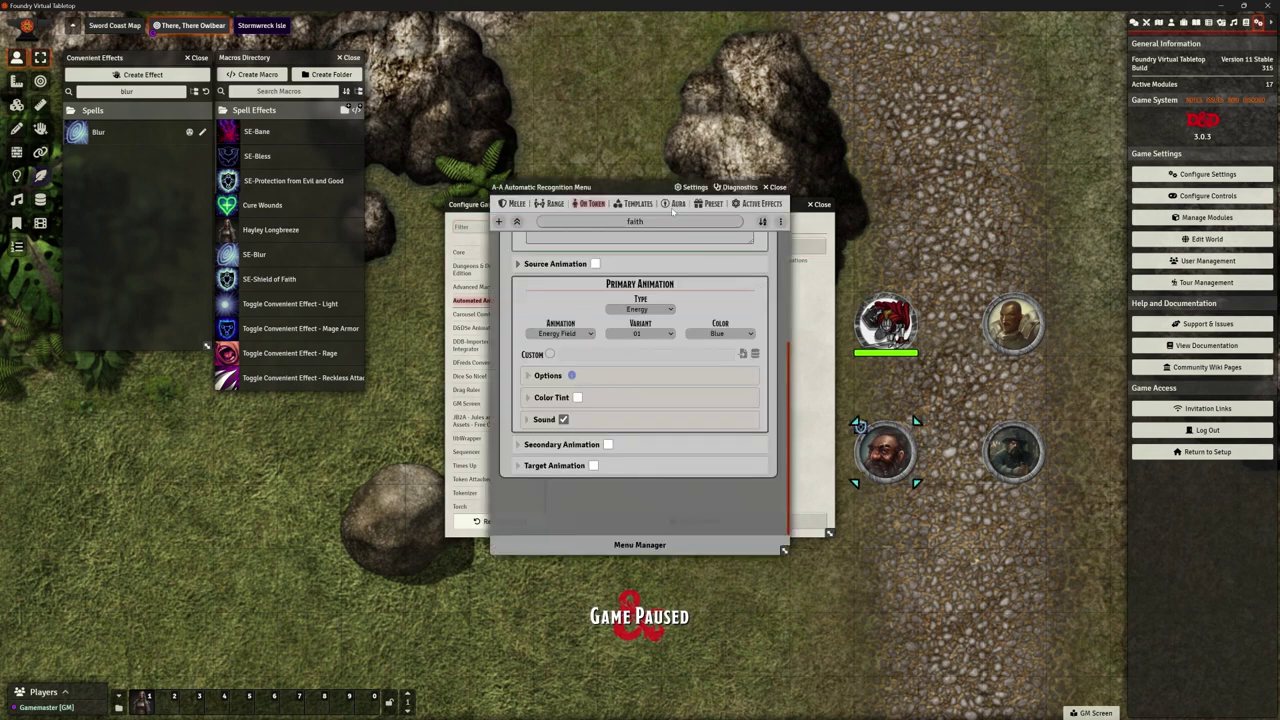
{"action": "type", "text": "blur"}
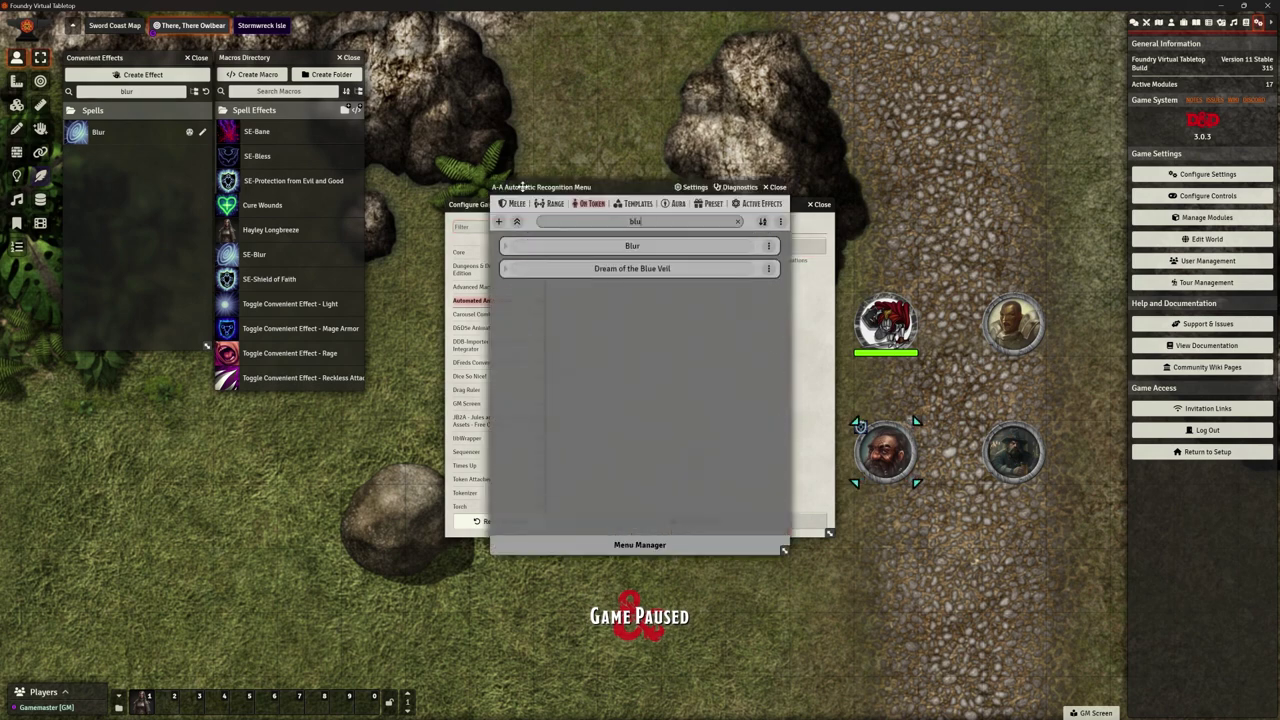
{"action": "left_click", "coordinate": [506, 243]}
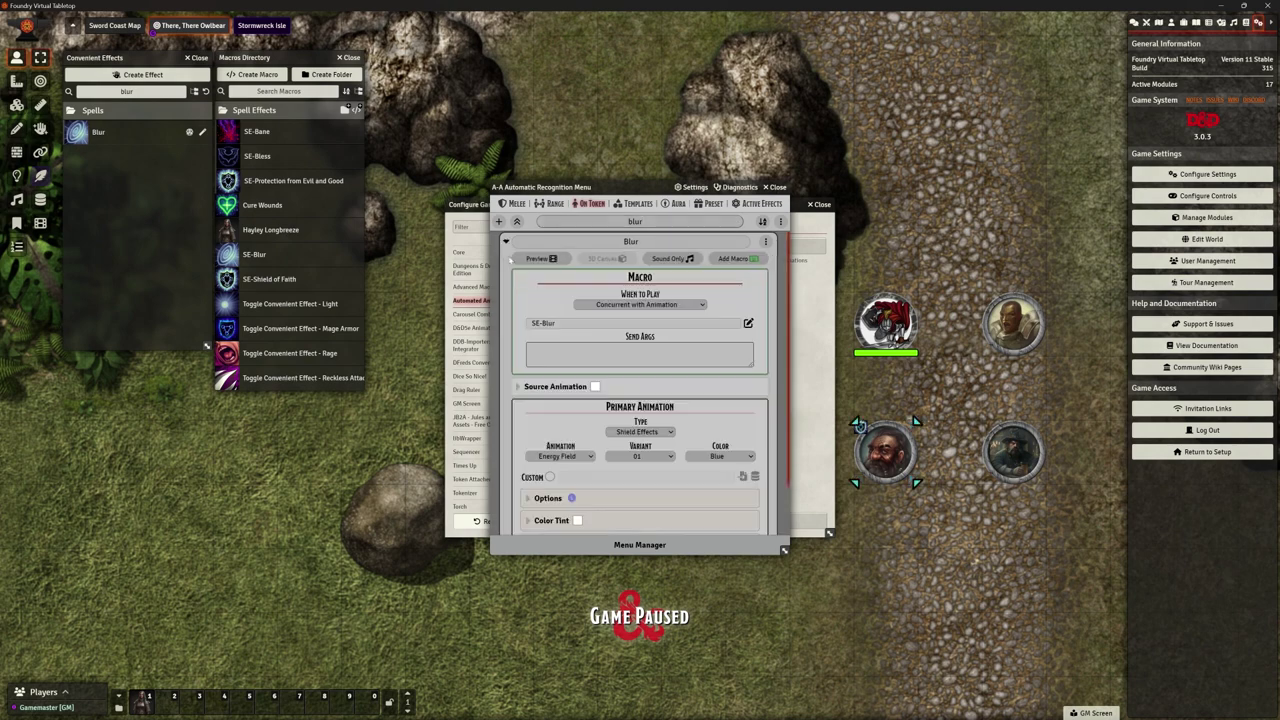
{"action": "left_click", "coordinate": [565, 322]}
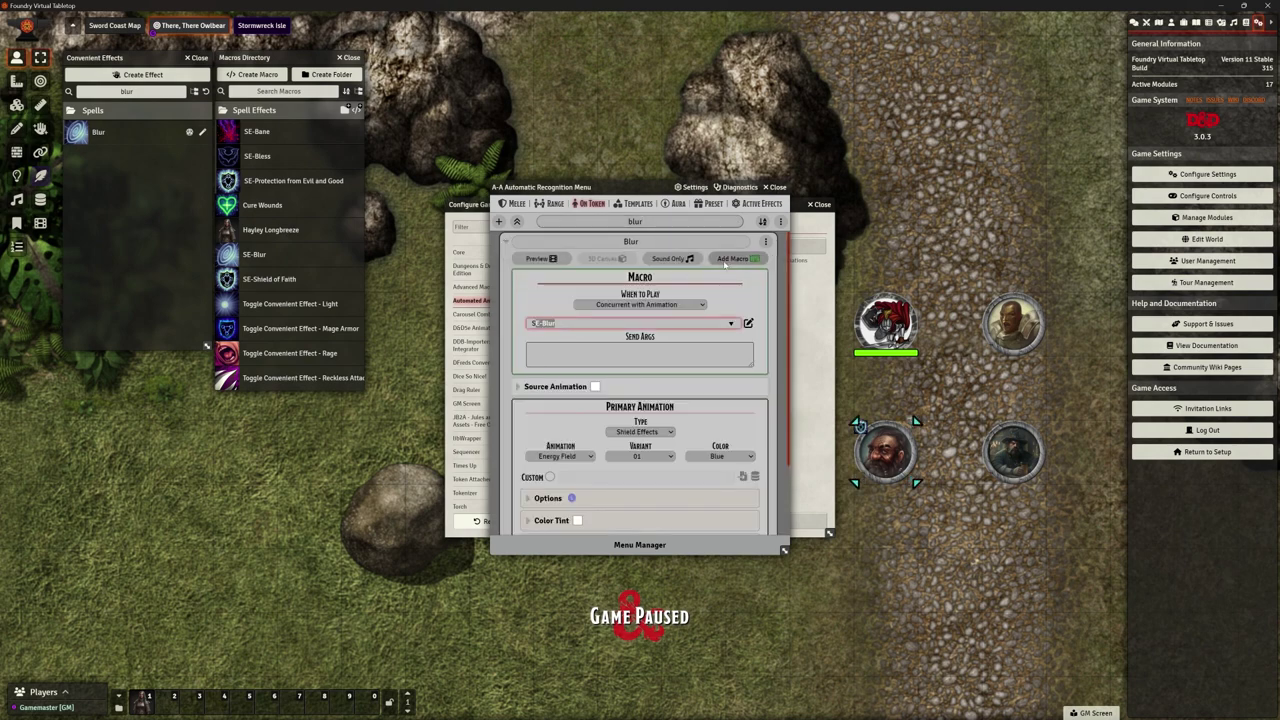
{"action": "key", "text": "BackSpace"}
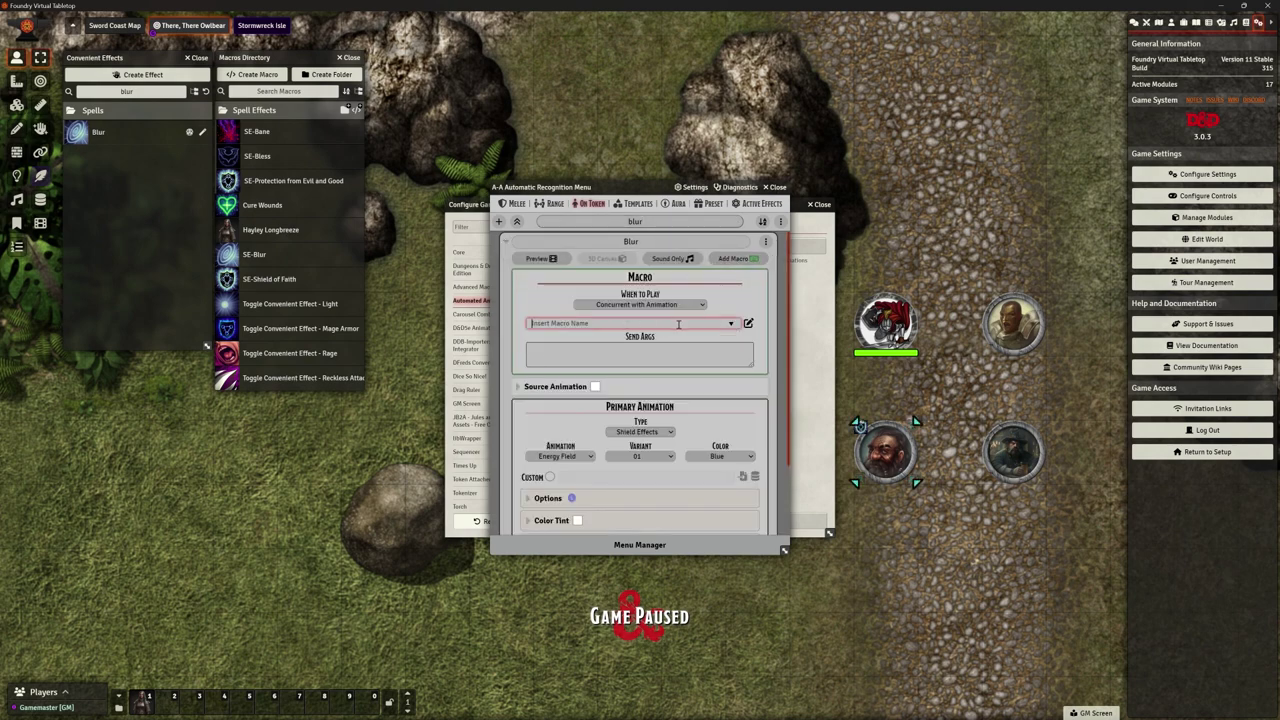
{"action": "left_click", "coordinate": [732, 325]}
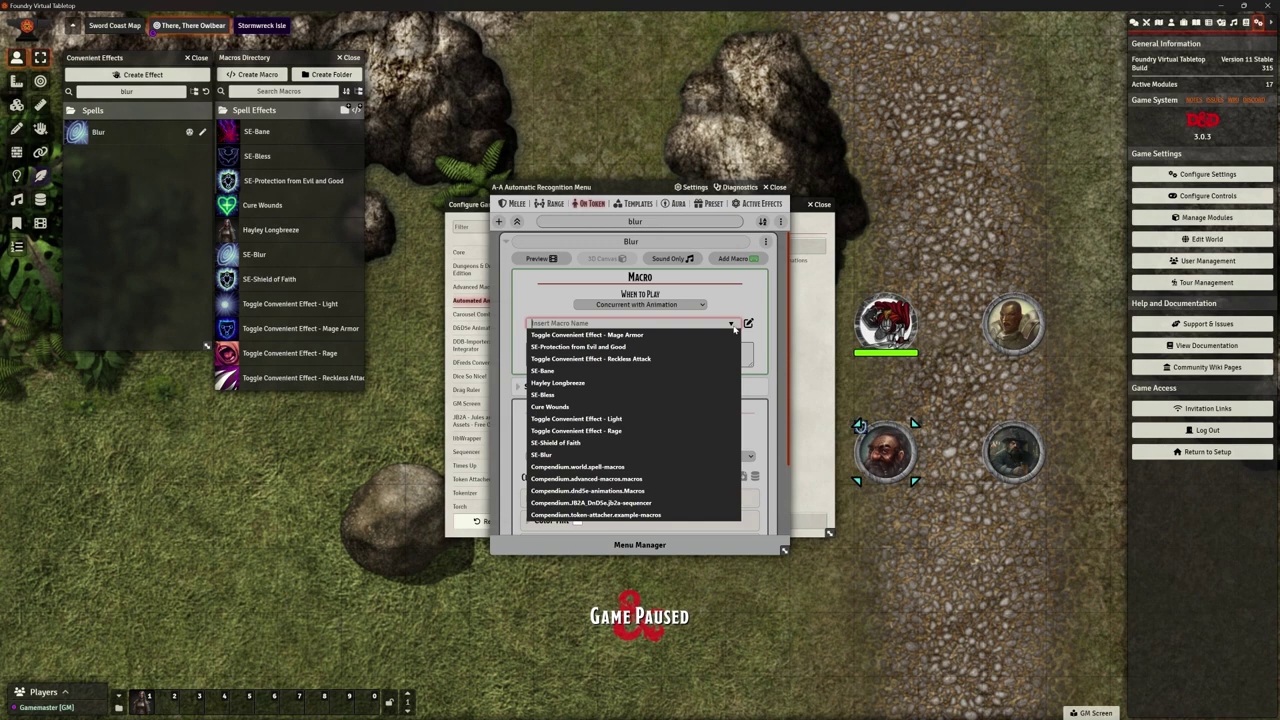
{"action": "left_click", "coordinate": [576, 456]}
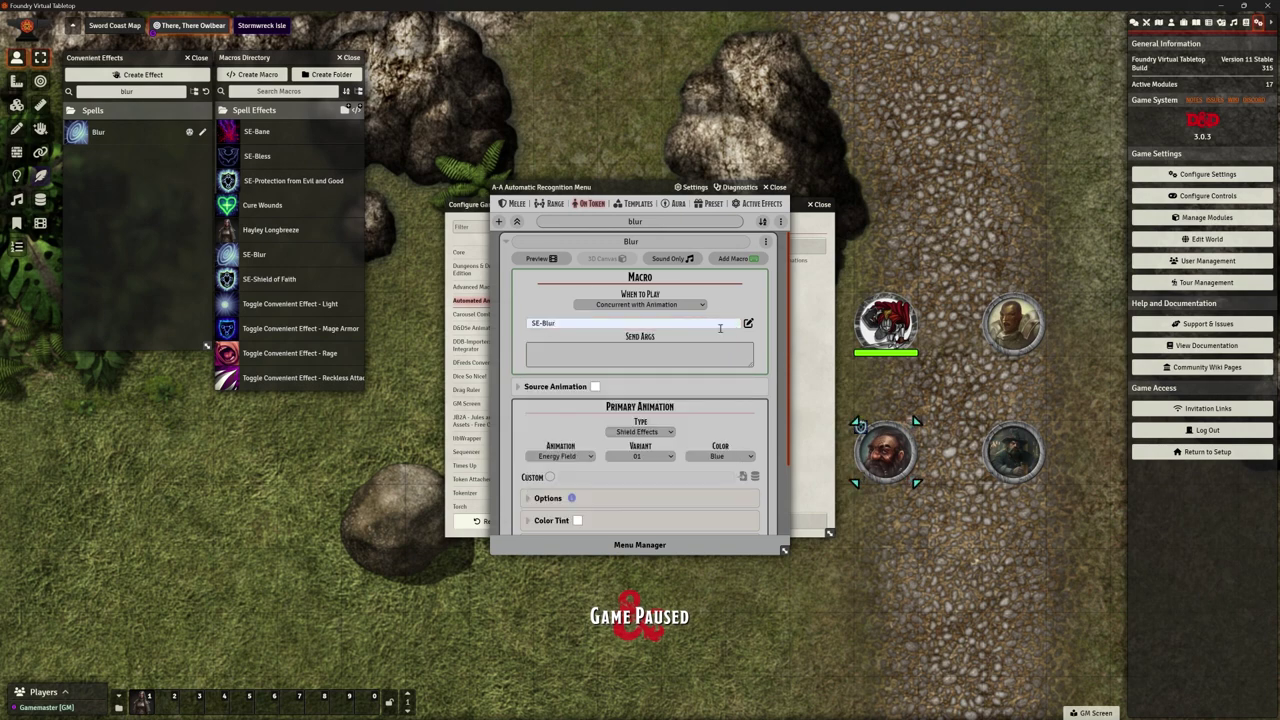
Review the Blur animation options, then close the recognition menu and game settings.
{"action": "scroll", "coordinate": [690, 321], "scroll_direction": "down", "scroll_amount": 3}
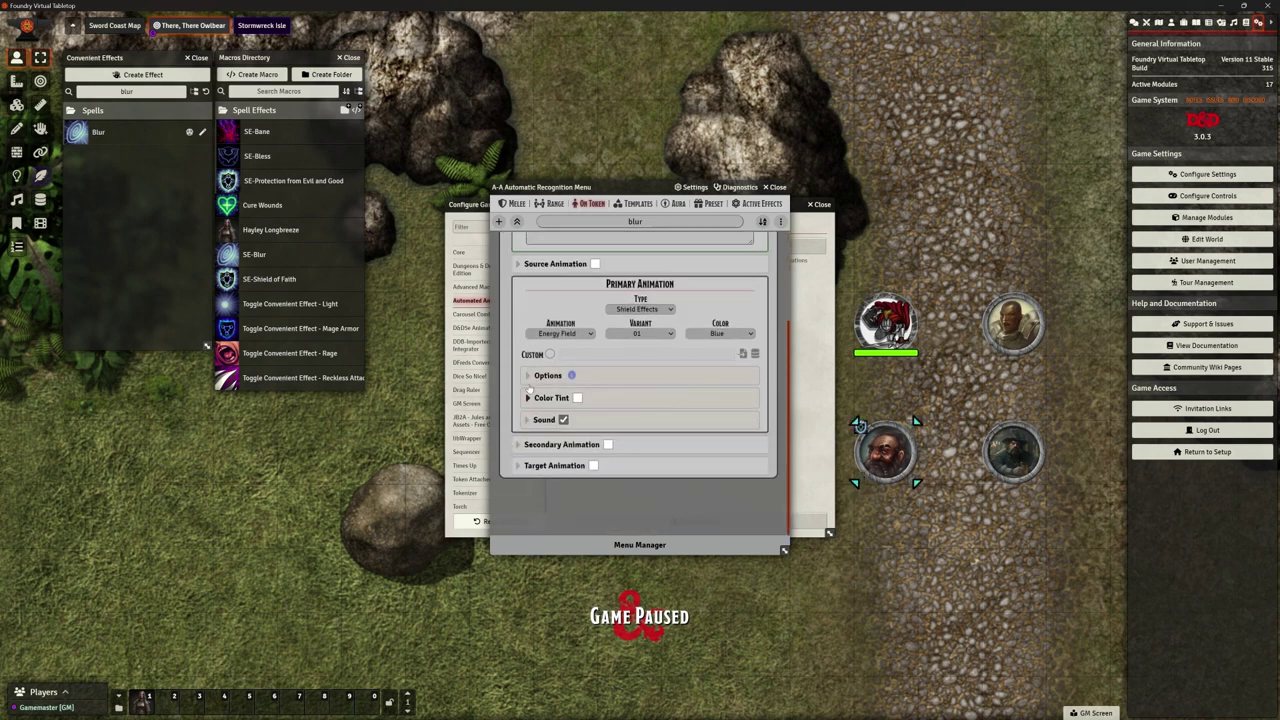
{"action": "left_click", "coordinate": [530, 375]}
{"action": "scroll", "coordinate": [600, 400], "scroll_direction": "down", "scroll_amount": 2}
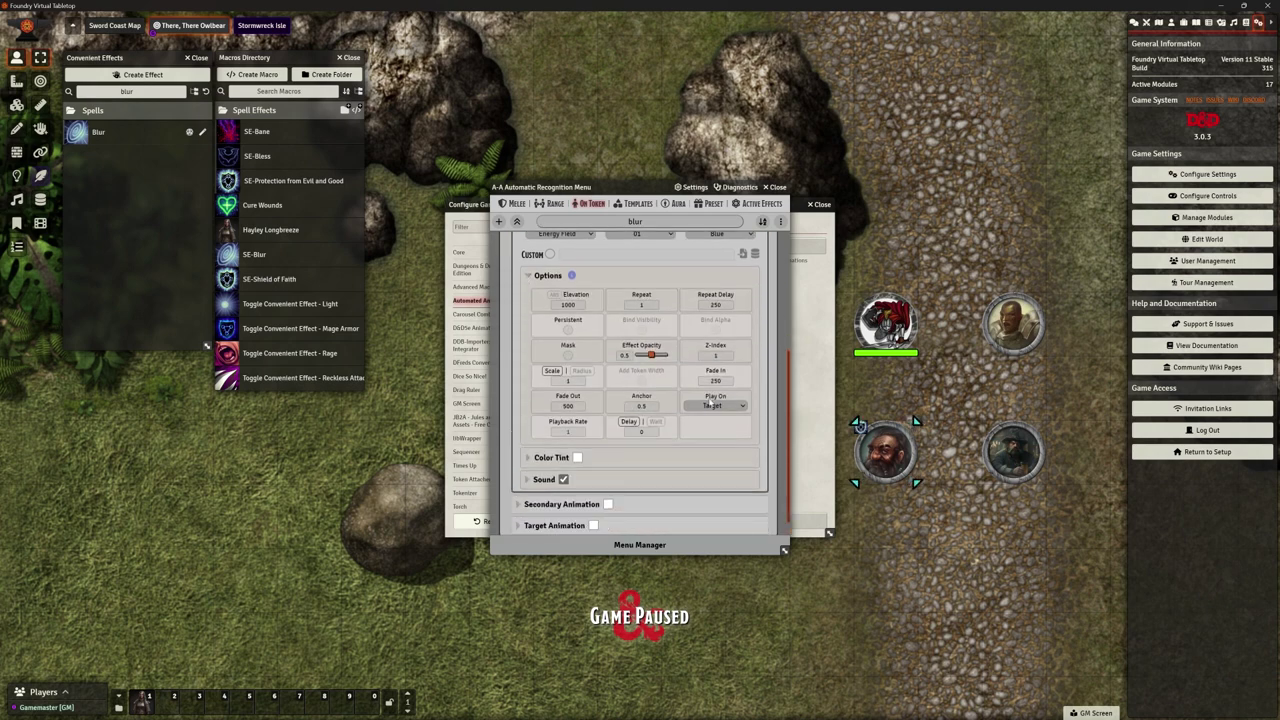
{"action": "left_click", "coordinate": [775, 187]}
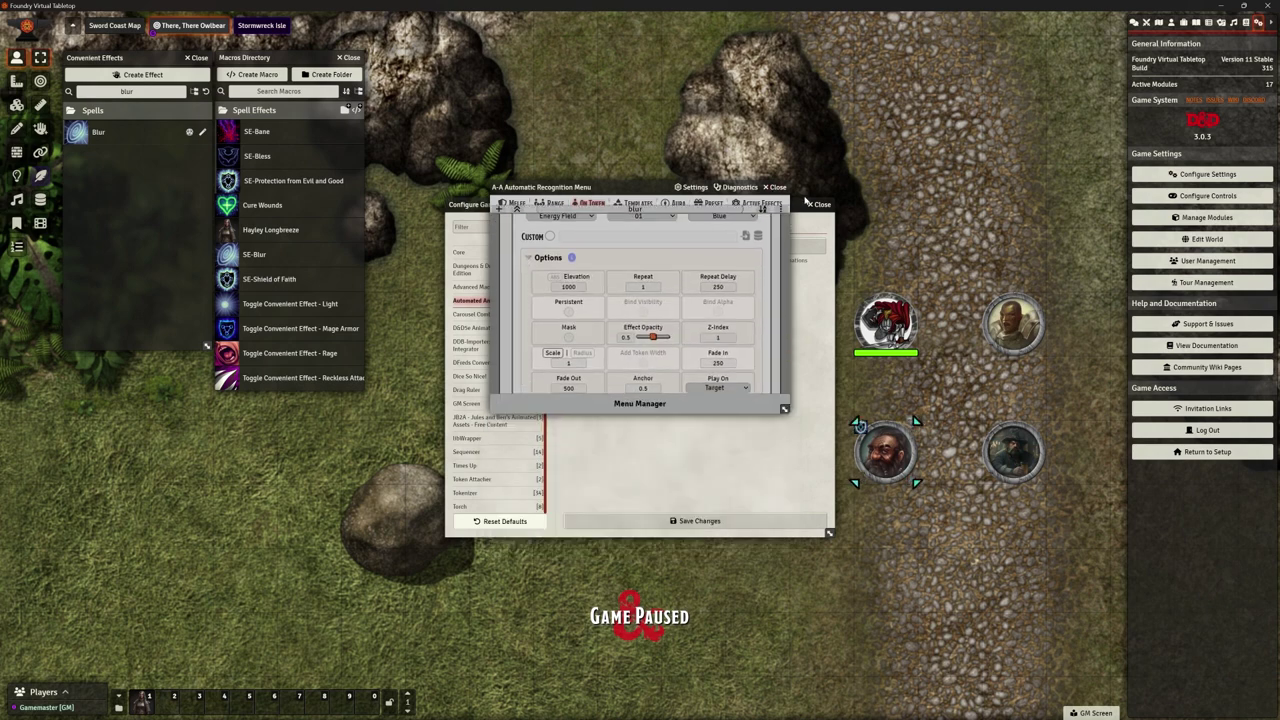
{"action": "key", "text": "Escape"}
Clear the old target and open the wizard's character sheet, moved out of the way.
{"action": "left_click", "coordinate": [640, 320]}
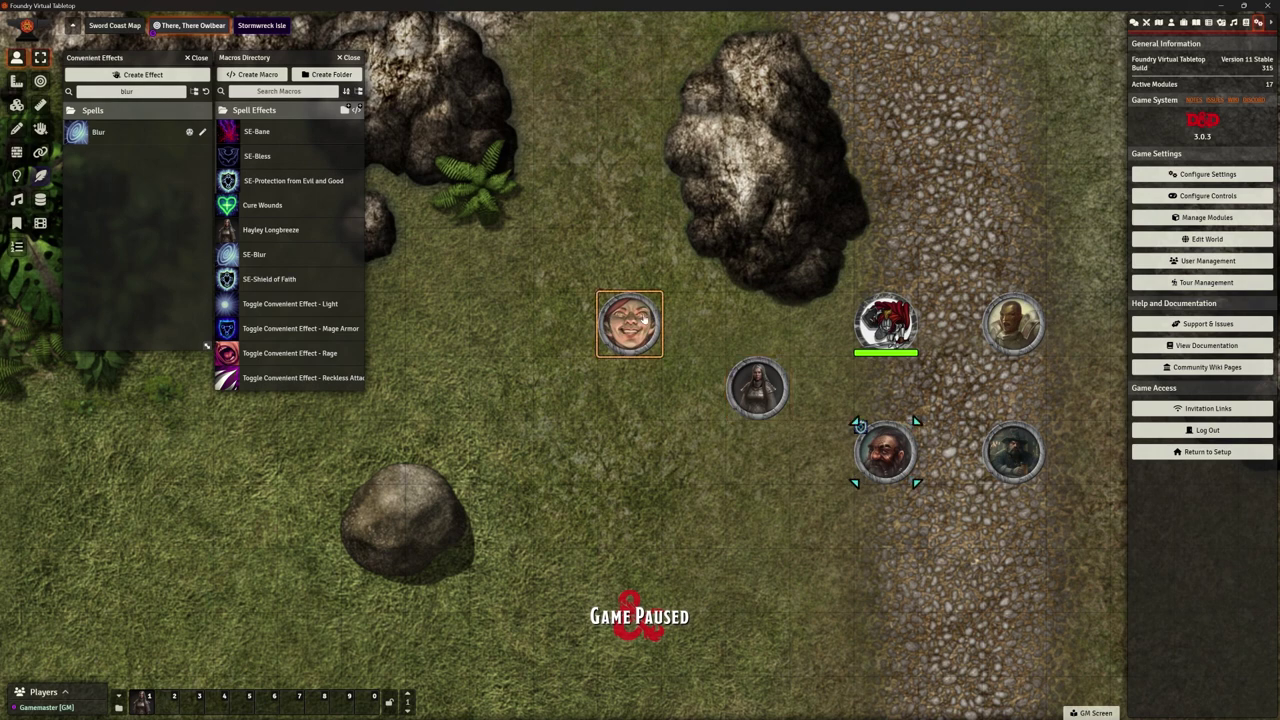
{"action": "key", "text": "t"}
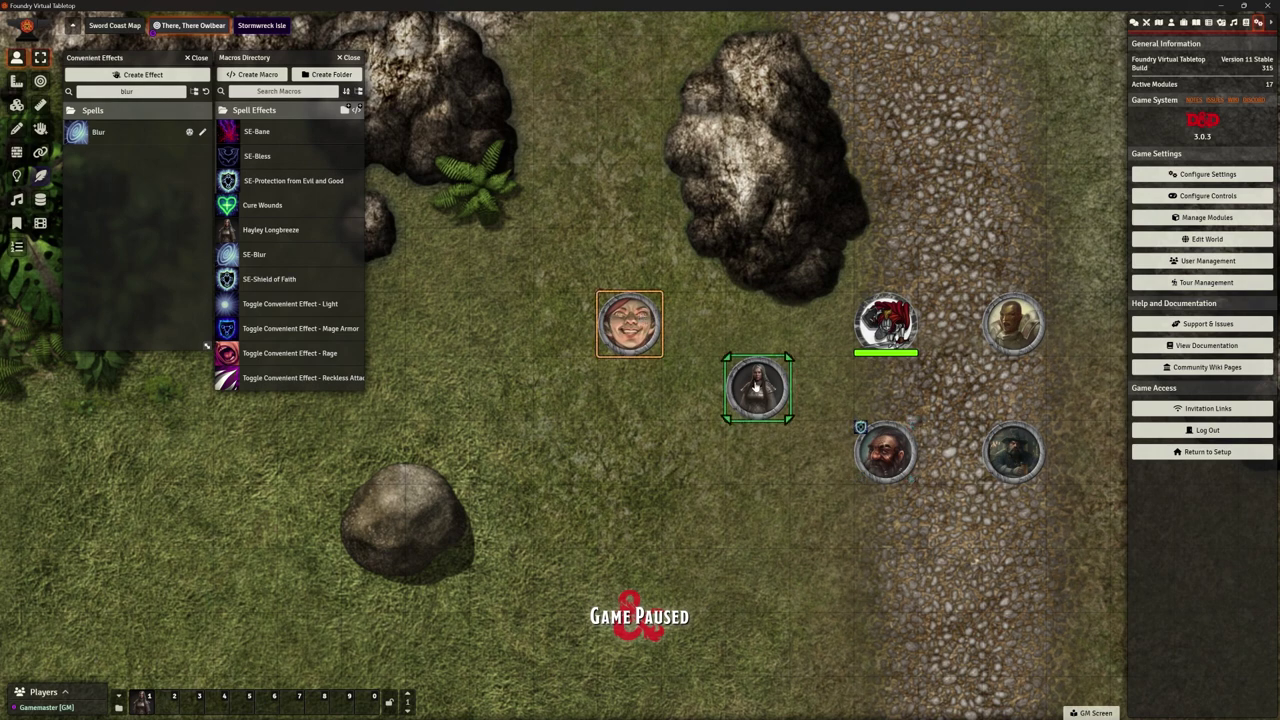
{"action": "key", "text": "t"}
{"action": "double_click", "coordinate": [629, 323]}
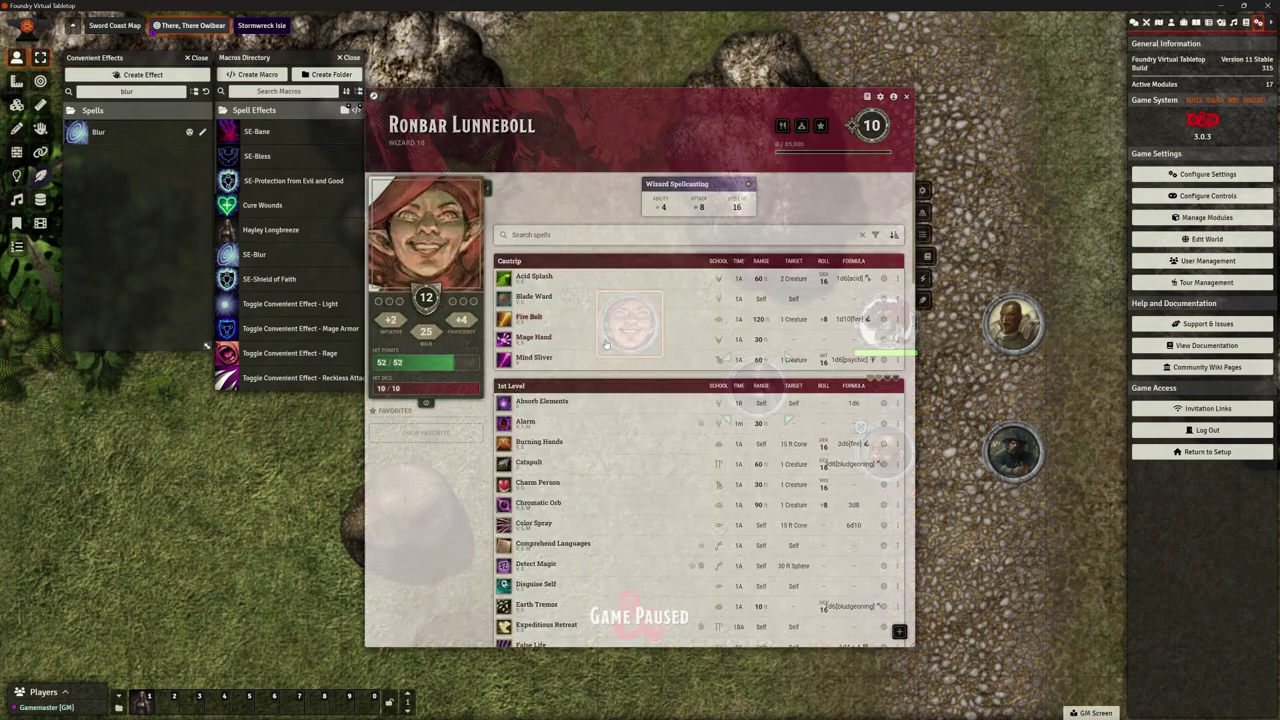
{"action": "left_click_drag", "start_coordinate": [651, 92], "coordinate": [340, 114]}
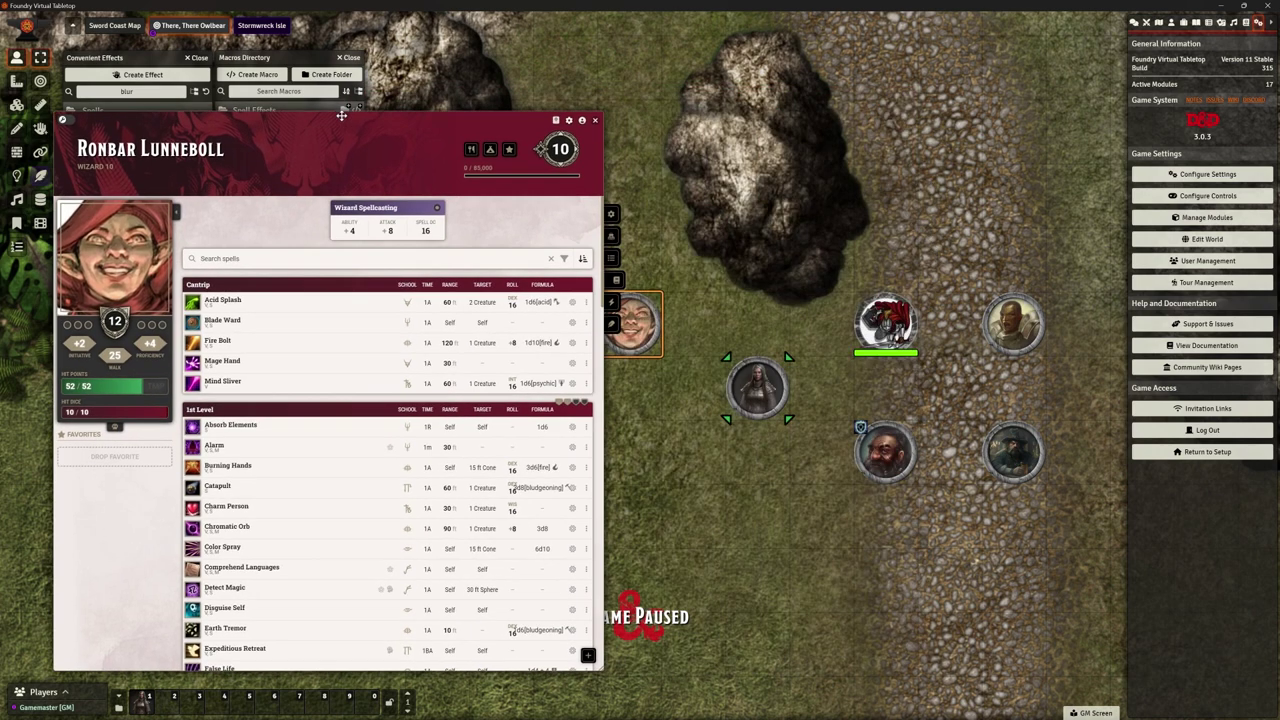
{"action": "double_click", "coordinate": [117, 114]}
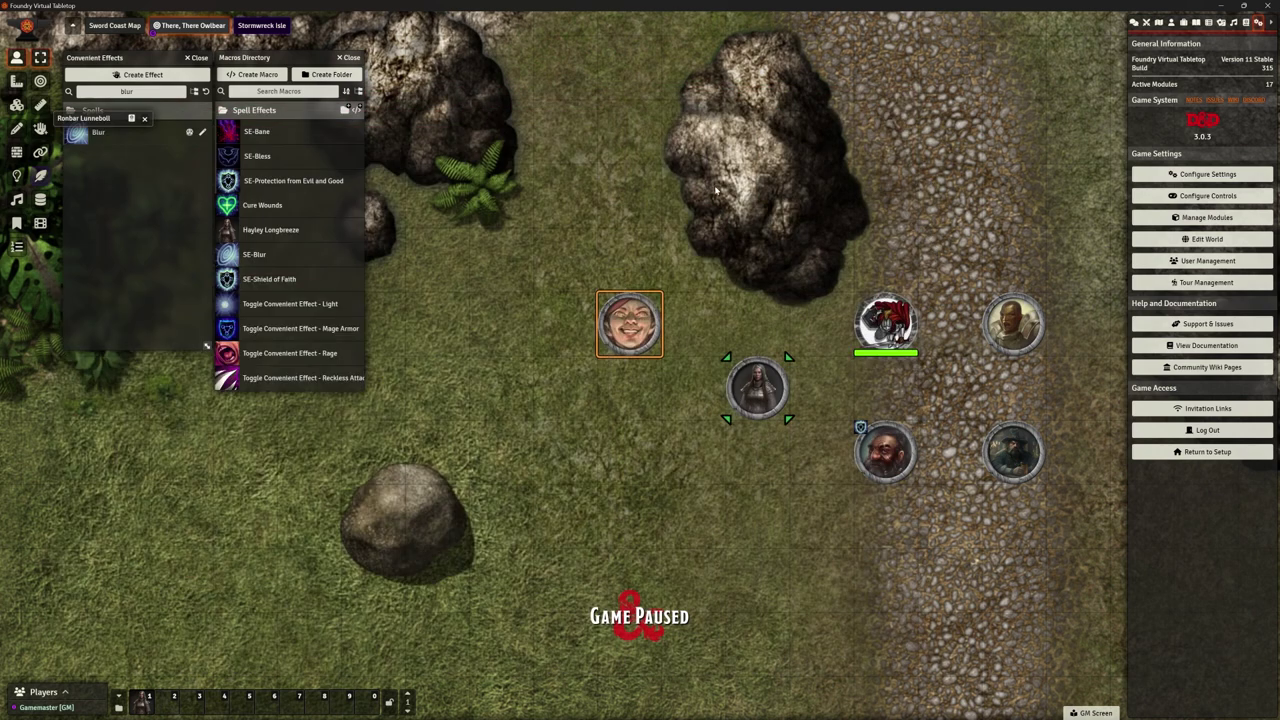
{"action": "double_click", "coordinate": [117, 114]}
{"action": "left_click_drag", "start_coordinate": [425, 121], "coordinate": [392, 75]}
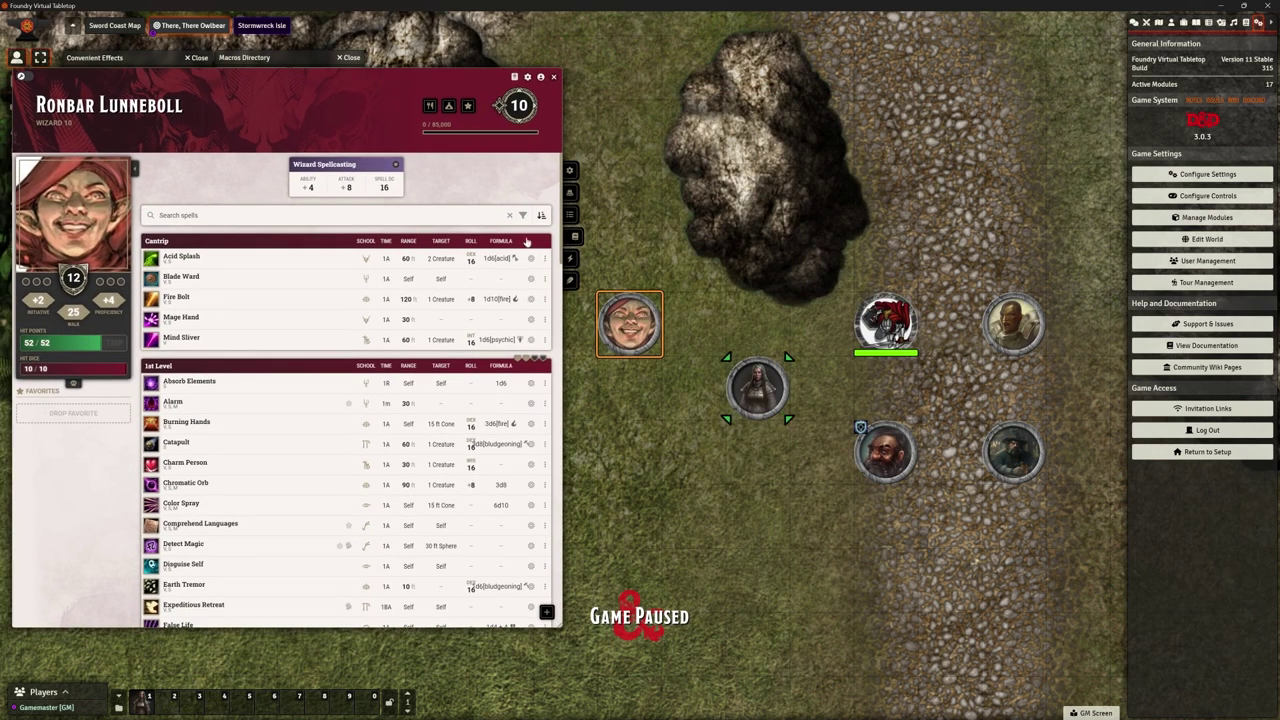
{"action": "scroll", "coordinate": [247, 463], "scroll_direction": "down", "scroll_amount": 1}
{"action": "scroll", "coordinate": [249, 460], "scroll_direction": "down", "scroll_amount": 2}
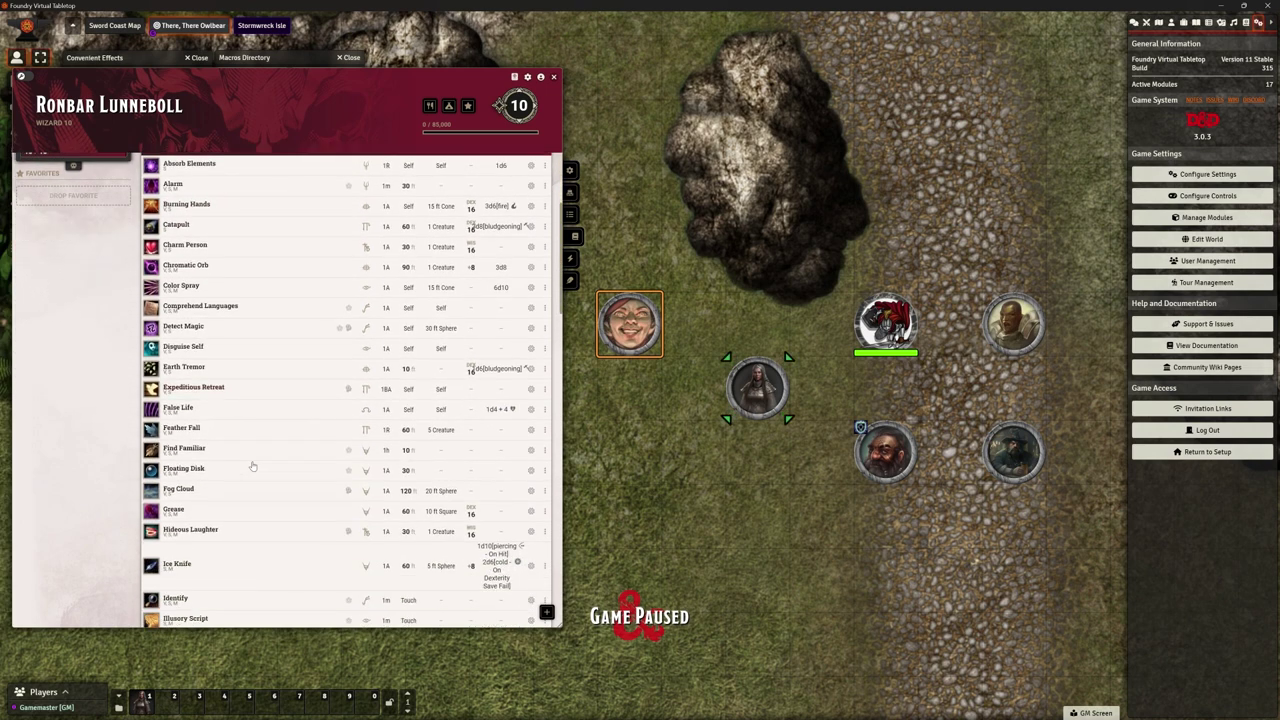
{"action": "scroll", "coordinate": [257, 372], "scroll_direction": "up", "scroll_amount": 5}
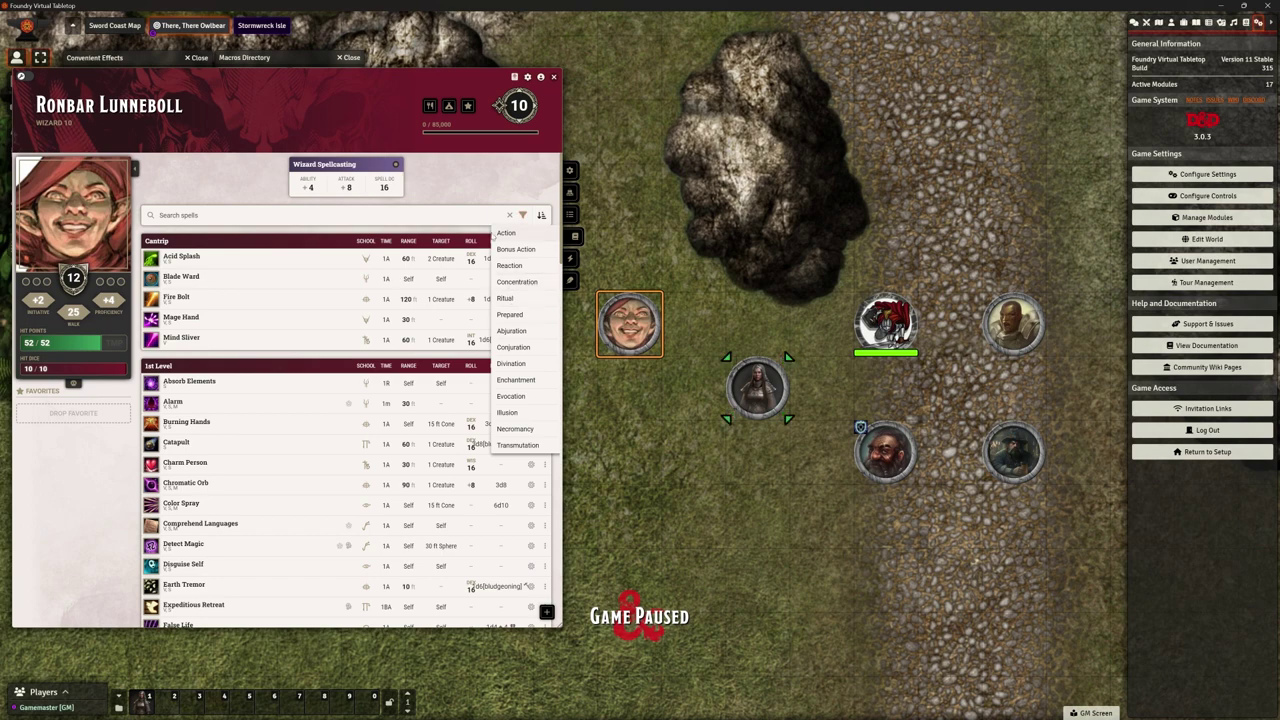
Search the wizard's spells for 'blu', cast Blur at 2nd level, and close the sheet.
{"action": "left_click", "coordinate": [516, 221]}
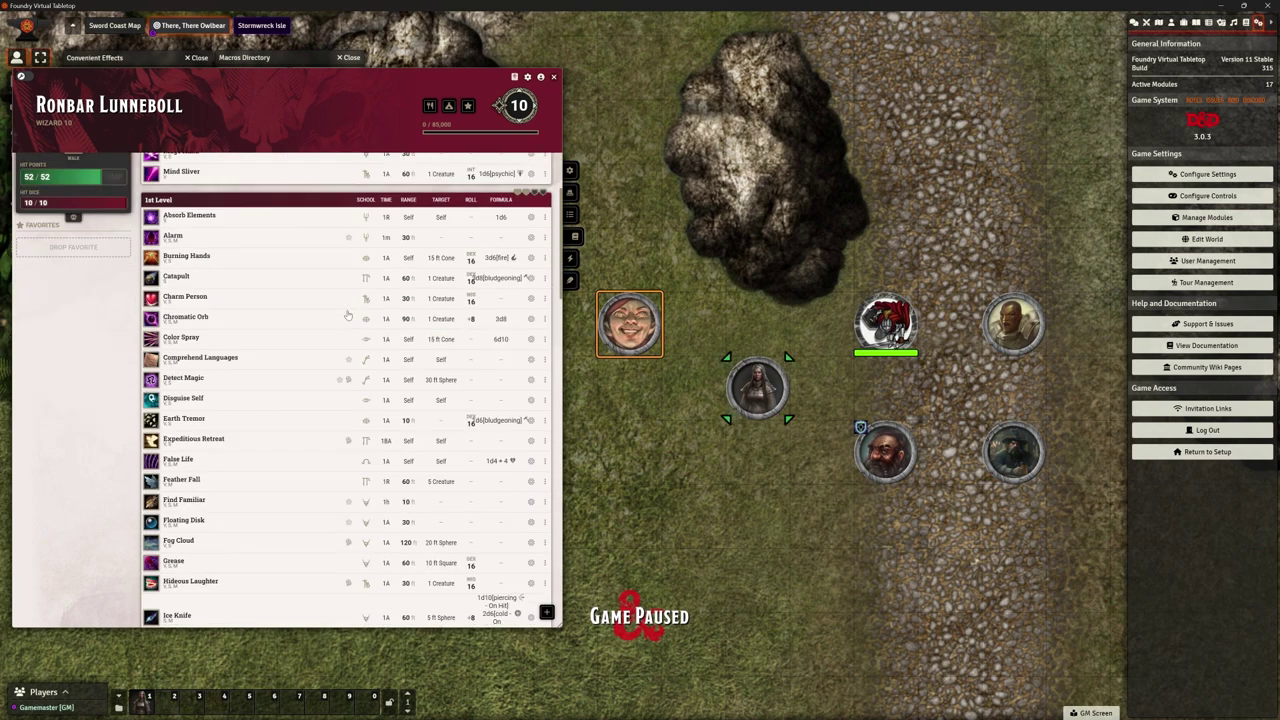
{"action": "left_click", "coordinate": [238, 213]}
{"action": "type", "text": "b"}
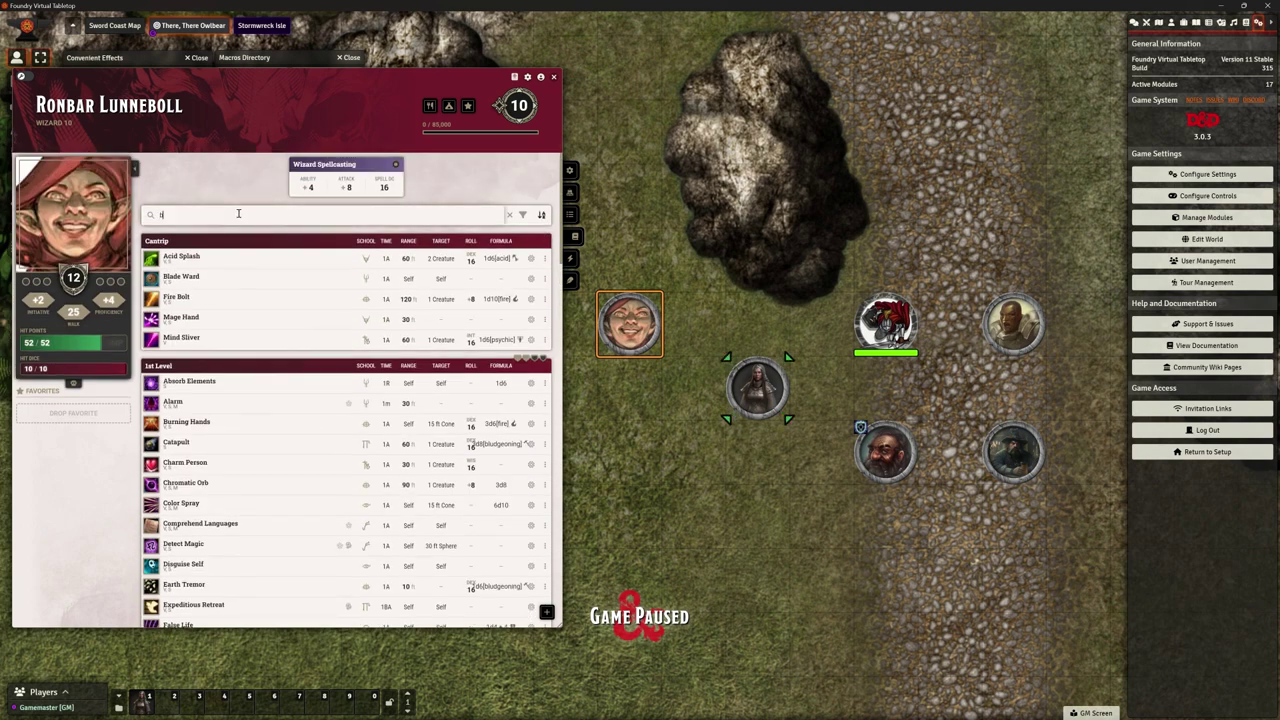
{"action": "type", "text": "lu"}
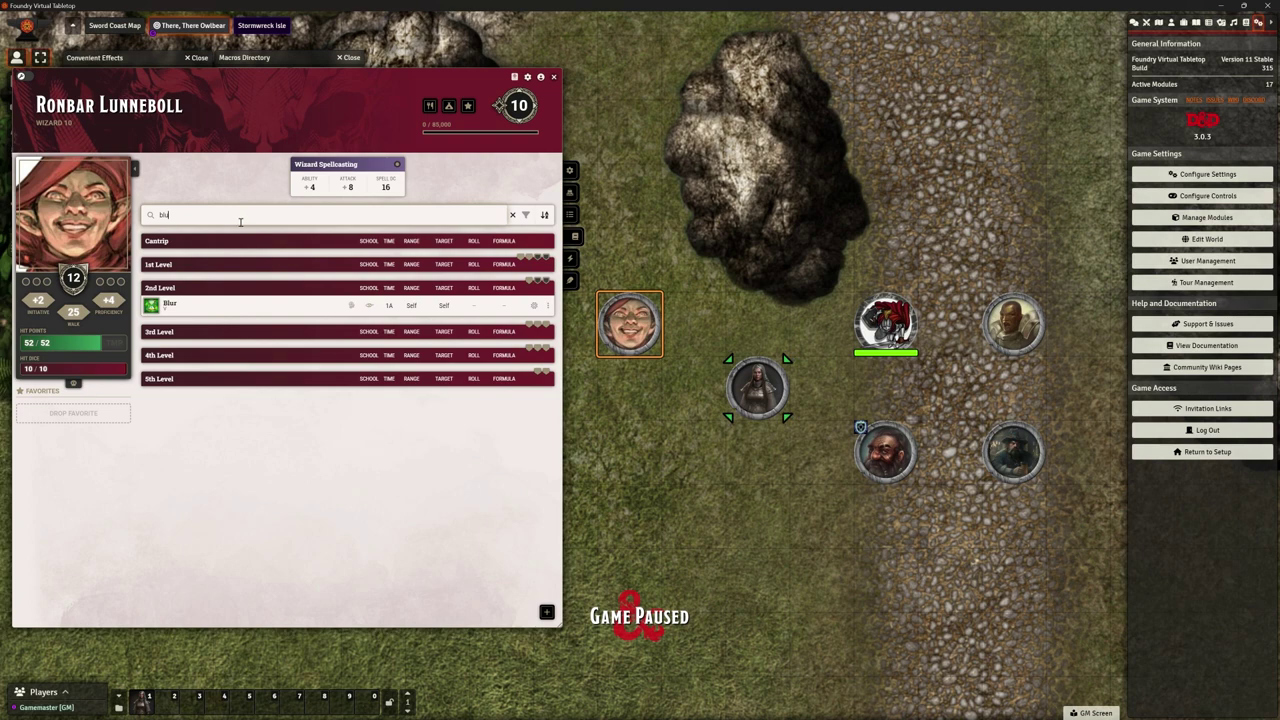
{"action": "left_click", "coordinate": [151, 304]}
{"action": "left_click_drag", "start_coordinate": [600, 327], "coordinate": [397, 286]}
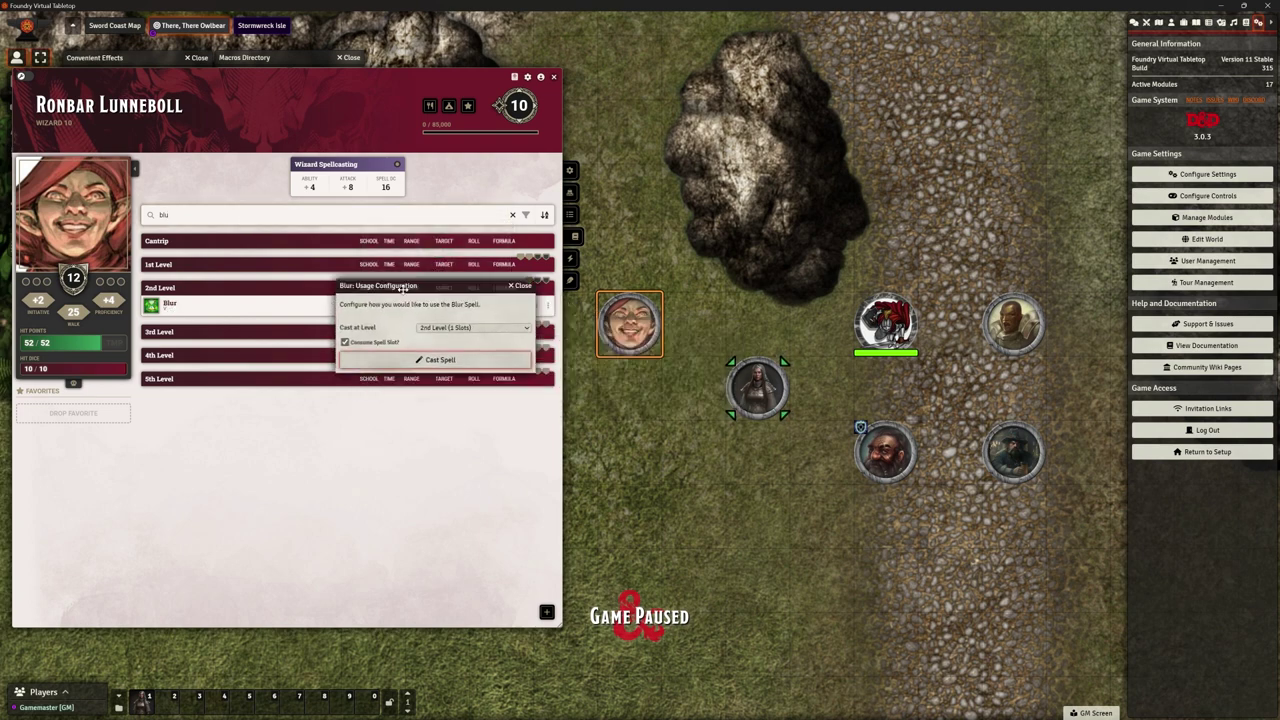
{"action": "left_click", "coordinate": [427, 366]}
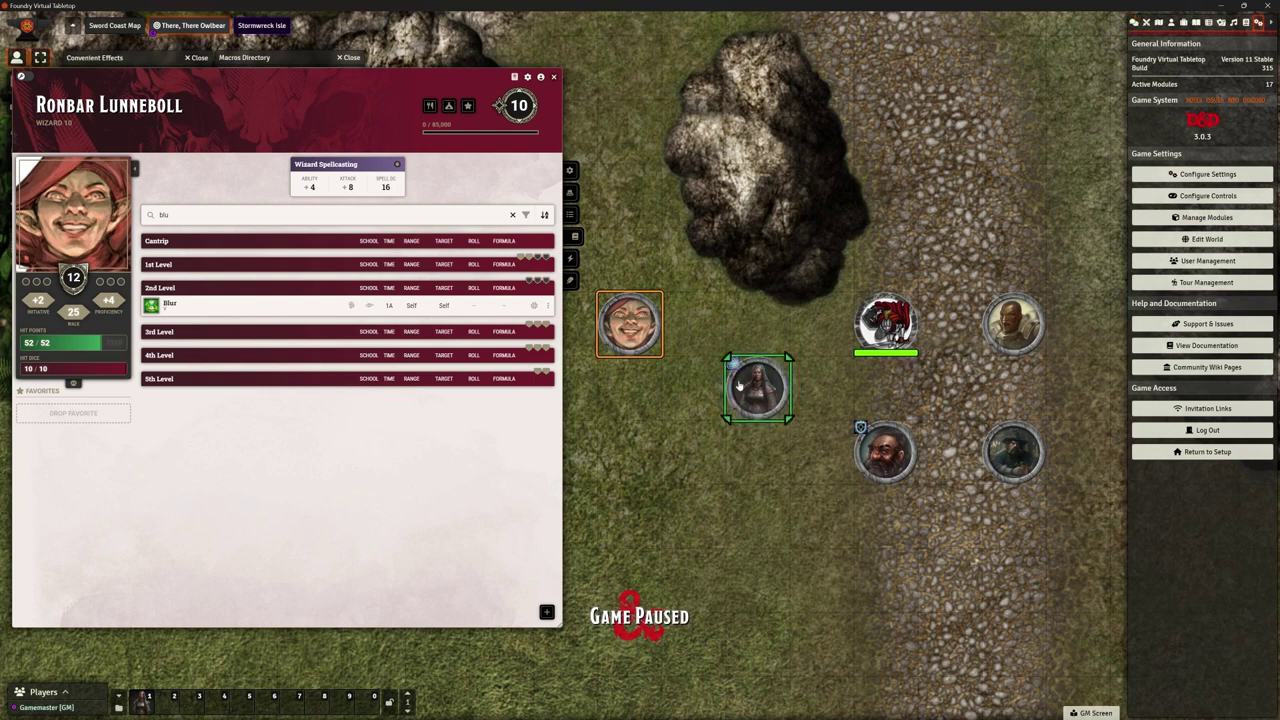
{"action": "left_click", "coordinate": [553, 77]}
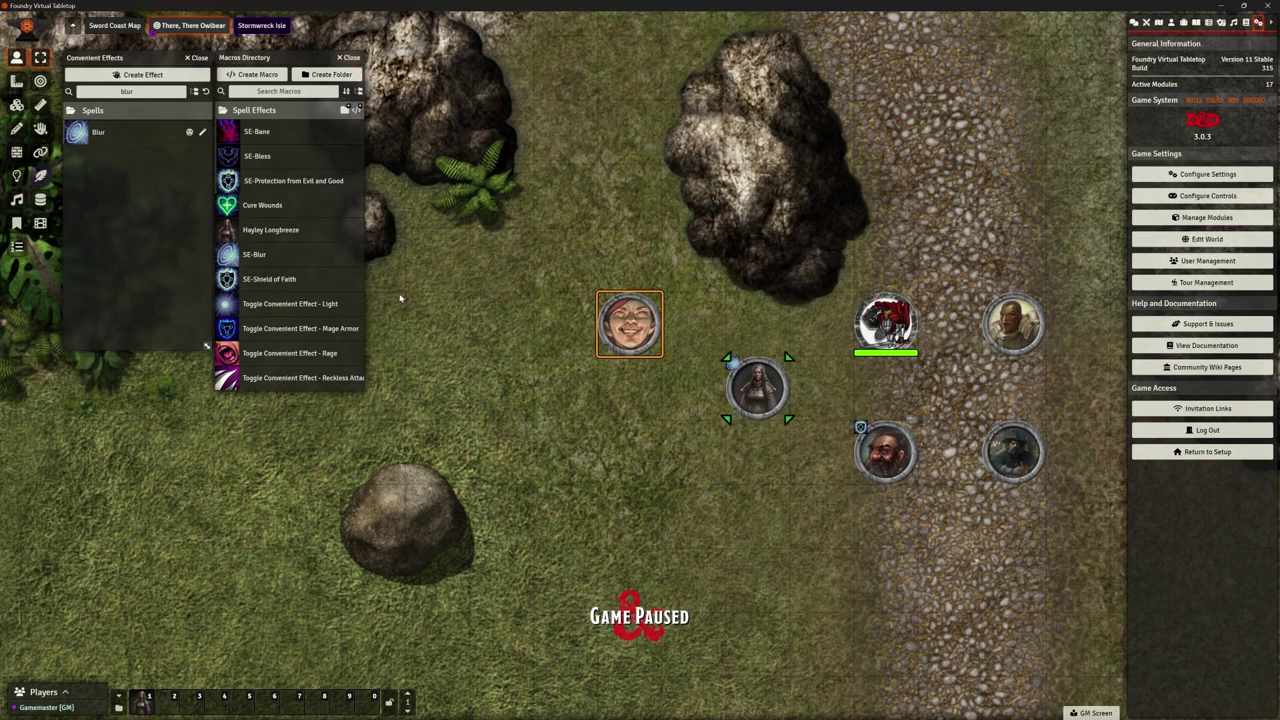
Turn the Guiding Bolt convenient effect into a macro on hotbar slot 6.
{"action": "left_click", "coordinate": [738, 392]}
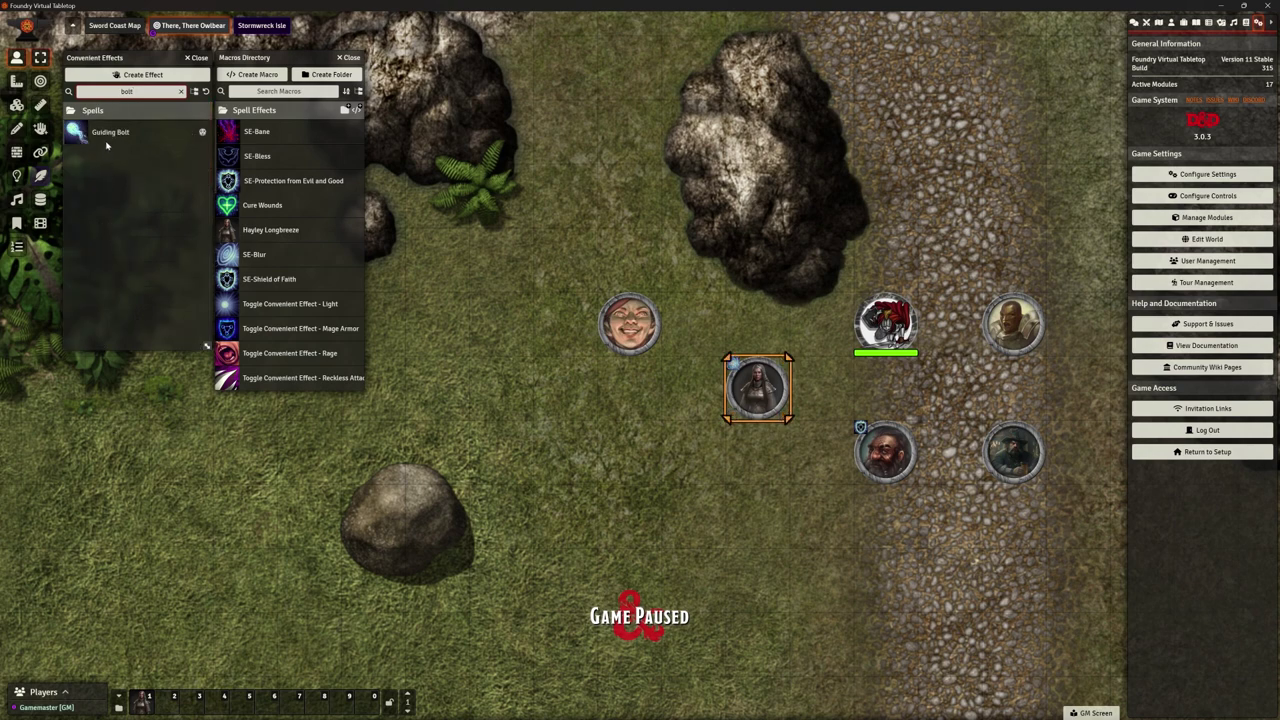
{"action": "left_click_drag", "start_coordinate": [108, 140], "coordinate": [268, 703]}
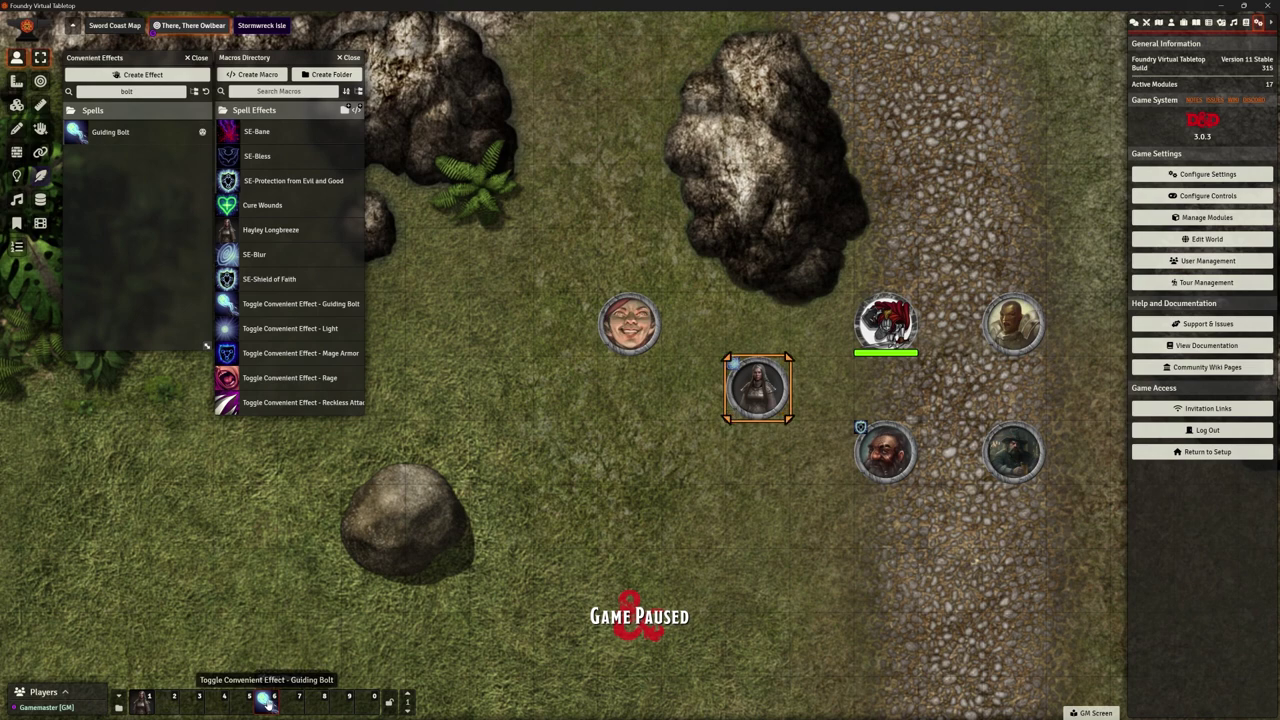
{"action": "right_click", "coordinate": [267, 700]}
{"action": "left_click", "coordinate": [283, 649]}
Rename the Guiding Bolt macro to SE-Guiding Bolt, save it, and remove it from the hotbar.
{"action": "left_click_drag", "start_coordinate": [620, 281], "coordinate": [516, 285]}
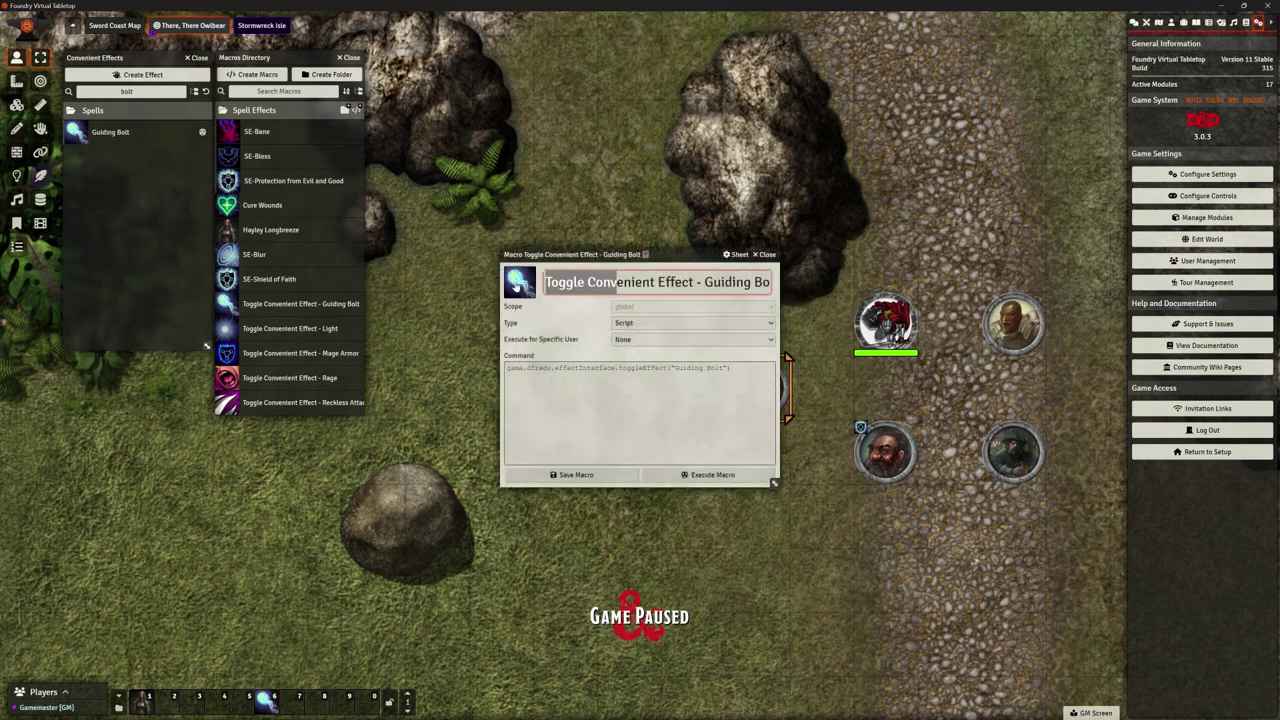
{"action": "type", "text": "SE"}
{"action": "key", "text": "Delete"}
{"action": "key", "text": "Delete"}
{"action": "key", "text": "Delete"}
{"action": "key", "text": "Delete"}
{"action": "key", "text": "Delete"}
{"action": "key", "text": "Delete"}
{"action": "key", "text": "Delete"}
{"action": "key", "text": "Delete"}
{"action": "key", "text": "Delete"}
{"action": "key", "text": "Delete"}
{"action": "key", "text": "Delete"}
{"action": "key", "text": "Delete"}
{"action": "key", "text": "Delete"}
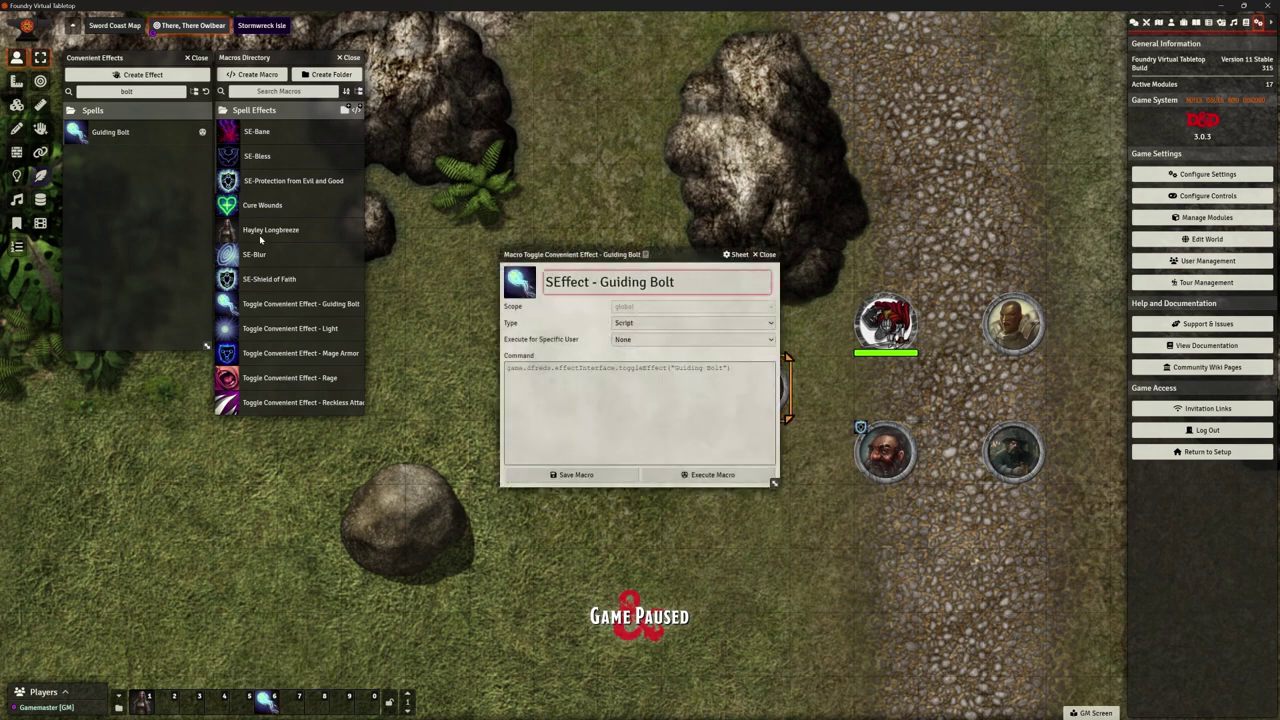
{"action": "key", "text": "Delete"}
{"action": "key", "text": "Right"}
{"action": "key", "text": "Delete"}
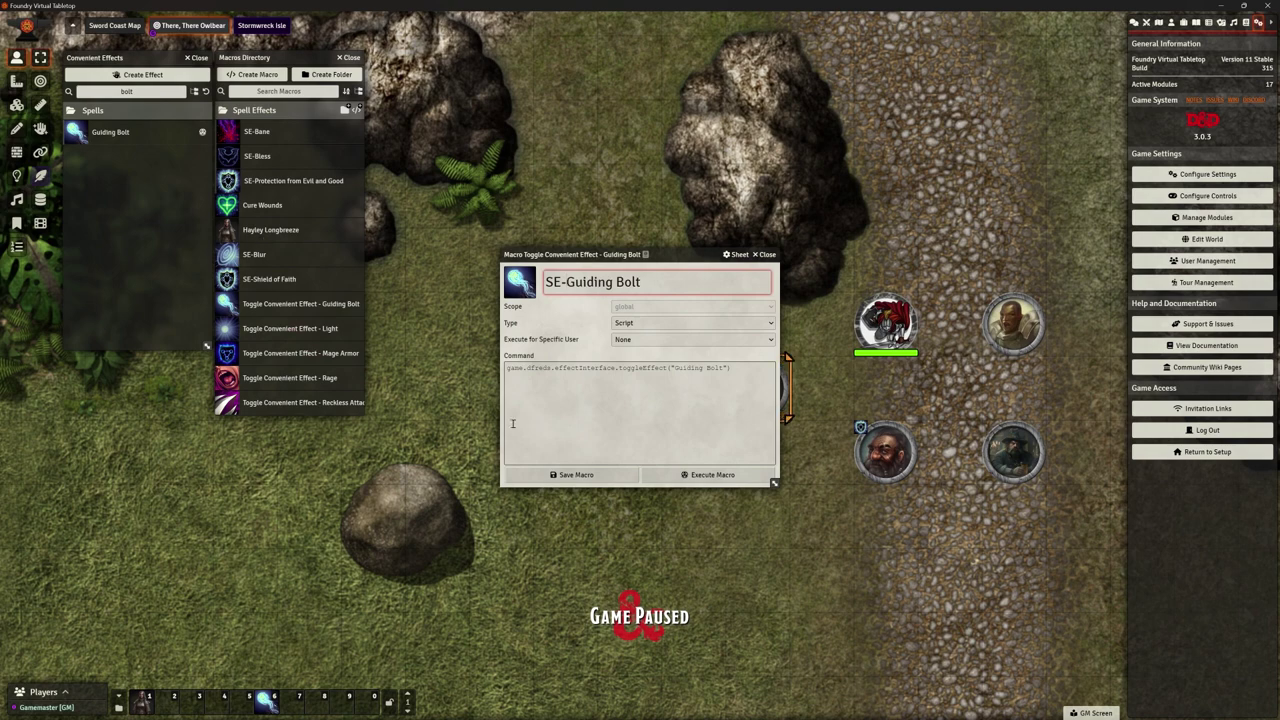
{"action": "left_click", "coordinate": [572, 475]}
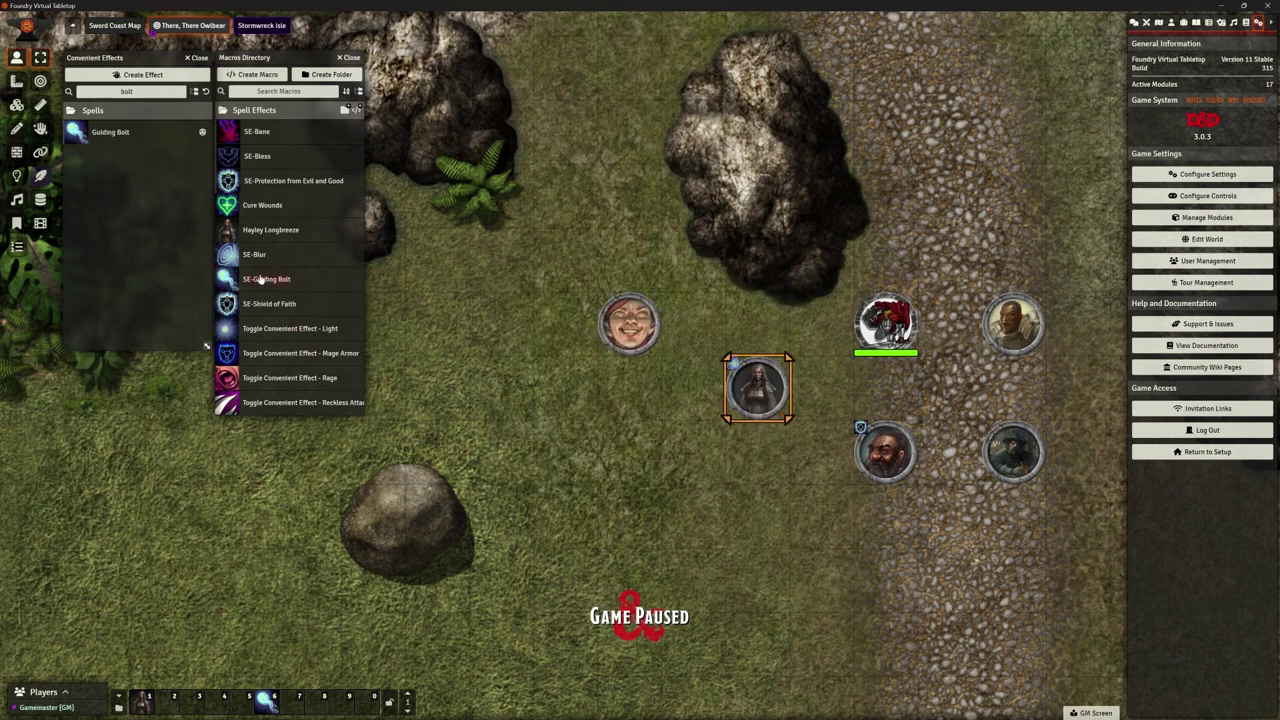
{"action": "left_click_drag", "start_coordinate": [264, 695], "coordinate": [582, 396]}
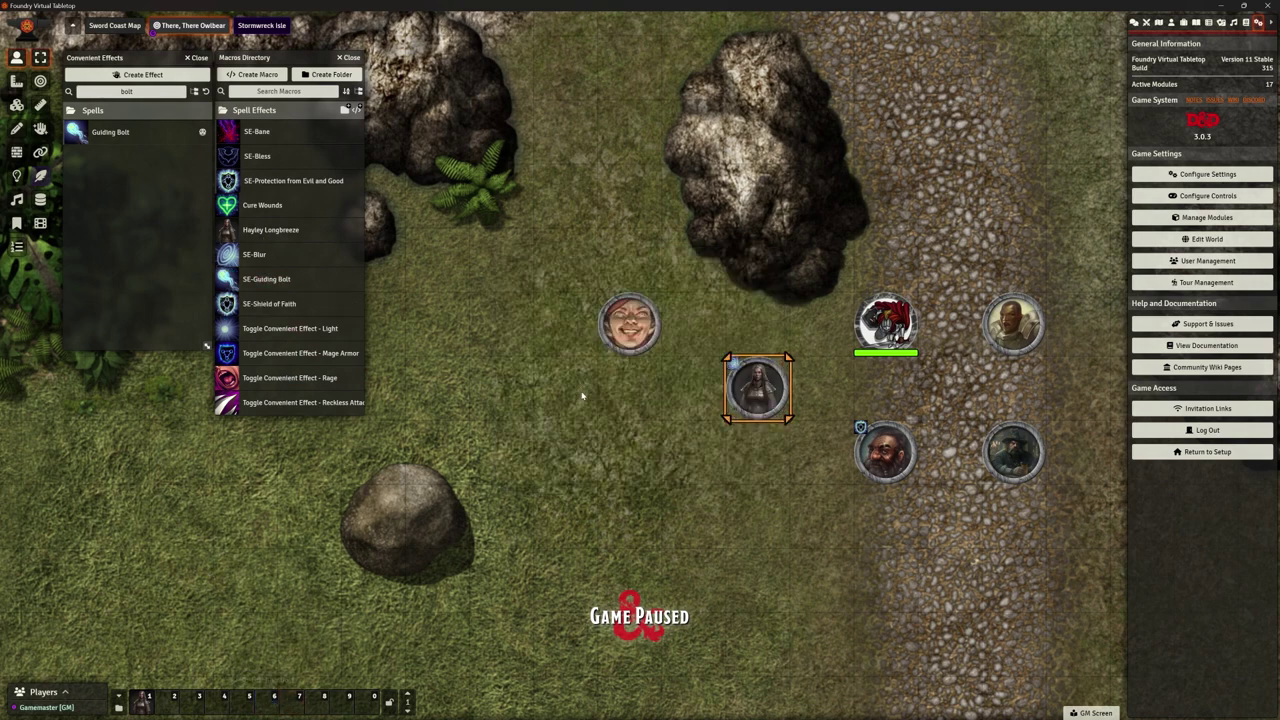
Set All Players ownership to Observer on both the SE-Blur and SE-Guiding Bolt macros.
{"action": "right_click", "coordinate": [258, 256]}
{"action": "left_click", "coordinate": [265, 320]}
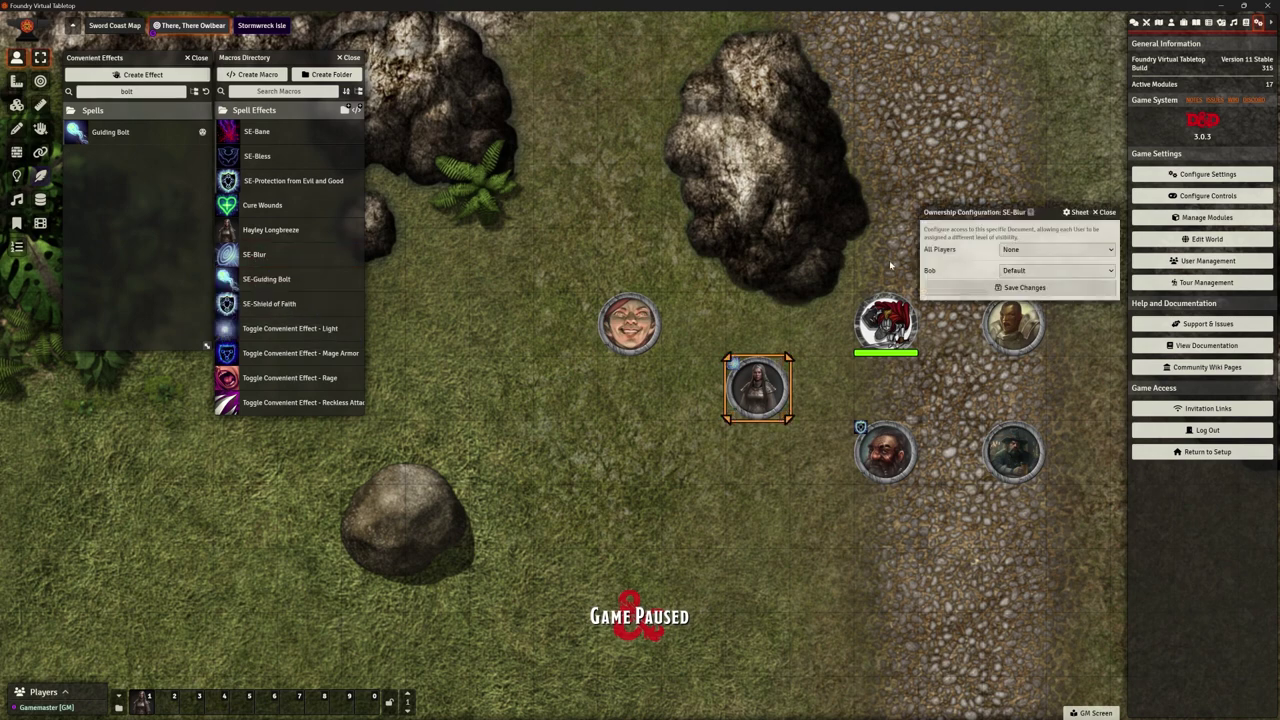
{"action": "left_click", "coordinate": [1020, 250]}
{"action": "left_click", "coordinate": [1030, 270]}
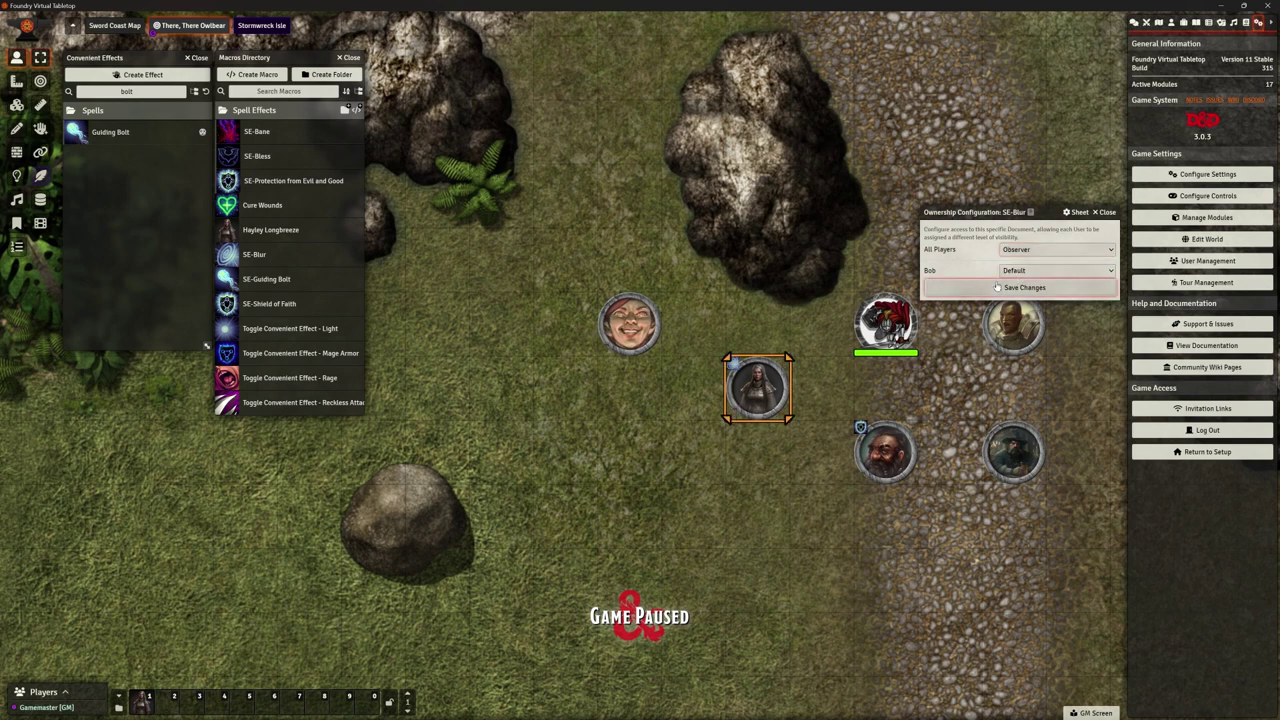
{"action": "left_click", "coordinate": [1024, 287]}
{"action": "right_click", "coordinate": [266, 280]}
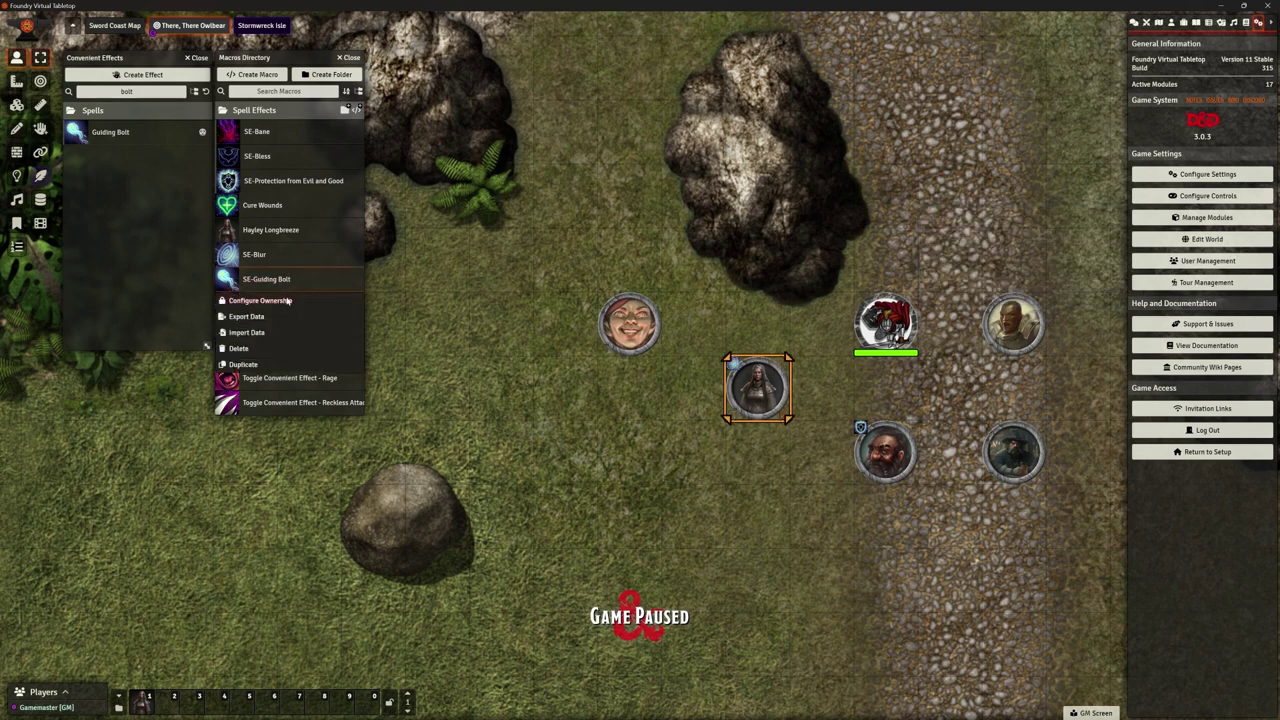
{"action": "left_click", "coordinate": [262, 301]}
{"action": "left_click", "coordinate": [1055, 274]}
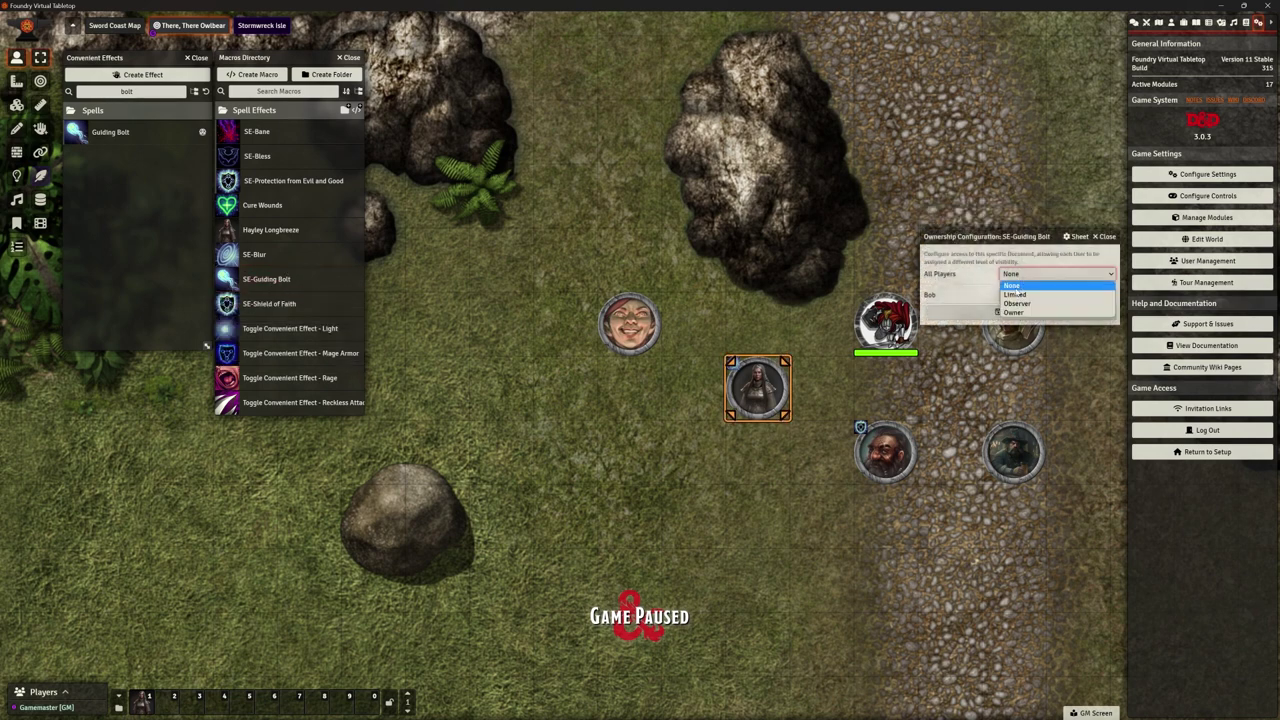
{"action": "left_click", "coordinate": [1030, 298]}
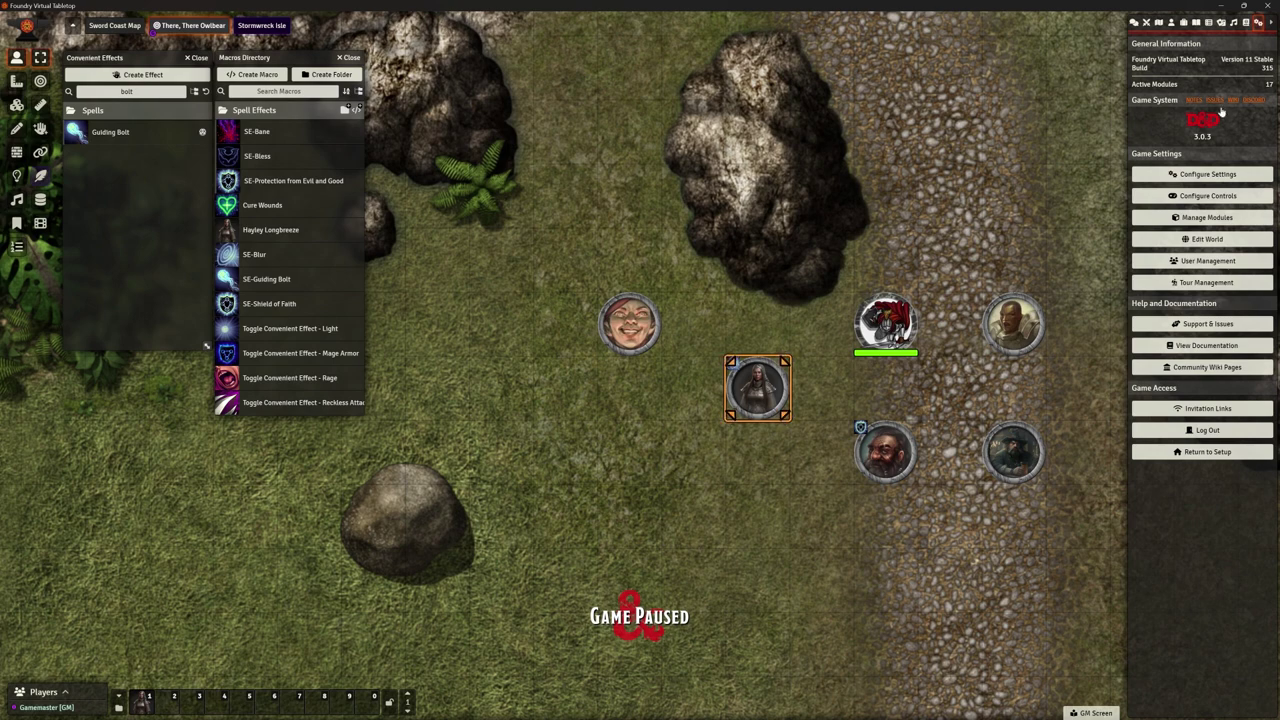
{"action": "left_click", "coordinate": [1220, 174]}
Search the recognition menu for 'bolt' and link SE-Guiding Bolt to the Range > Guiding Bolt animation.
{"action": "left_click", "coordinate": [752, 243]}
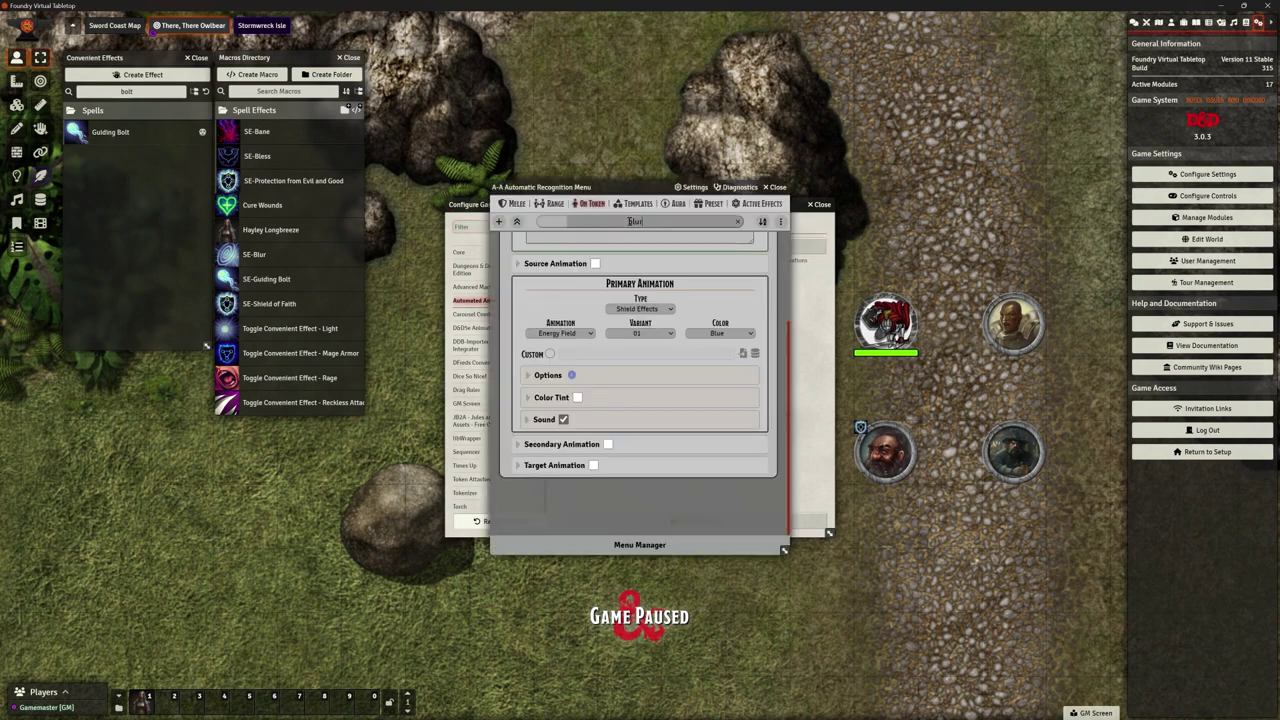
{"action": "type", "text": "bolt"}
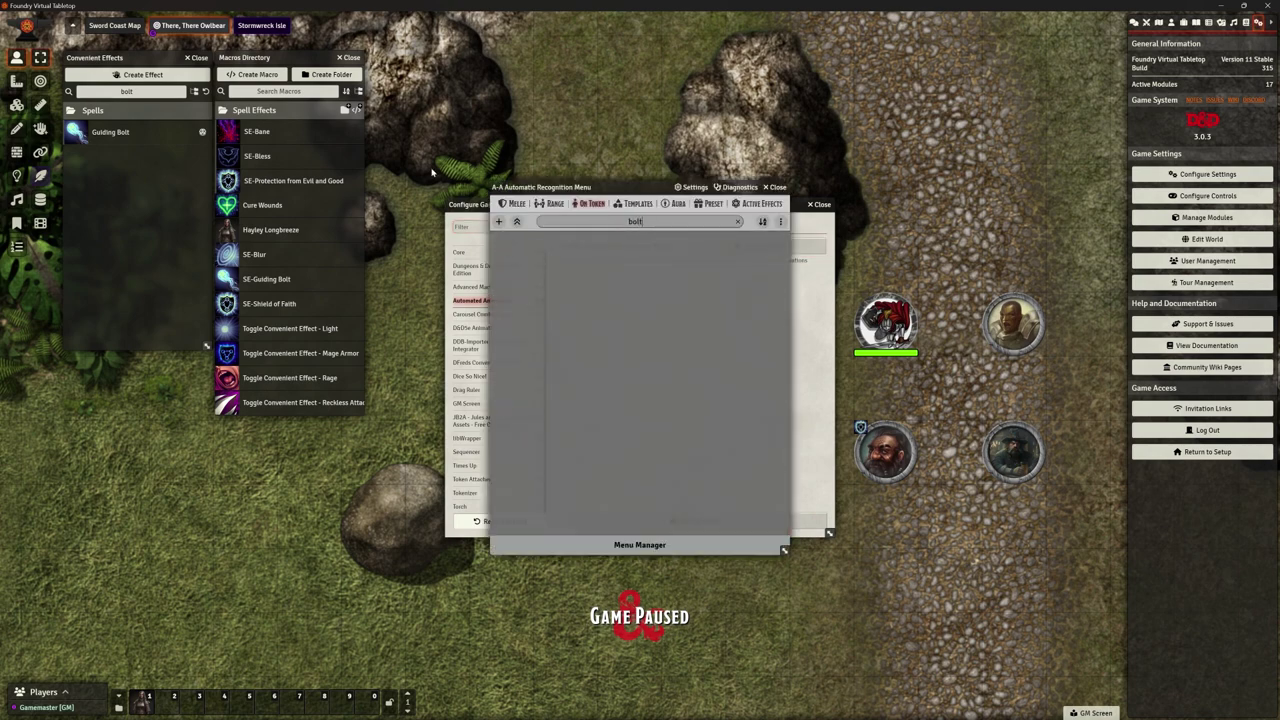
{"action": "left_click", "coordinate": [553, 204]}
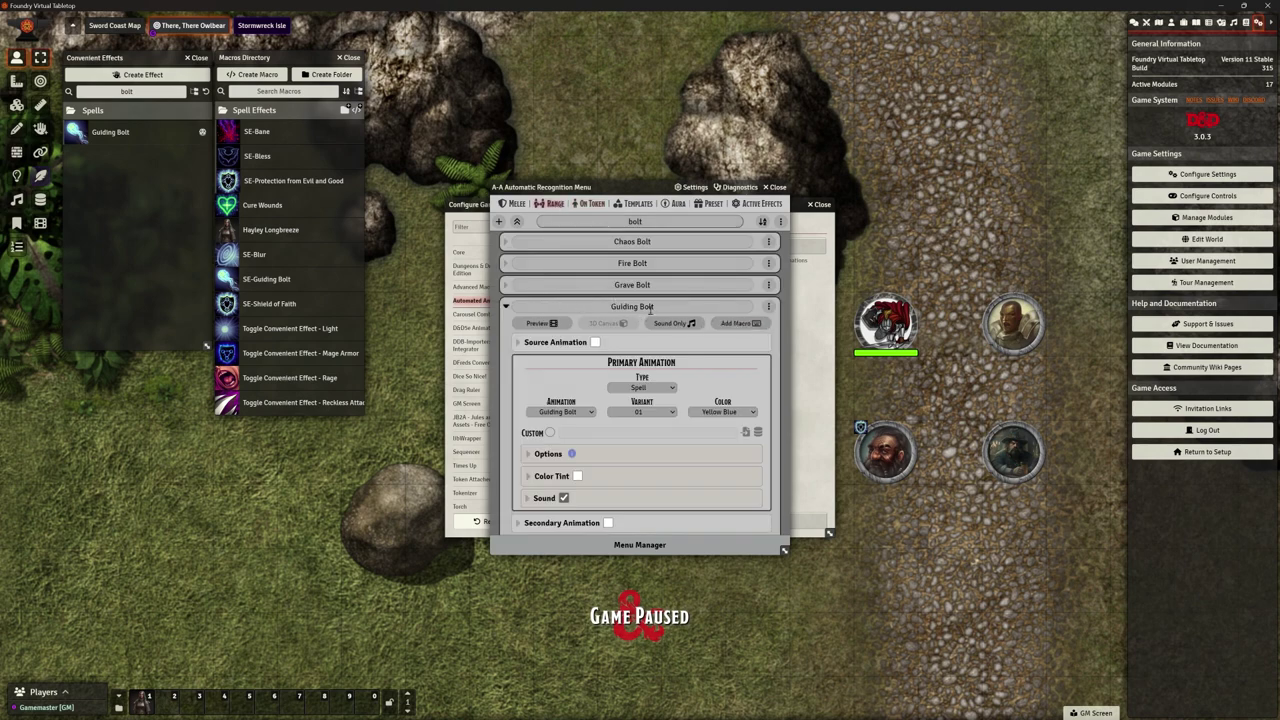
{"action": "left_click", "coordinate": [540, 323]}
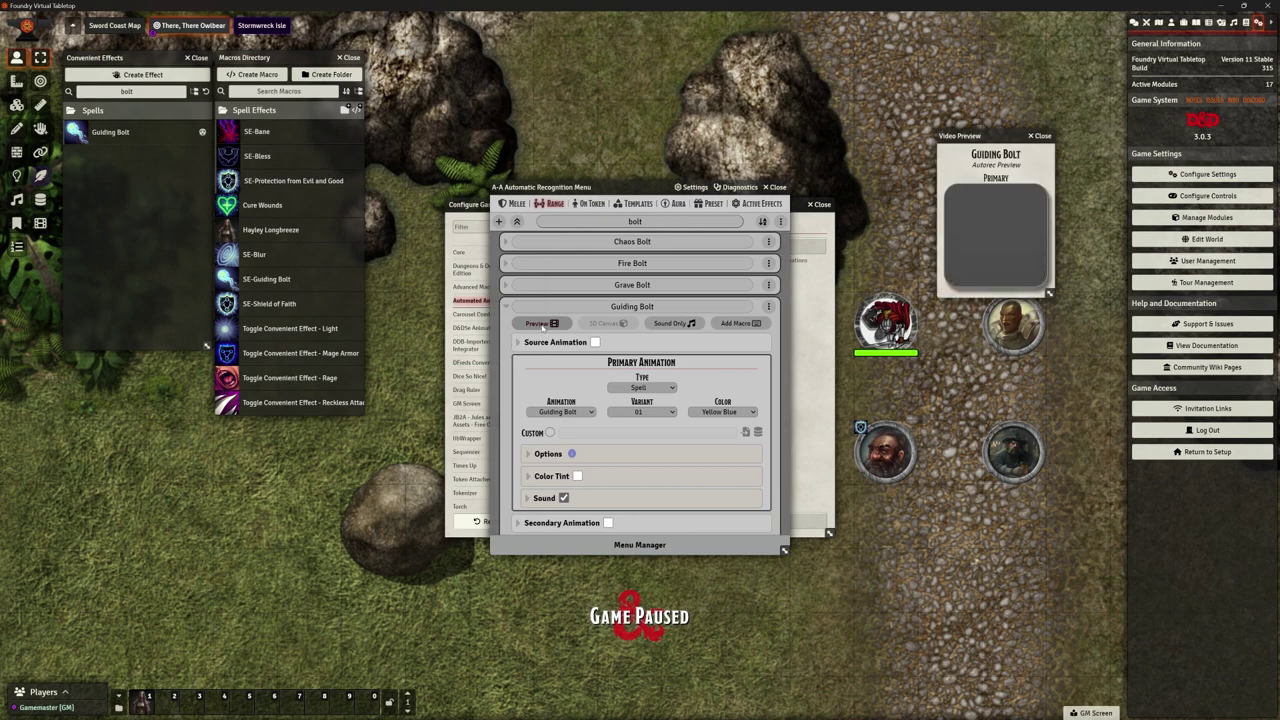
{"action": "left_click", "coordinate": [731, 324]}
{"action": "left_click", "coordinate": [556, 387]}
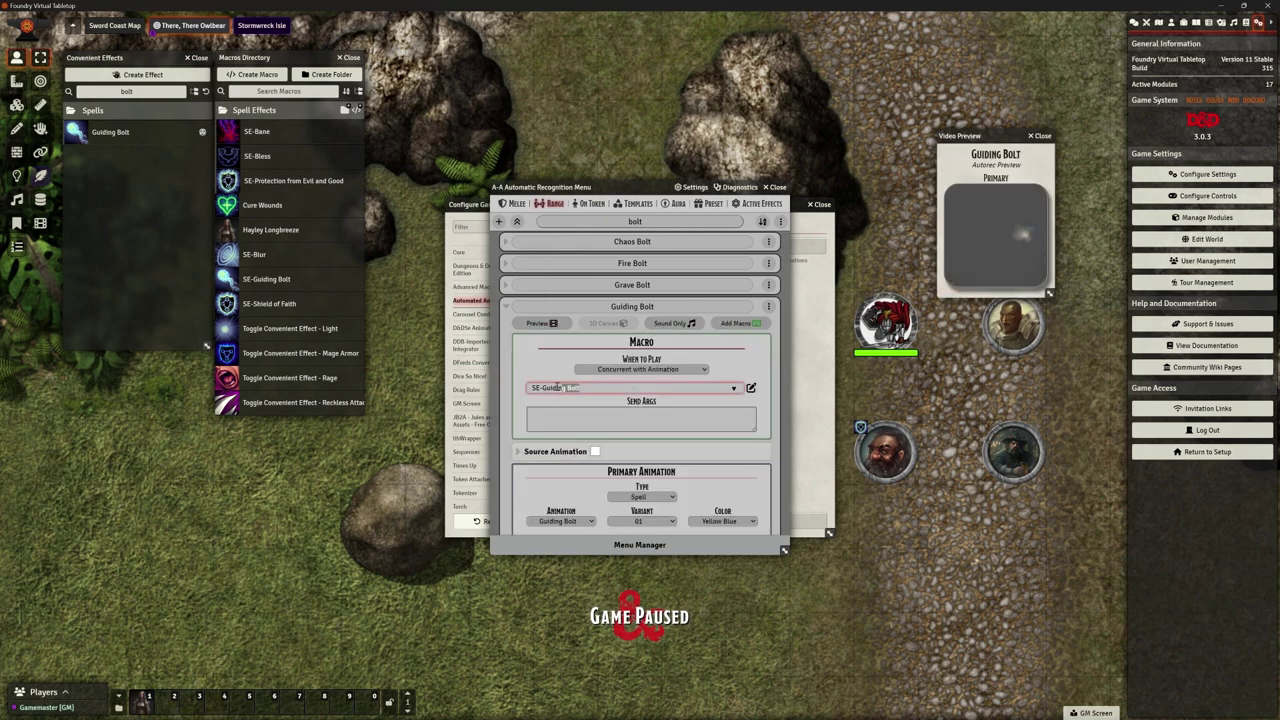
{"action": "left_click_drag", "start_coordinate": [556, 387], "coordinate": [530, 387]}
{"action": "key", "text": "BackSpace"}
{"action": "left_click", "coordinate": [733, 388]}
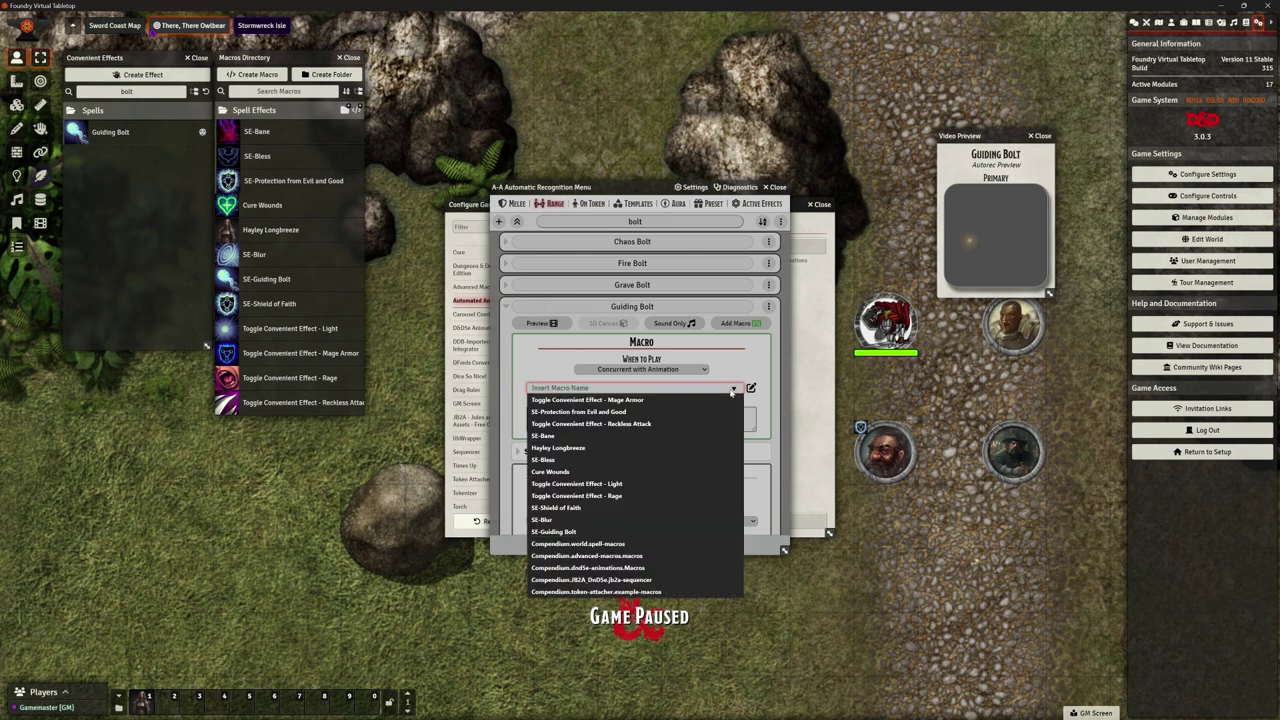
{"action": "left_click", "coordinate": [556, 531]}
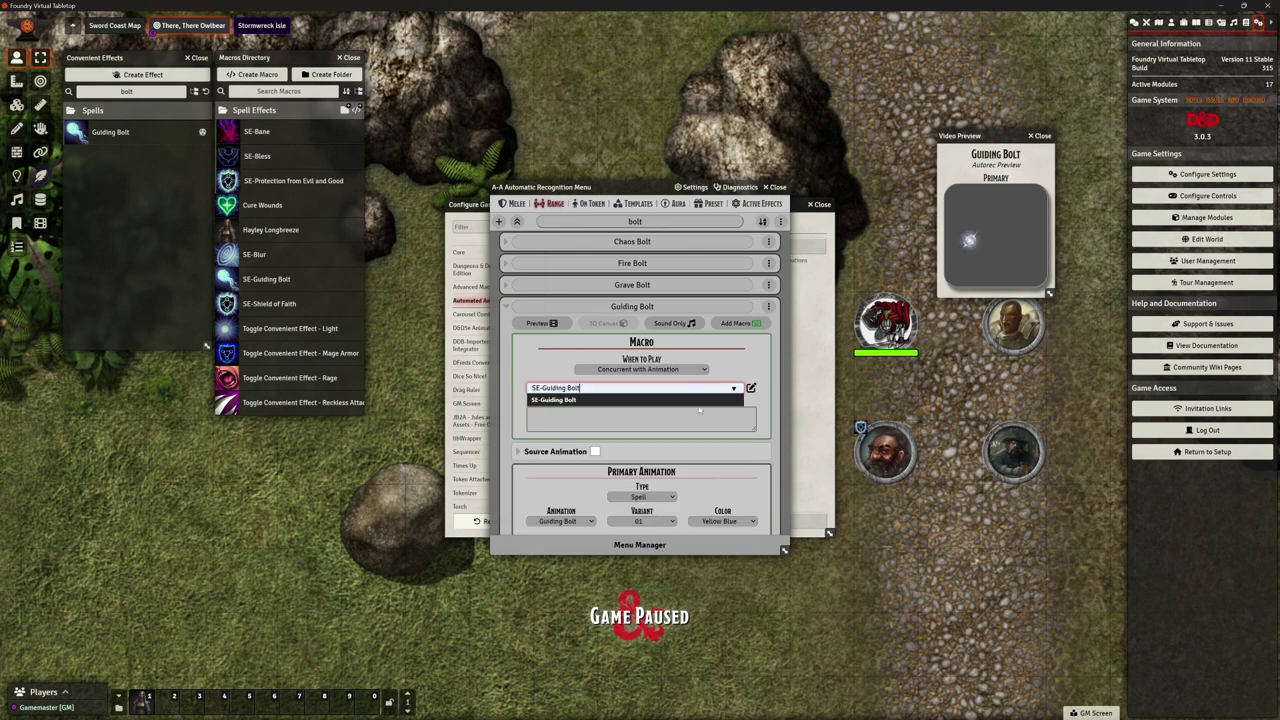
{"action": "left_click", "coordinate": [544, 361]}
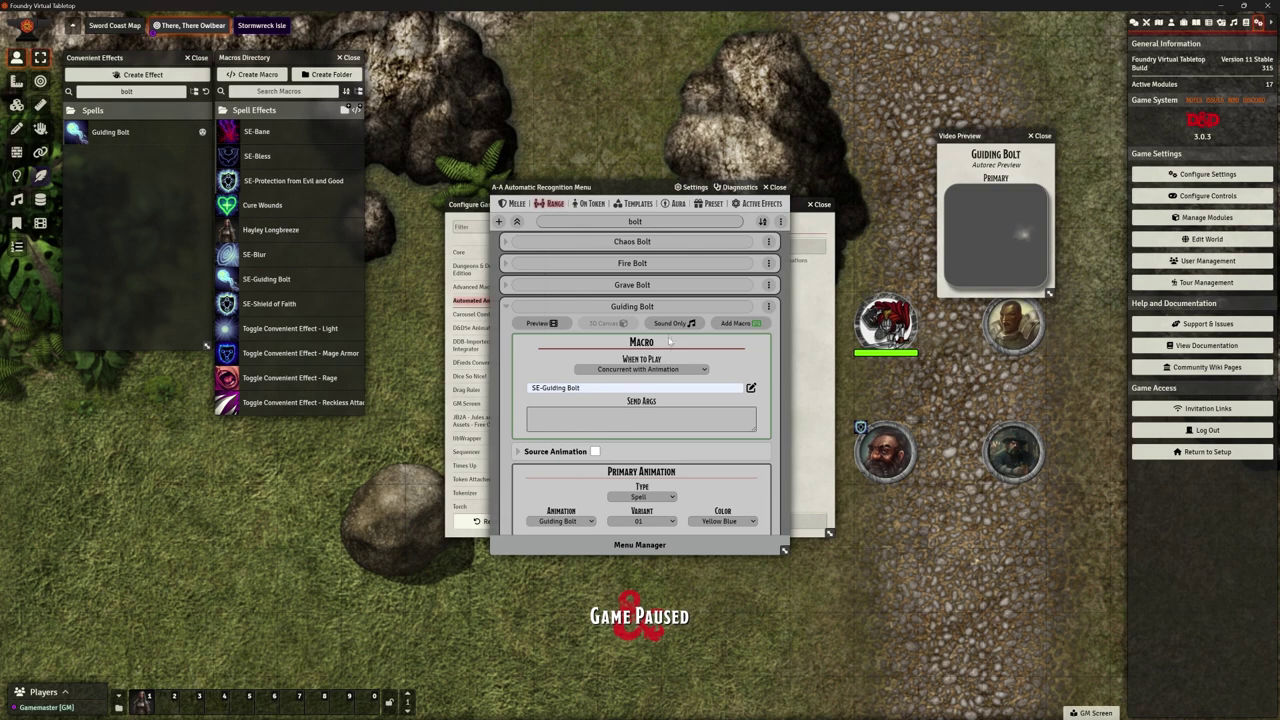
Review the Guiding Bolt primary animation options, then close the recognition menu and game settings.
{"action": "left_click_drag", "start_coordinate": [785, 553], "coordinate": [958, 706]}
{"action": "left_click", "coordinate": [550, 565]}
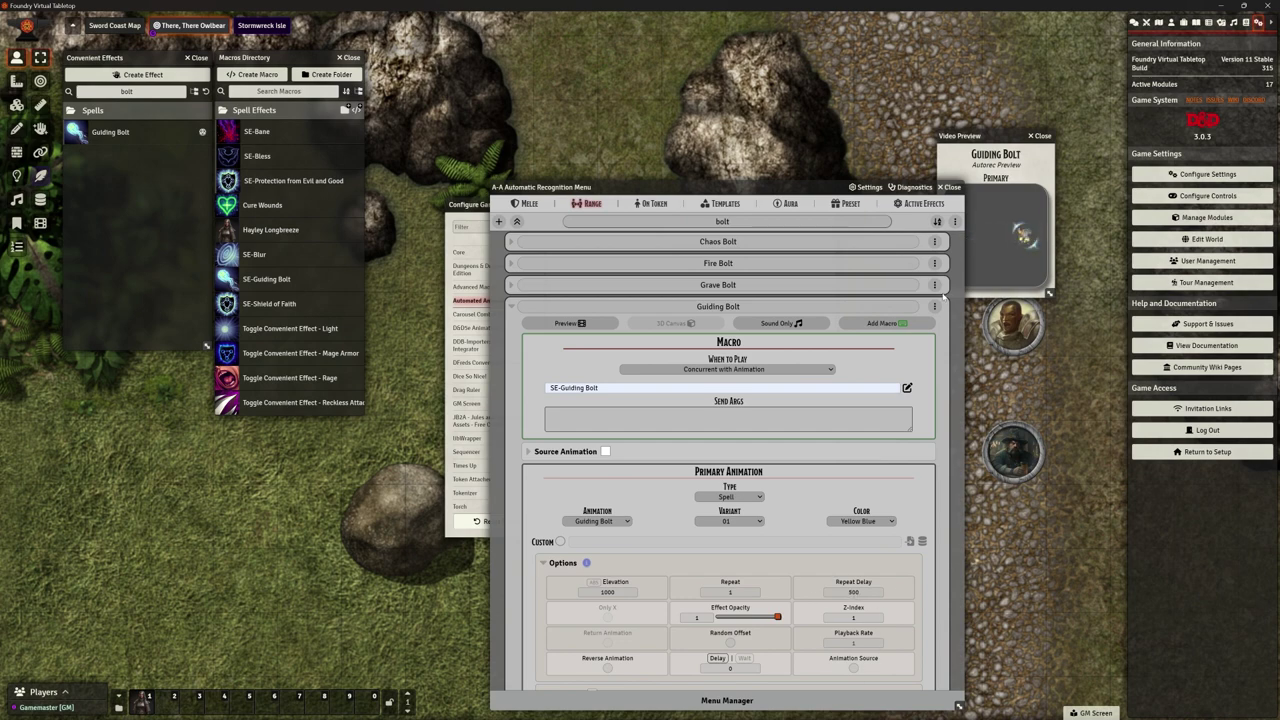
{"action": "left_click", "coordinate": [953, 189]}
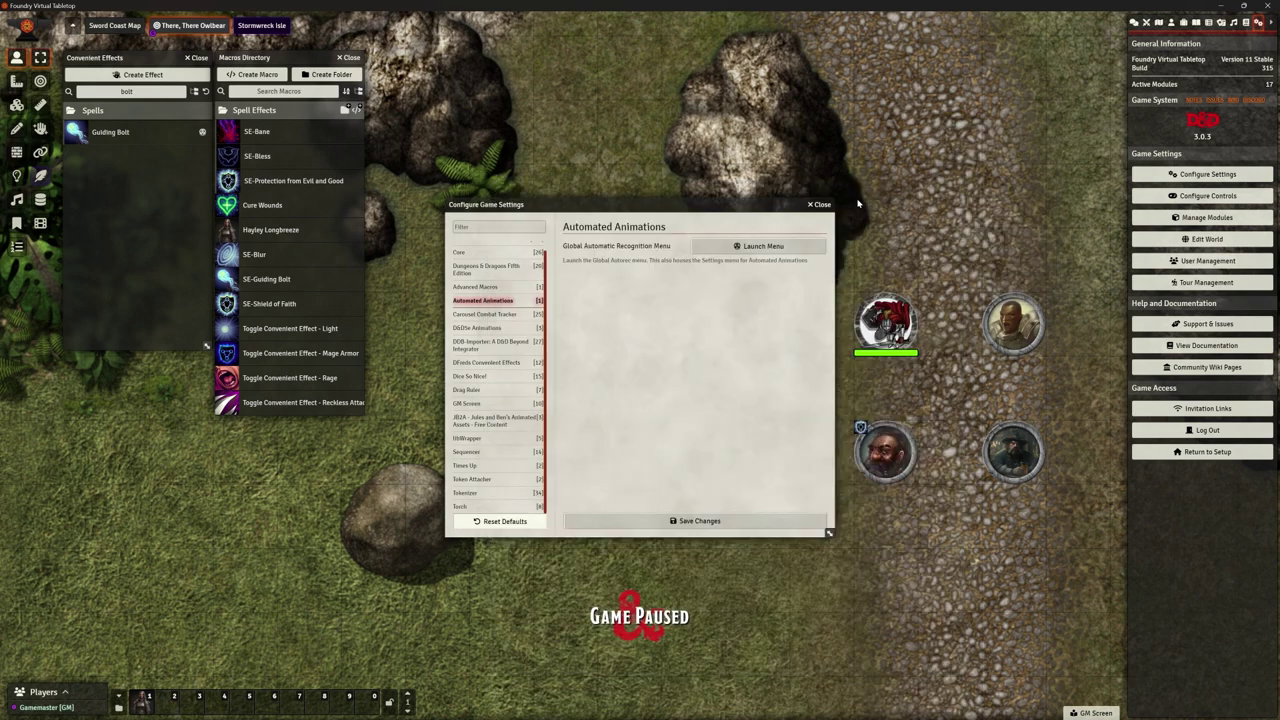
{"action": "left_click", "coordinate": [830, 206]}
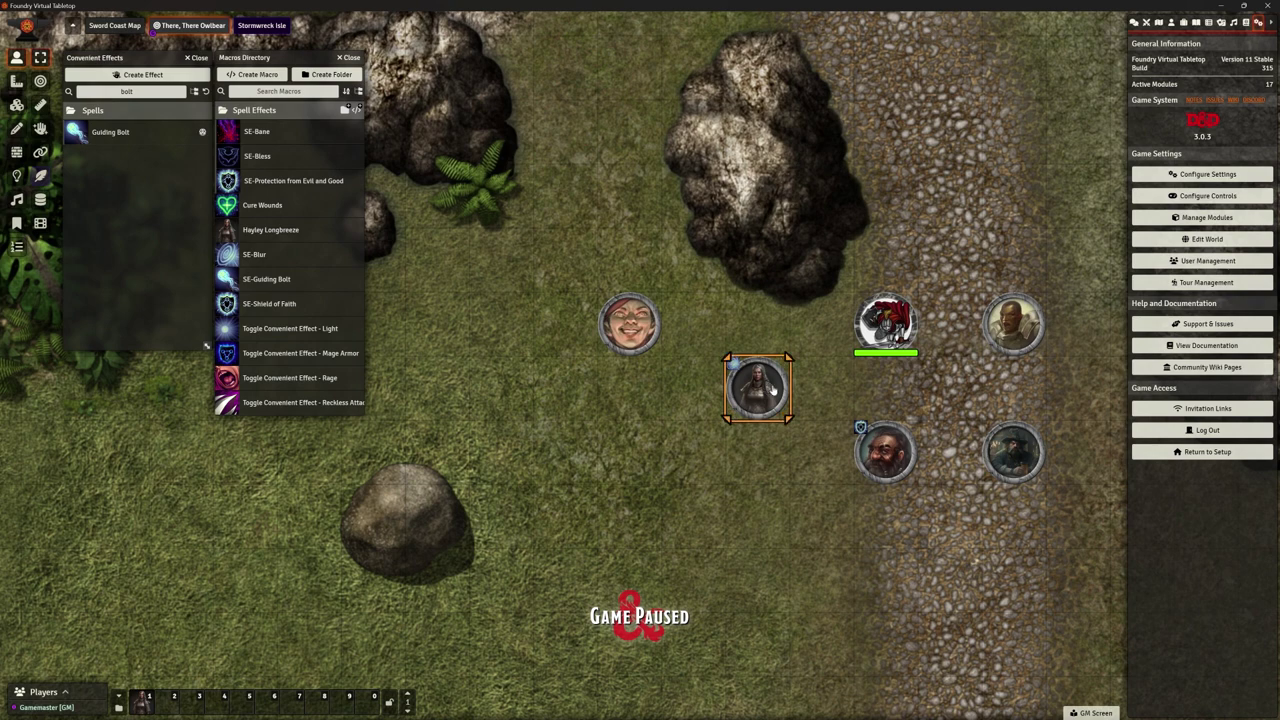
Cast Guiding Bolt from Hayley Longbreeze's character sheet.
{"action": "left_click", "coordinate": [885, 322]}
{"action": "double_click", "coordinate": [885, 322]}
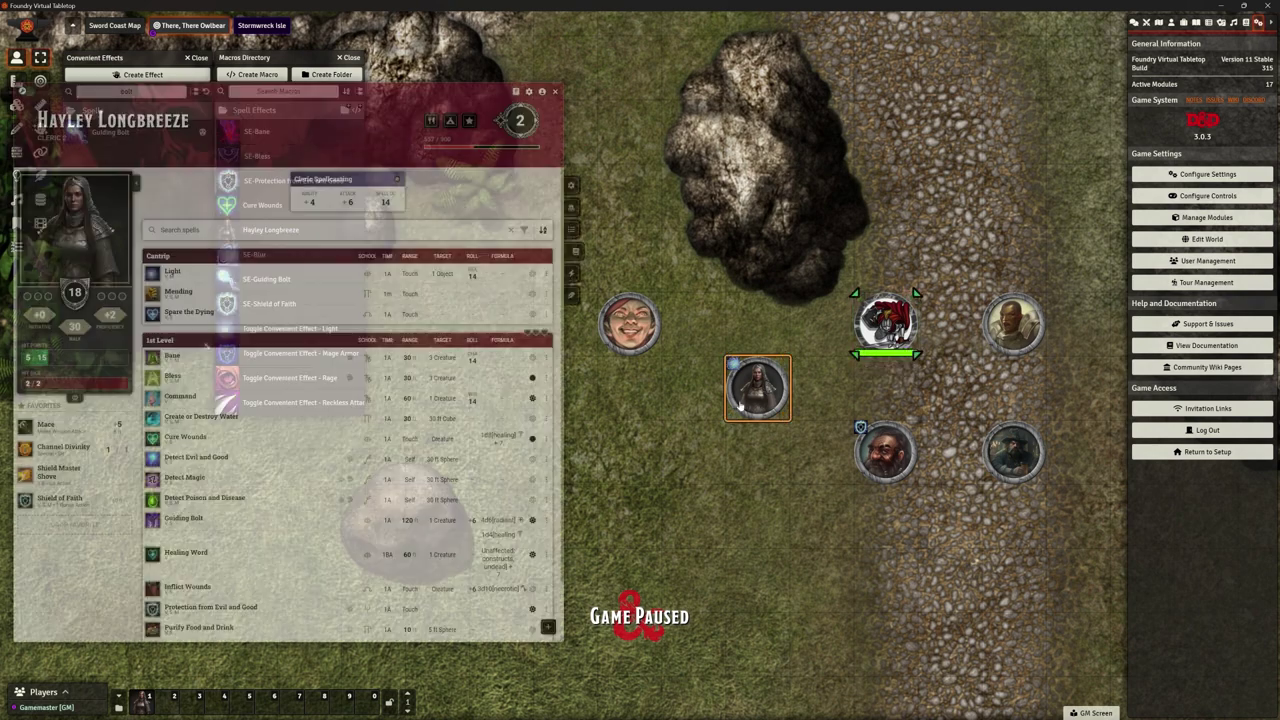
{"action": "scroll", "coordinate": [328, 395], "scroll_direction": "down", "scroll_amount": 1}
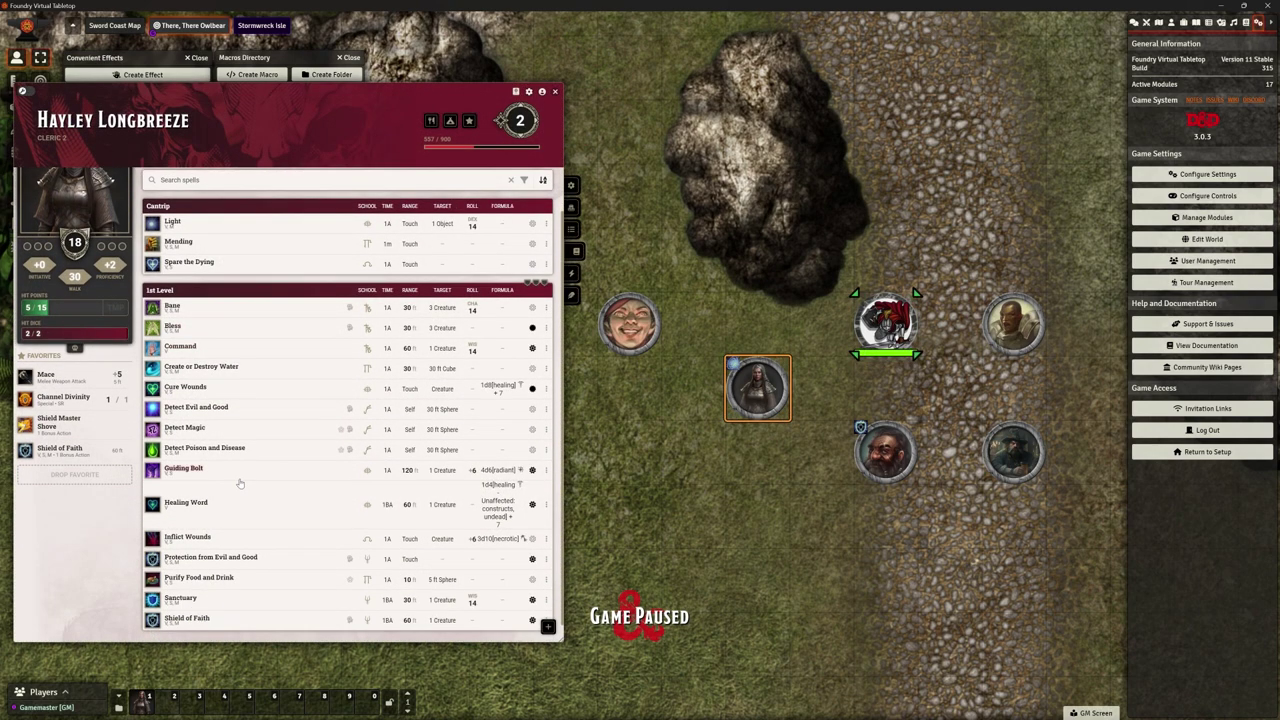
{"action": "left_click", "coordinate": [185, 469]}
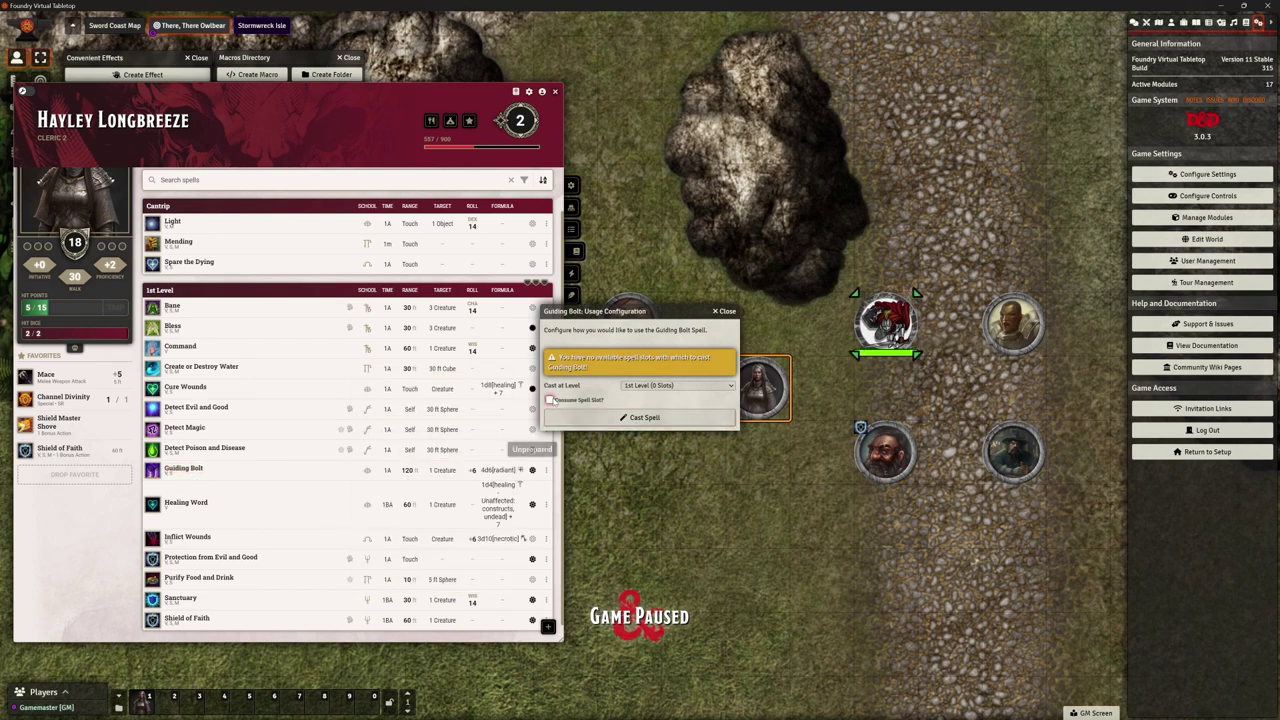
{"action": "left_click", "coordinate": [628, 418]}
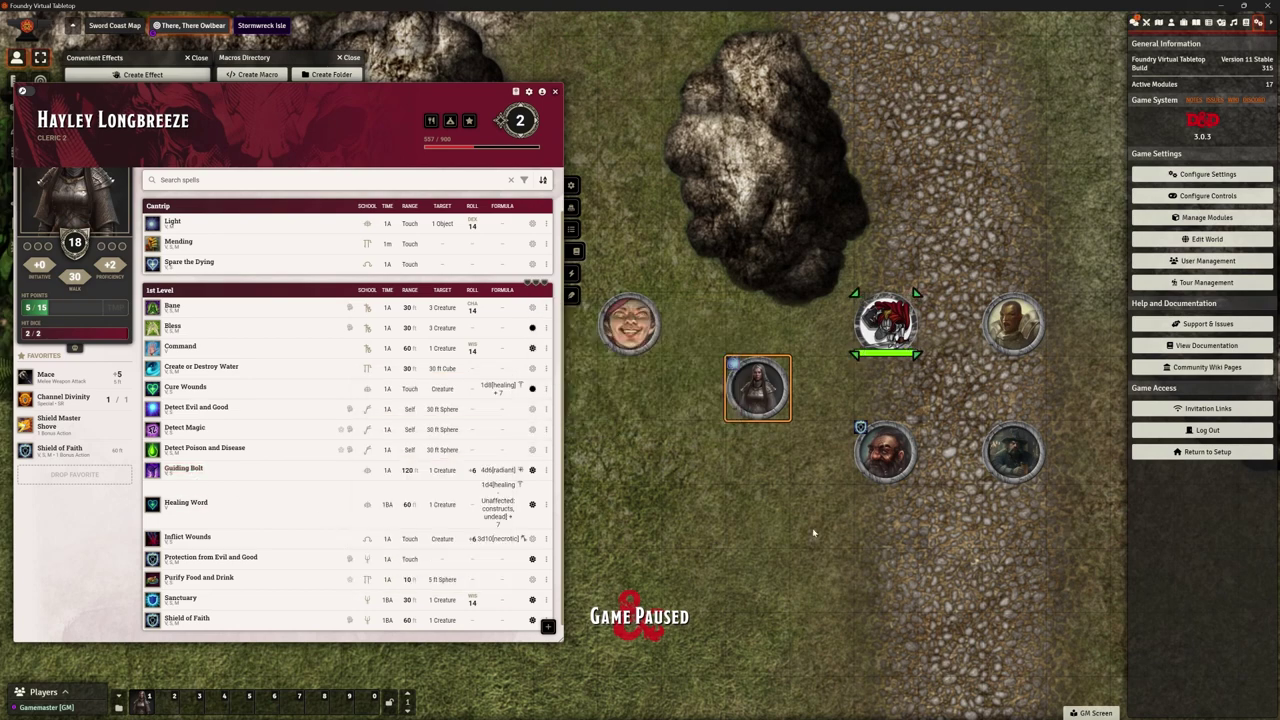
Roll the Guiding Bolt attack normally from the chat card, hitting Randal with a 10.
{"action": "left_click", "coordinate": [1134, 21]}
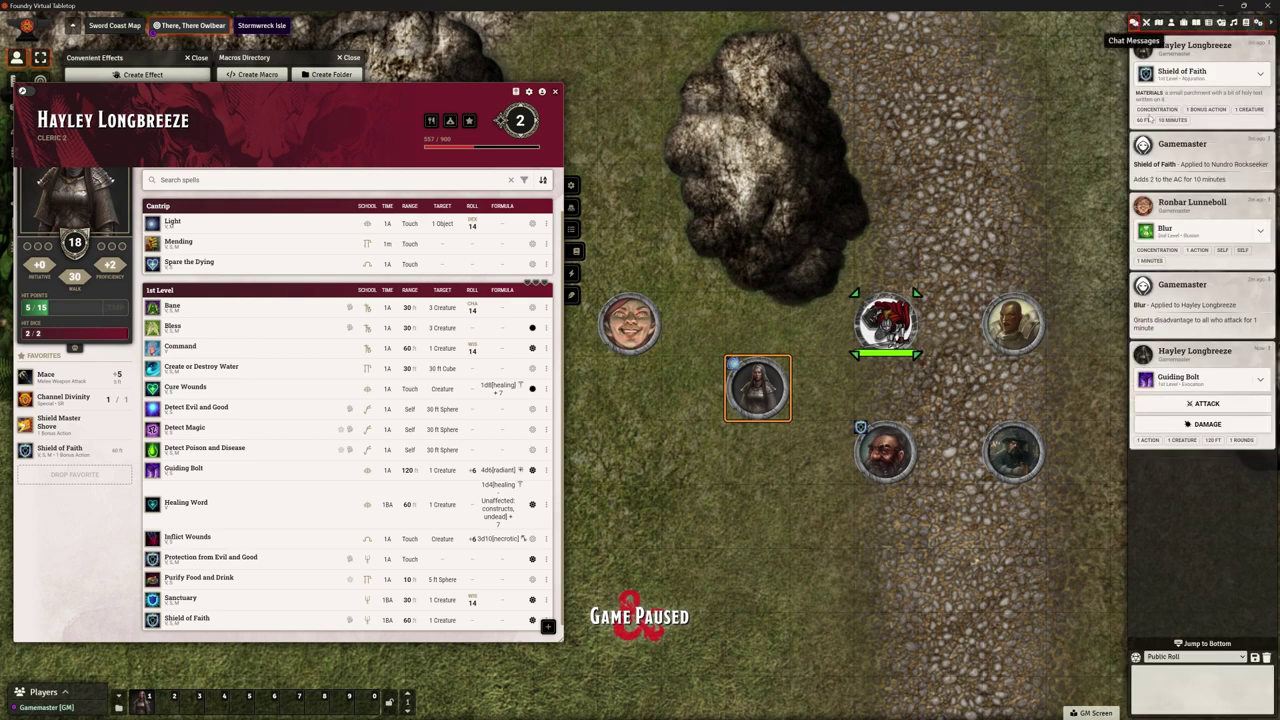
{"action": "left_click", "coordinate": [1196, 406]}
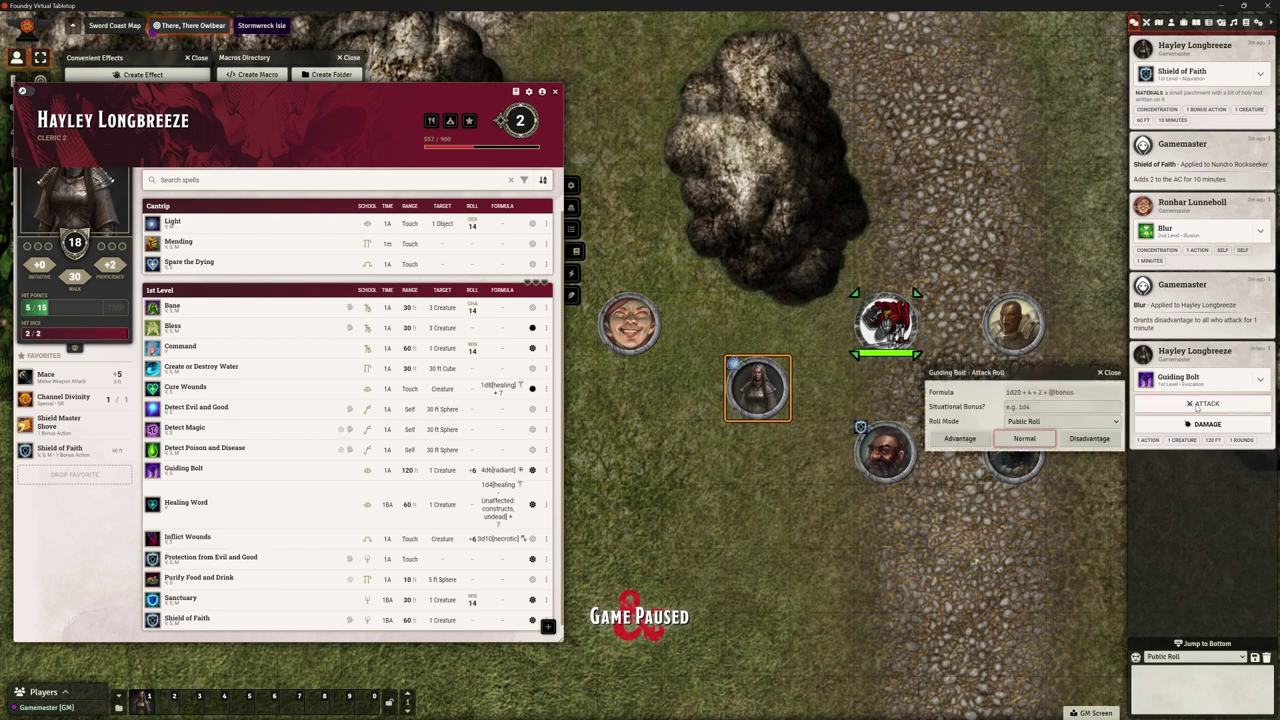
{"action": "left_click", "coordinate": [1024, 439]}
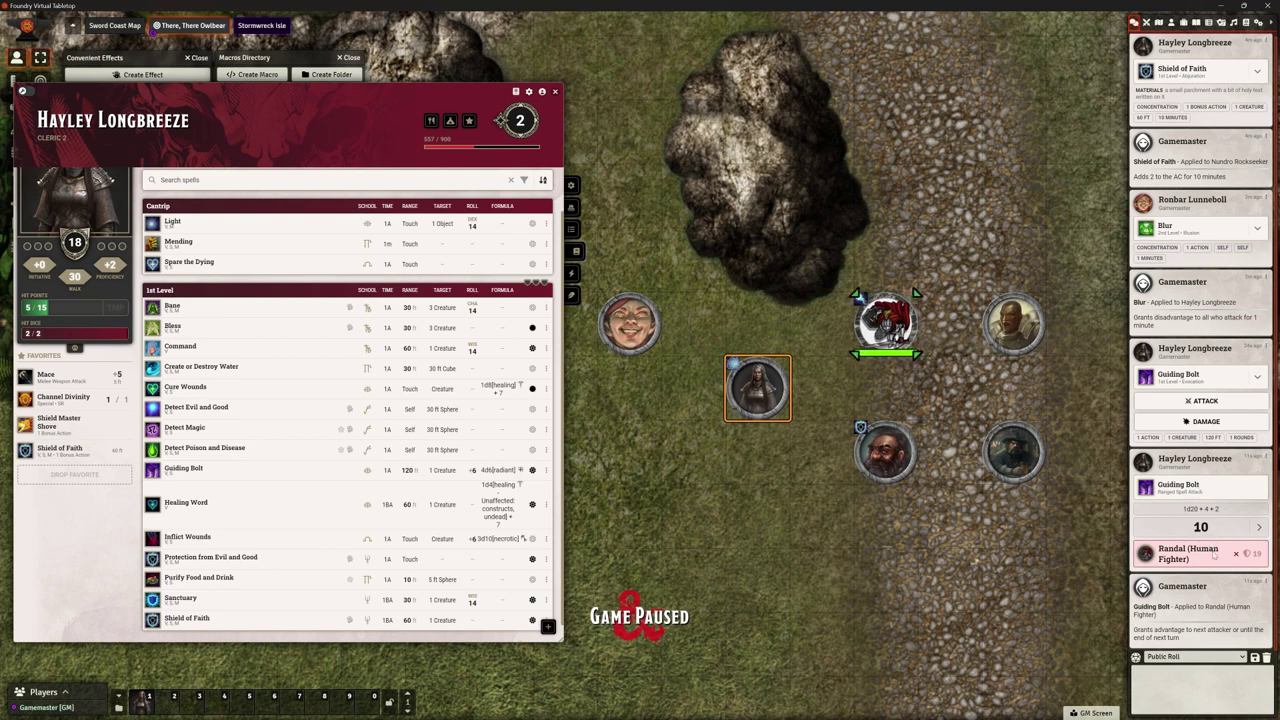
{"action": "mouse_move", "coordinate": [1195, 554]}
Execute the SE-Guiding Bolt macro to remove the Guiding Bolt effect from Randal.
{"action": "left_click", "coordinate": [556, 92]}
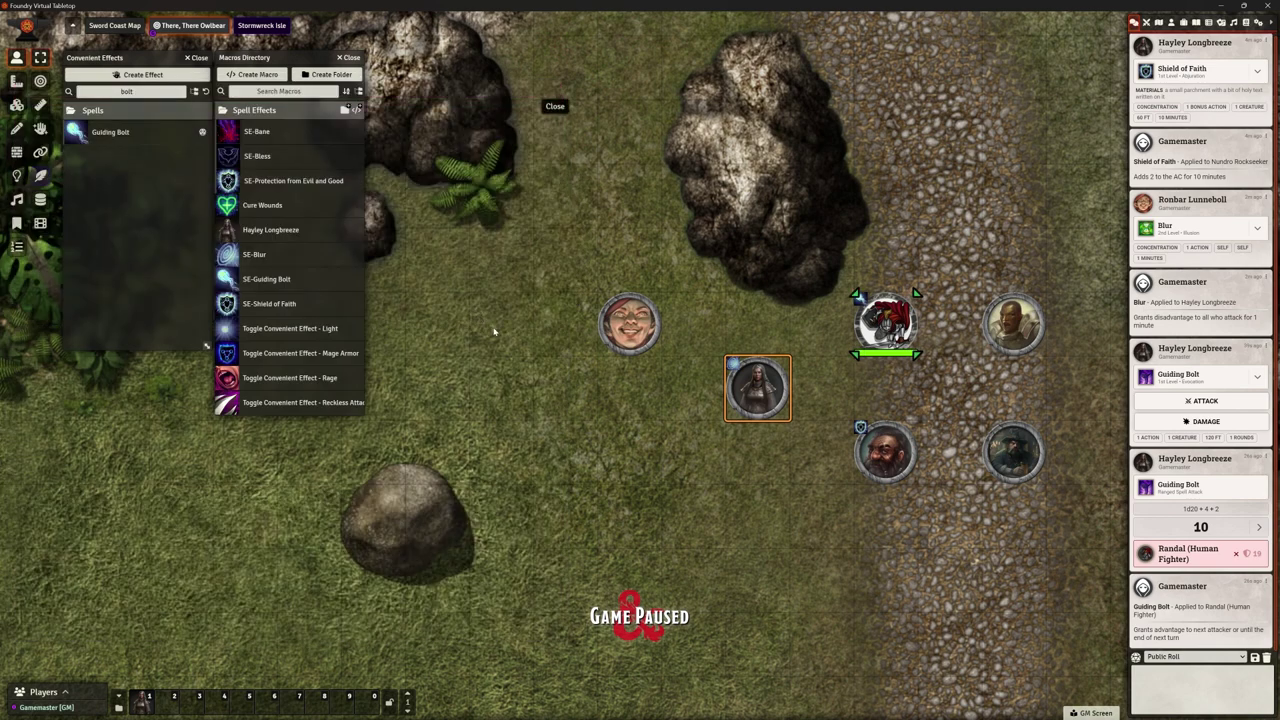
{"action": "left_click", "coordinate": [268, 280]}
{"action": "left_click", "coordinate": [712, 474]}
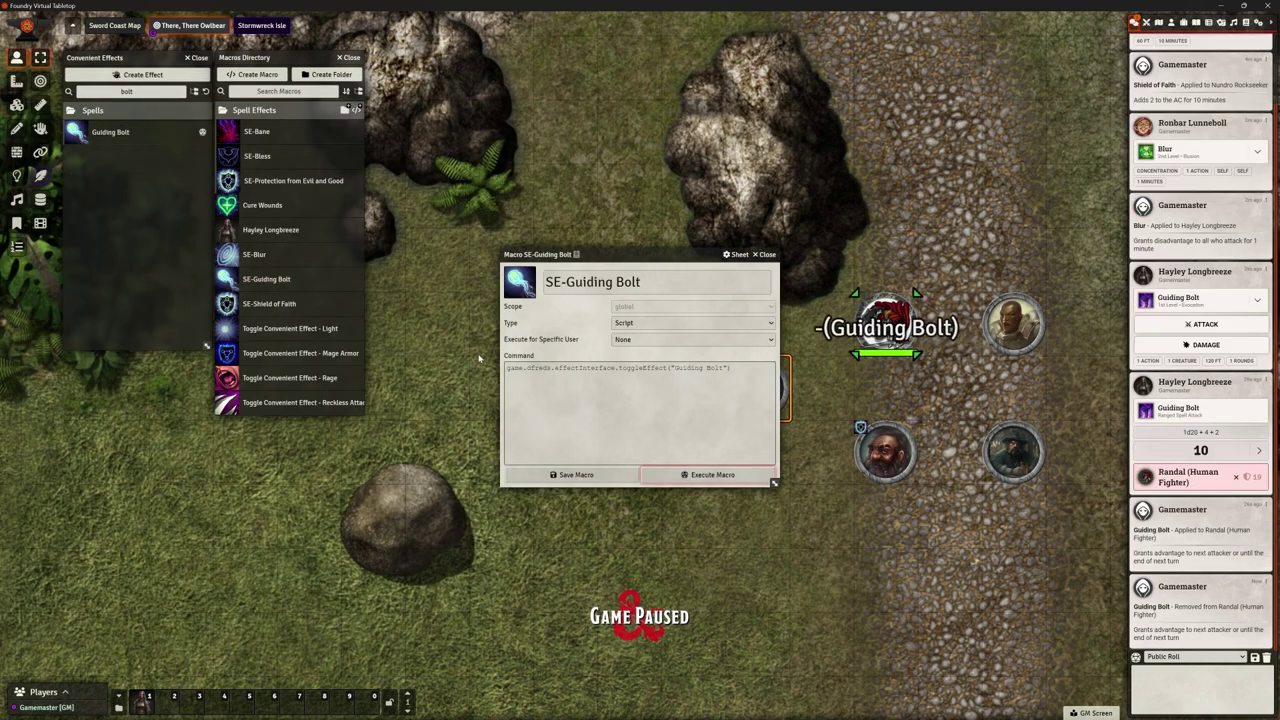
{"action": "left_click", "coordinate": [767, 255]}
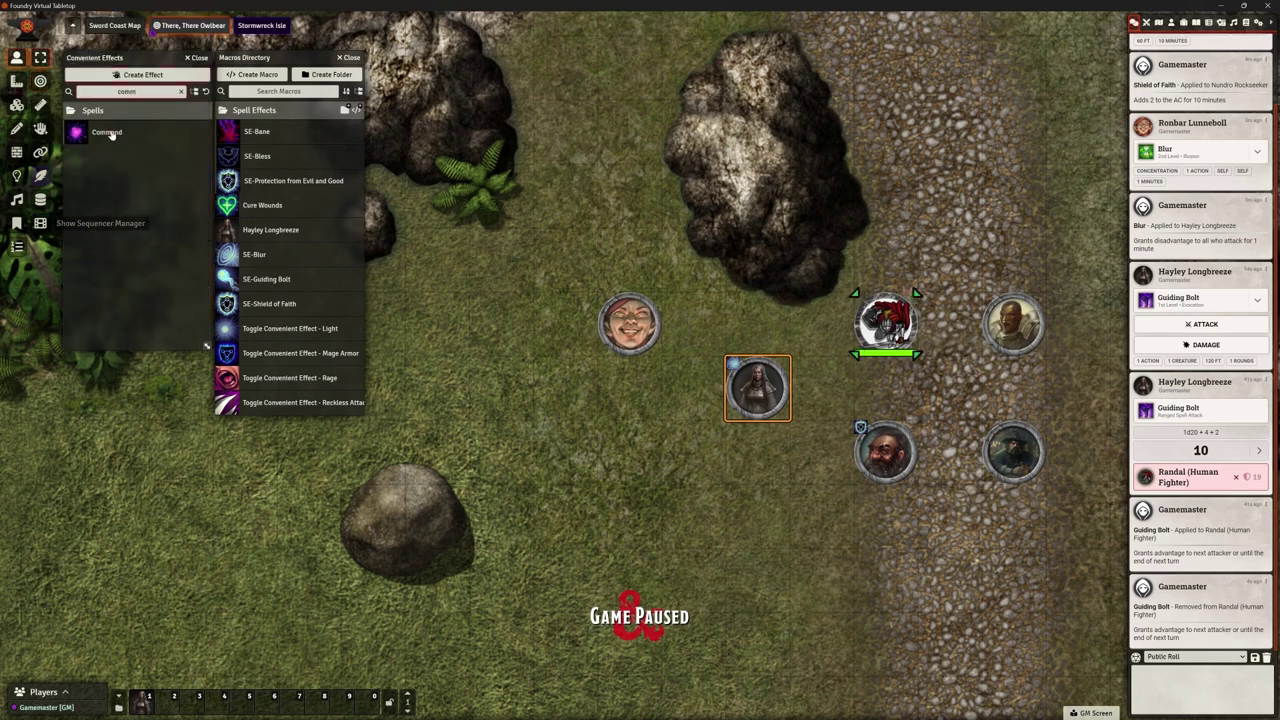
Turn the Command convenient effect into a hotbar macro named SE-Command.
{"action": "left_click_drag", "start_coordinate": [110, 134], "coordinate": [242, 702]}
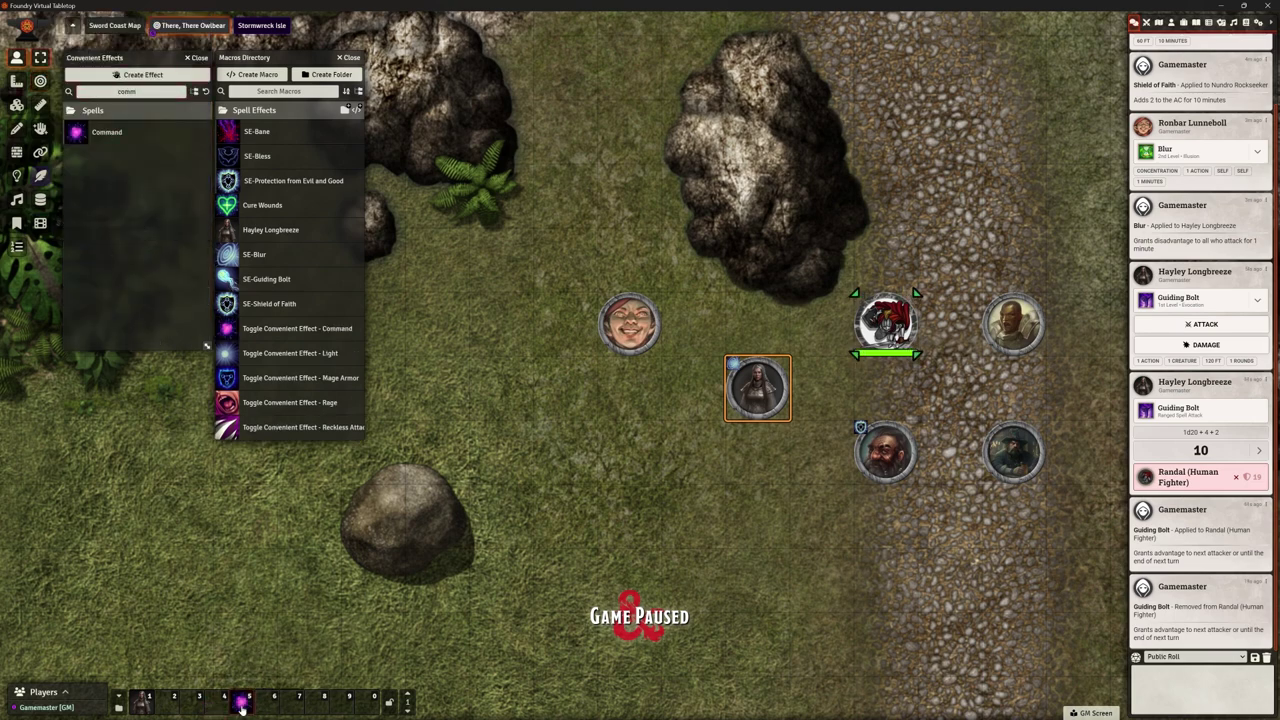
{"action": "right_click", "coordinate": [242, 700]}
{"action": "left_click", "coordinate": [259, 648]}
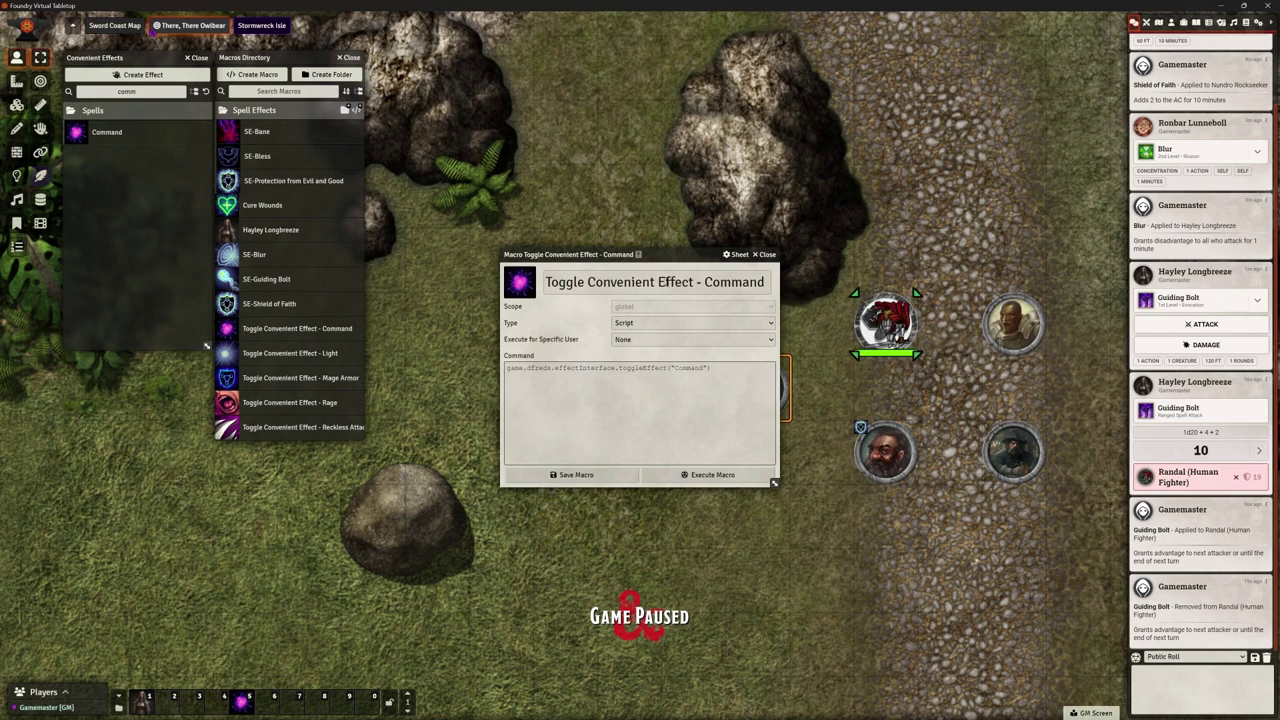
{"action": "left_click_drag", "start_coordinate": [692, 281], "coordinate": [152, 197]}
{"action": "type", "text": "SE"}
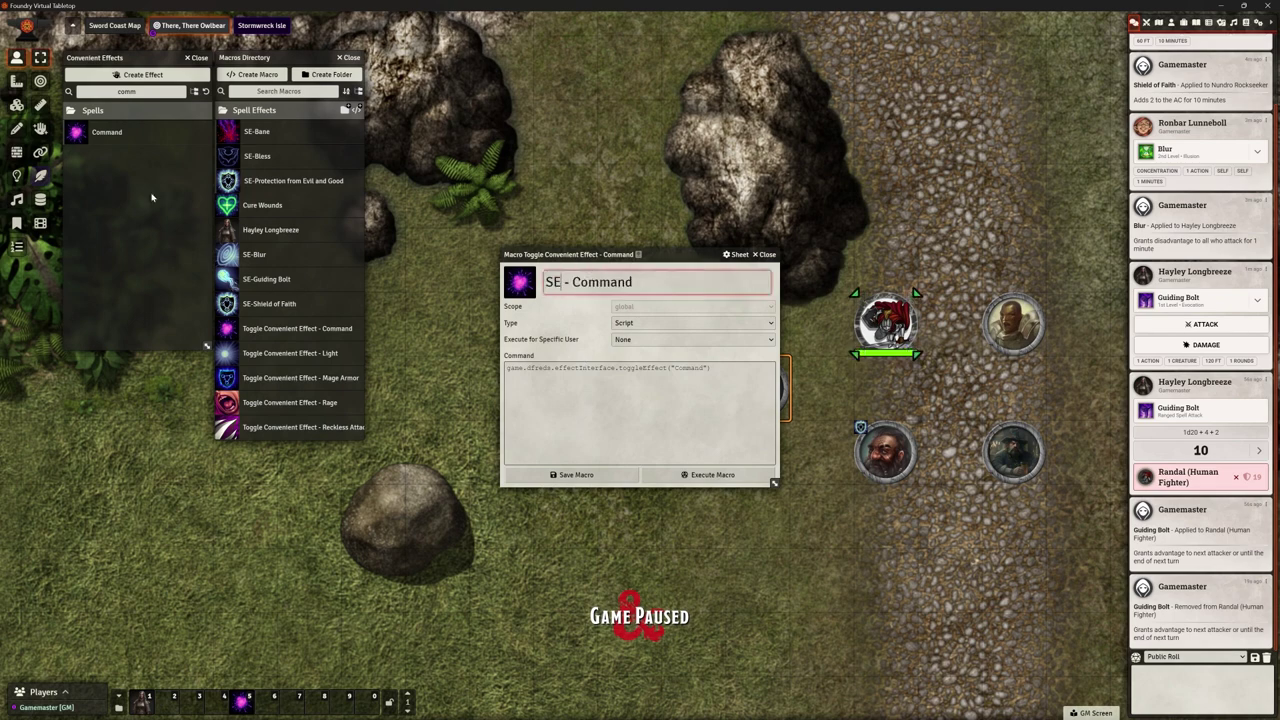
{"action": "key", "text": "Delete"}
{"action": "key", "text": "Right"}
{"action": "key", "text": "Delete"}
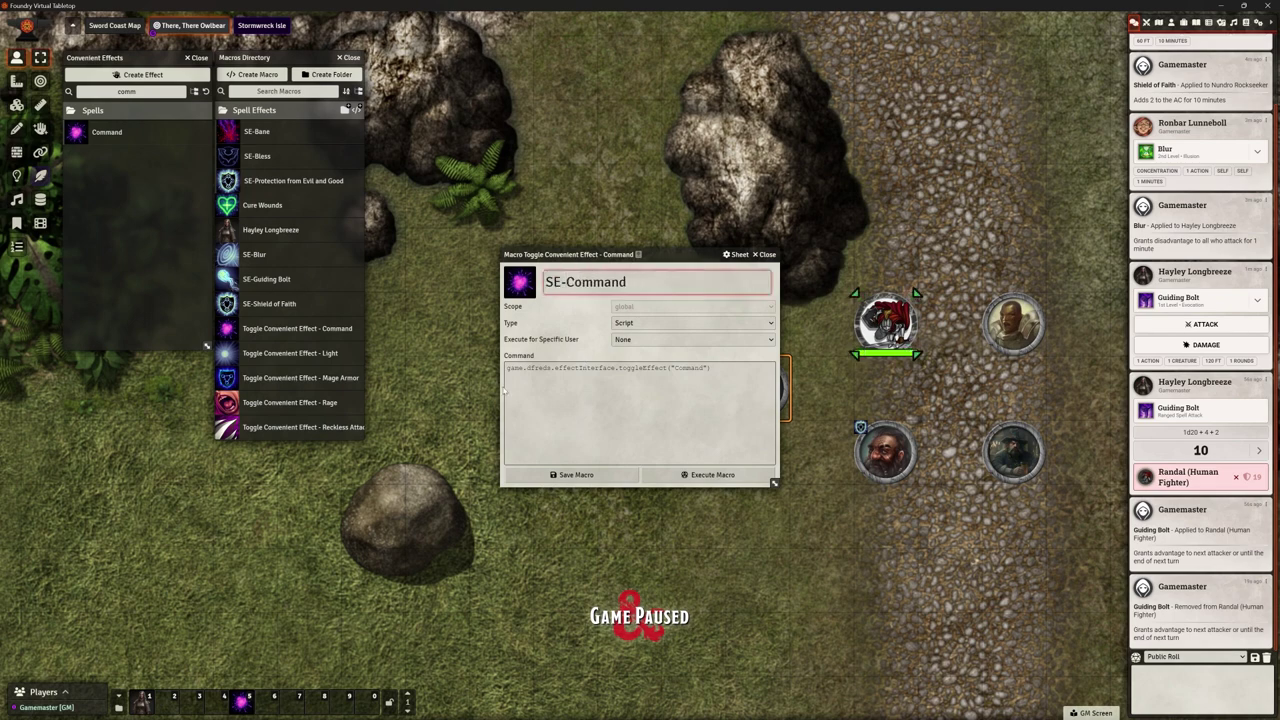
{"action": "left_click", "coordinate": [559, 475]}
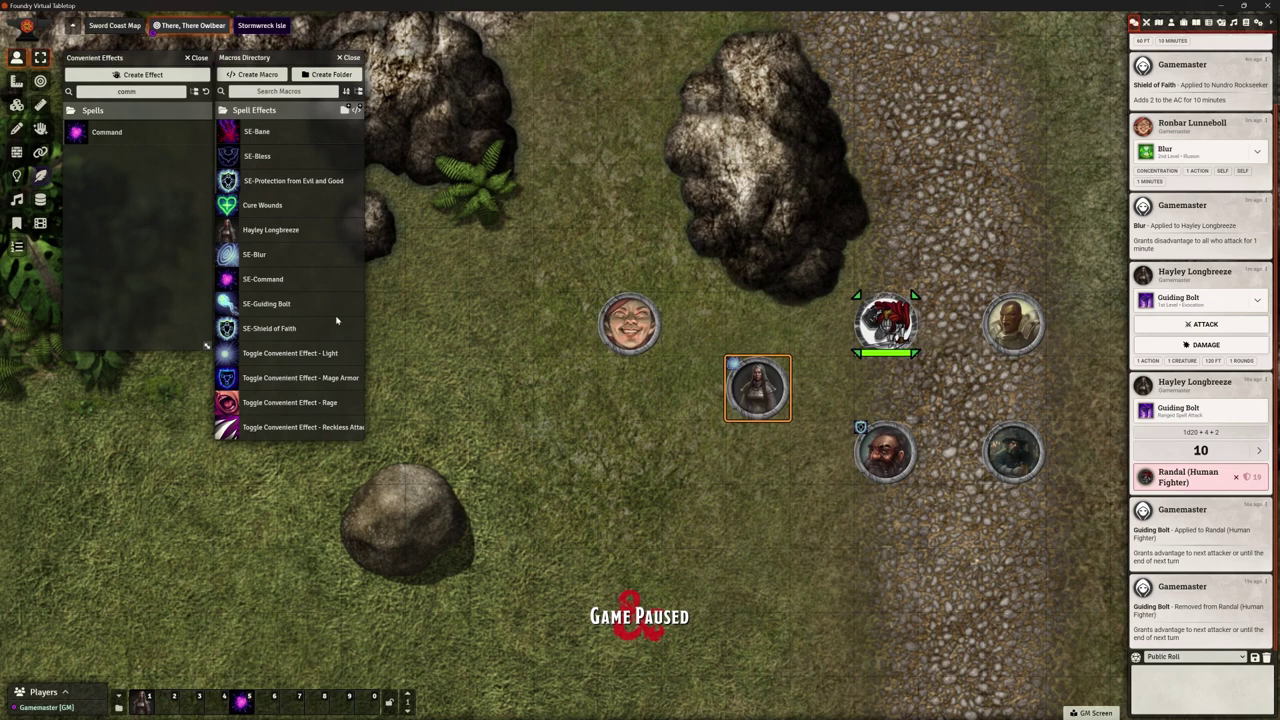
Give All Players Observer ownership of SE-Command and remove it from hotbar slot 5.
{"action": "right_click", "coordinate": [268, 280]}
{"action": "left_click", "coordinate": [273, 302]}
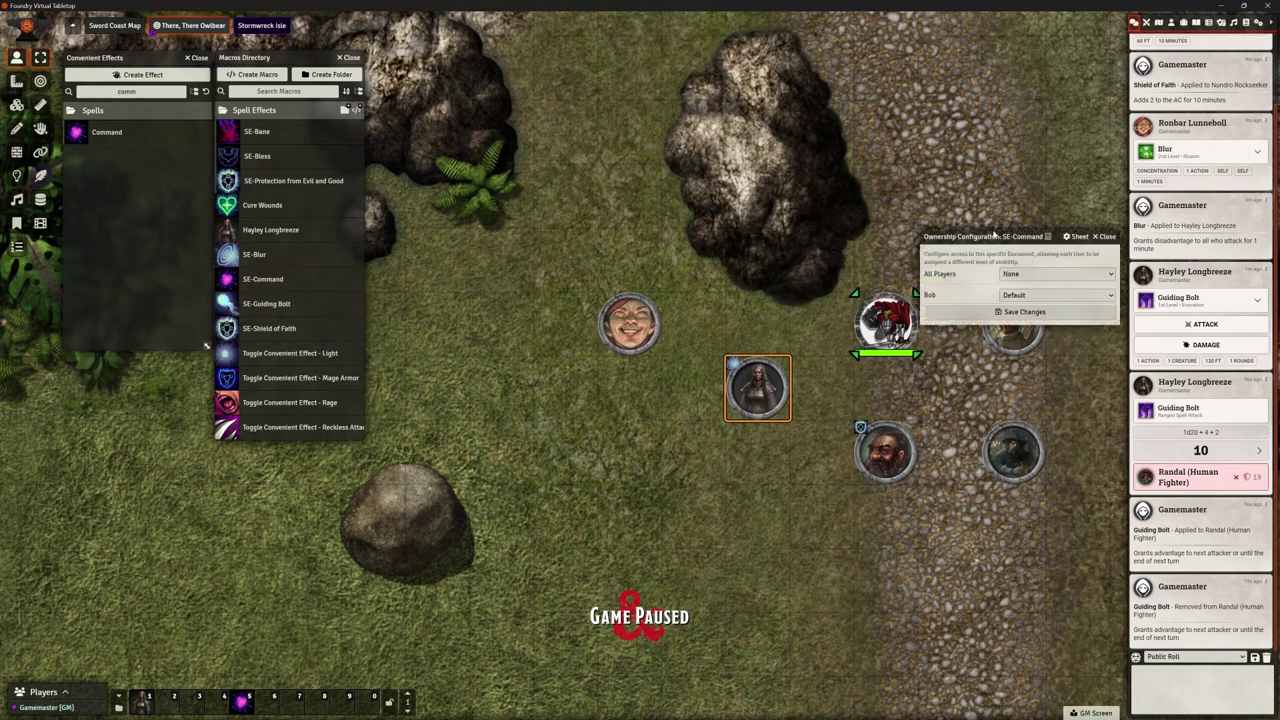
{"action": "left_click", "coordinate": [1010, 273]}
{"action": "left_click", "coordinate": [1010, 297]}
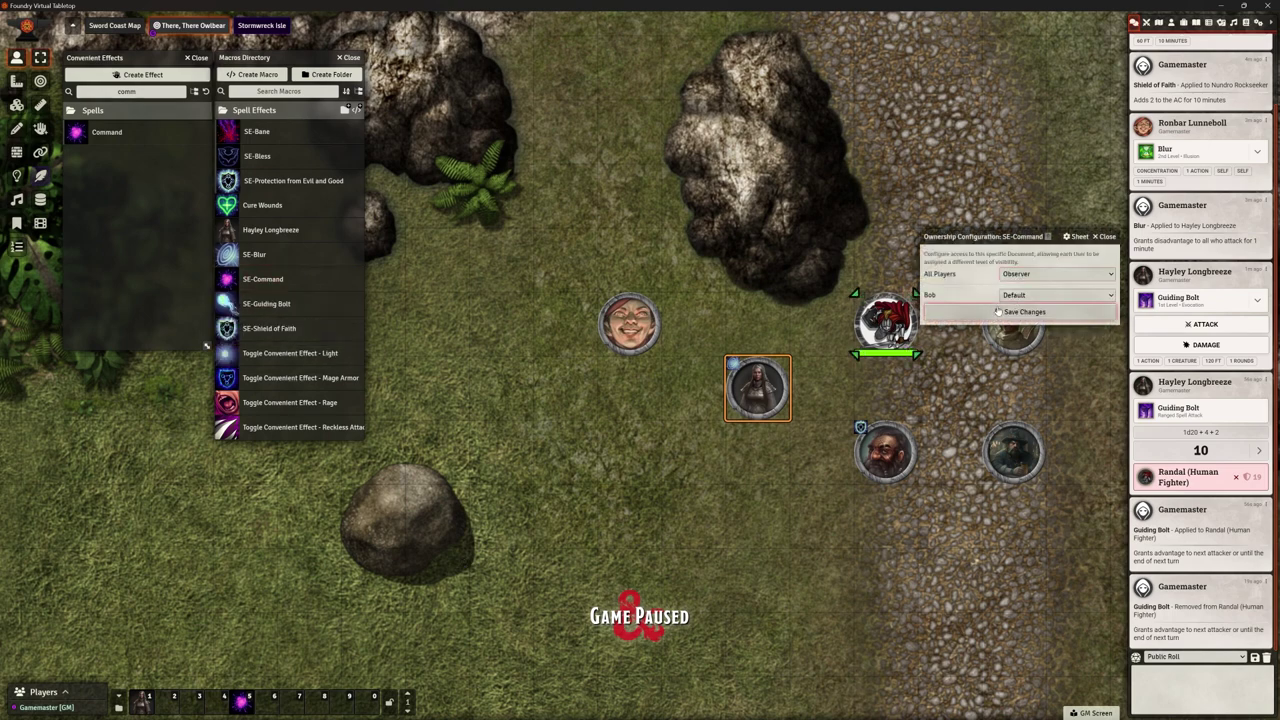
{"action": "left_click", "coordinate": [1004, 311]}
{"action": "left_click_drag", "start_coordinate": [240, 700], "coordinate": [211, 578]}
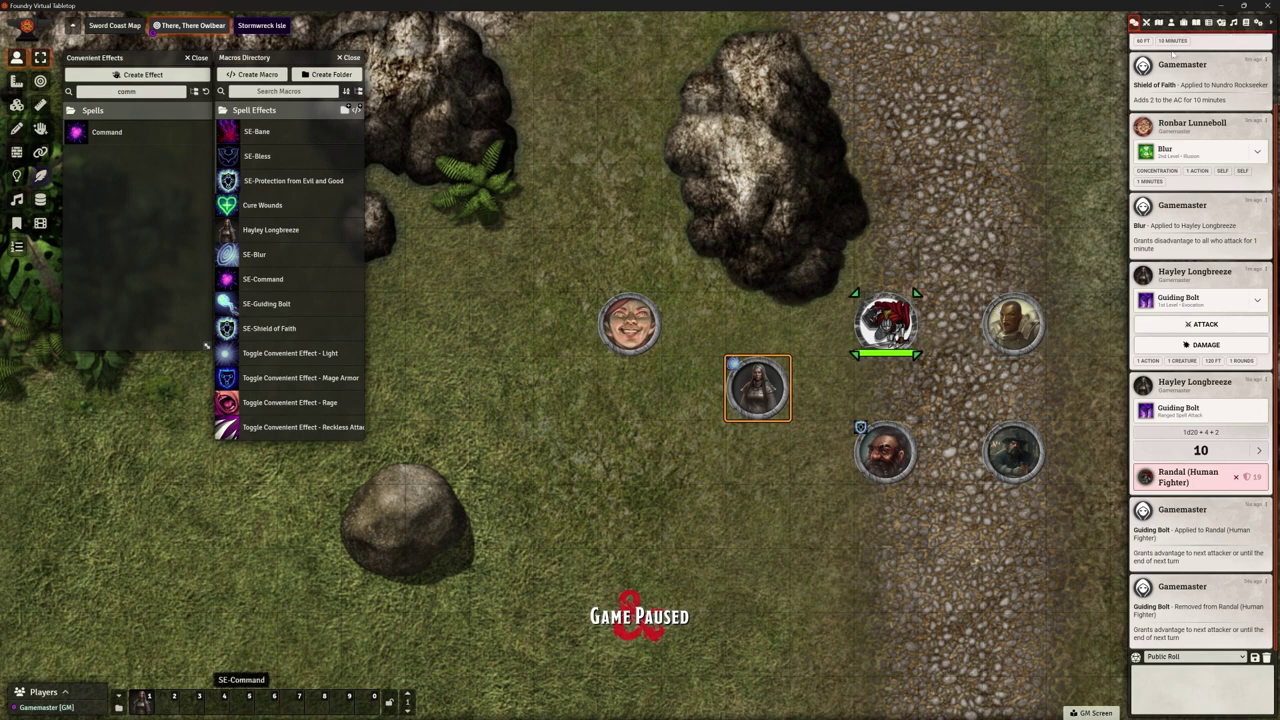
{"action": "left_click", "coordinate": [1258, 22]}
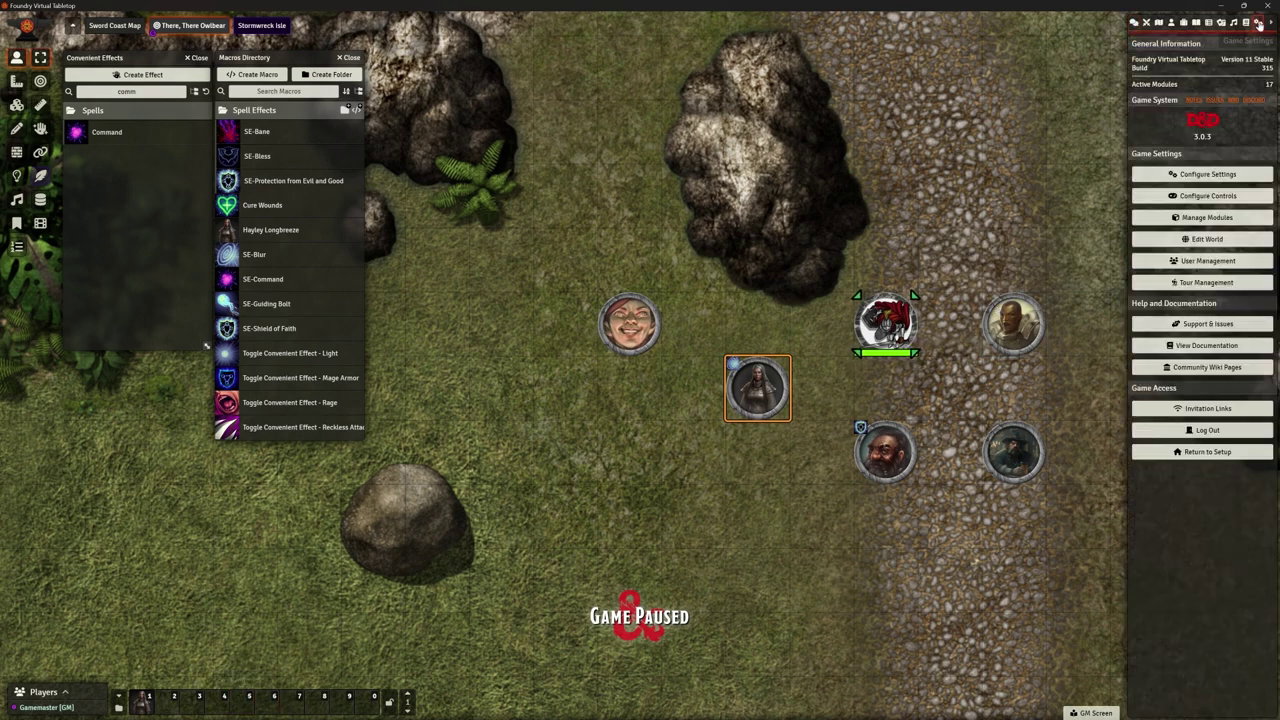
Search 'comm' in the Automated Animations menu's On Token animations.
{"action": "left_click", "coordinate": [1192, 175]}
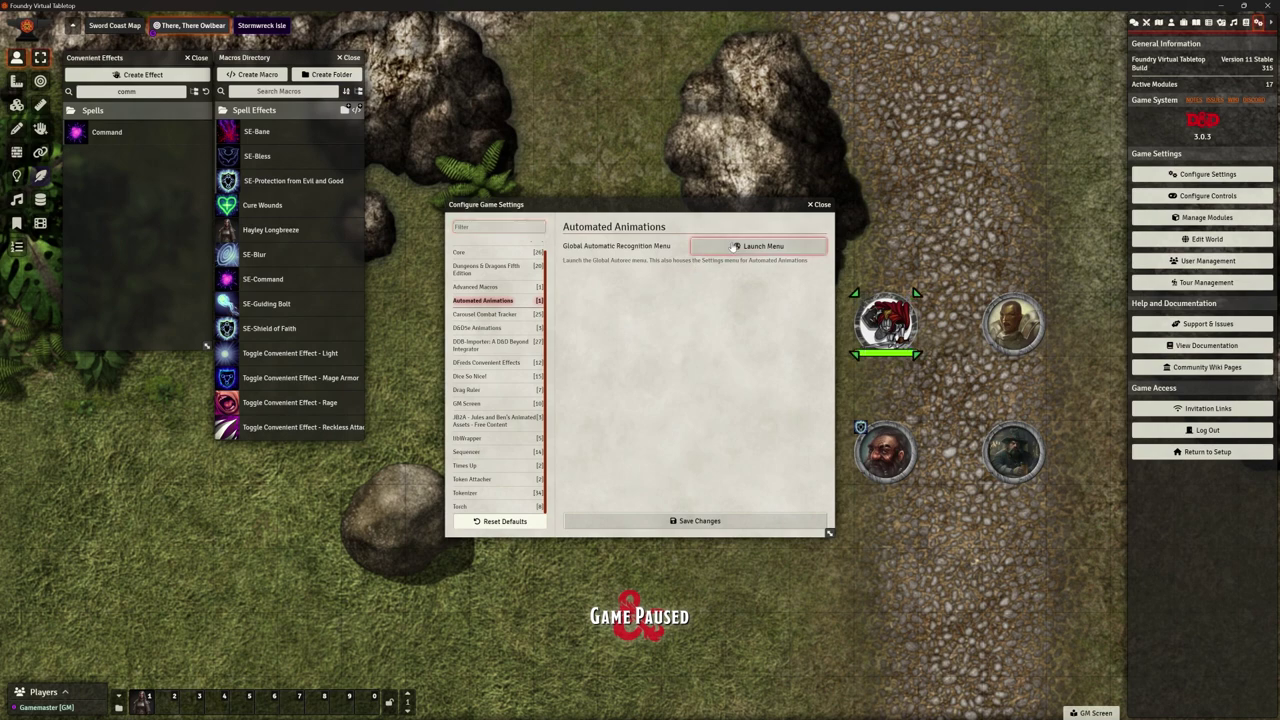
{"action": "left_click", "coordinate": [720, 246]}
{"action": "key", "text": "BackSpace"}
{"action": "key", "text": "BackSpace"}
{"action": "key", "text": "BackSpace"}
{"action": "key", "text": "BackSpace"}
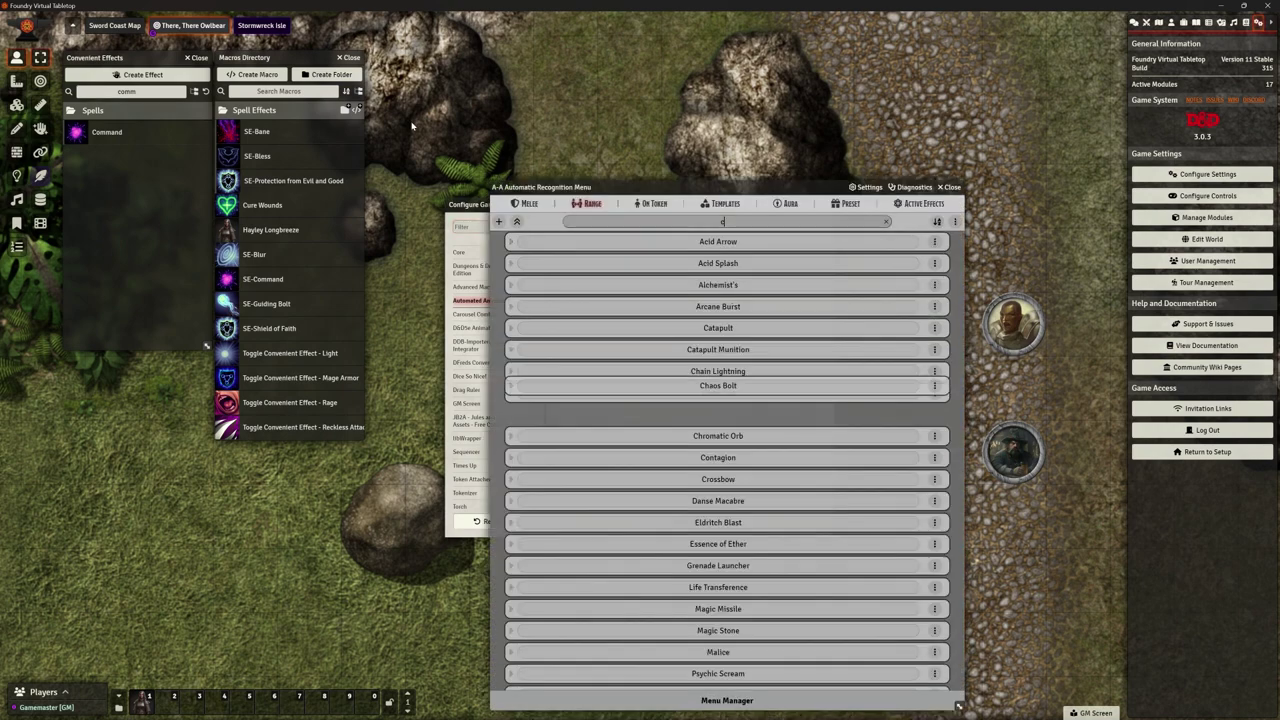
{"action": "type", "text": "comm"}
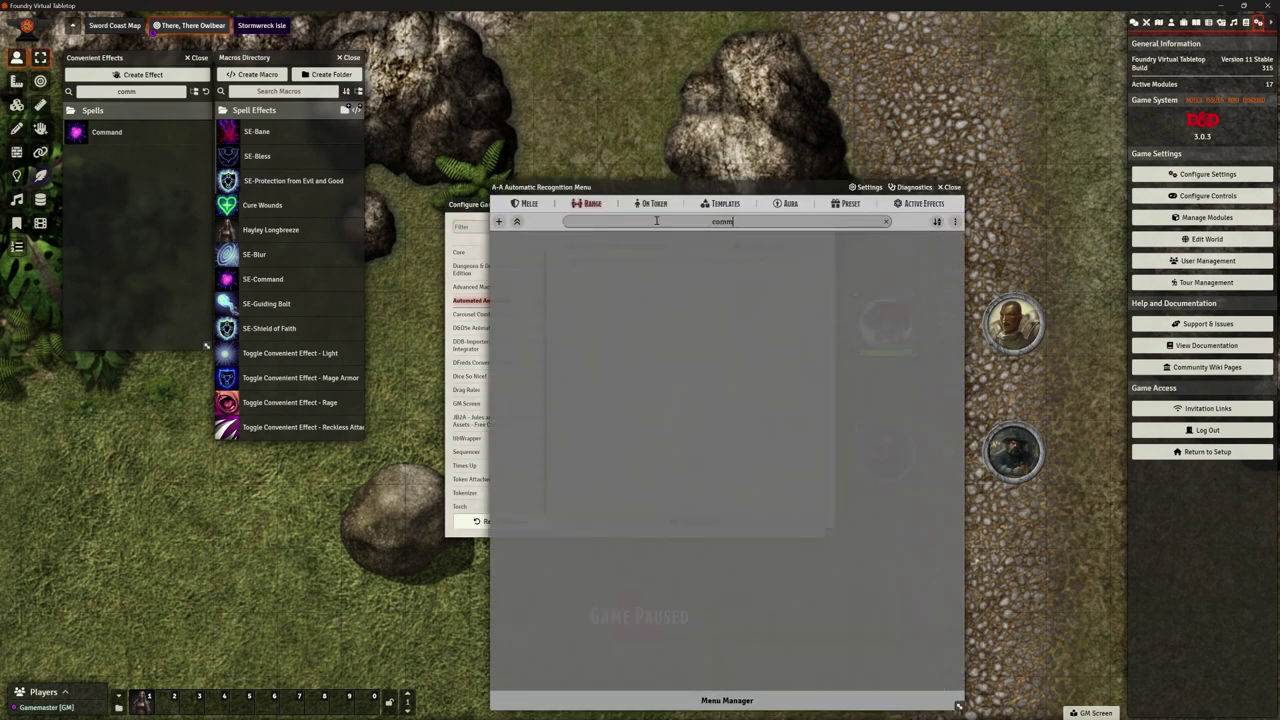
{"action": "left_click", "coordinate": [652, 205]}
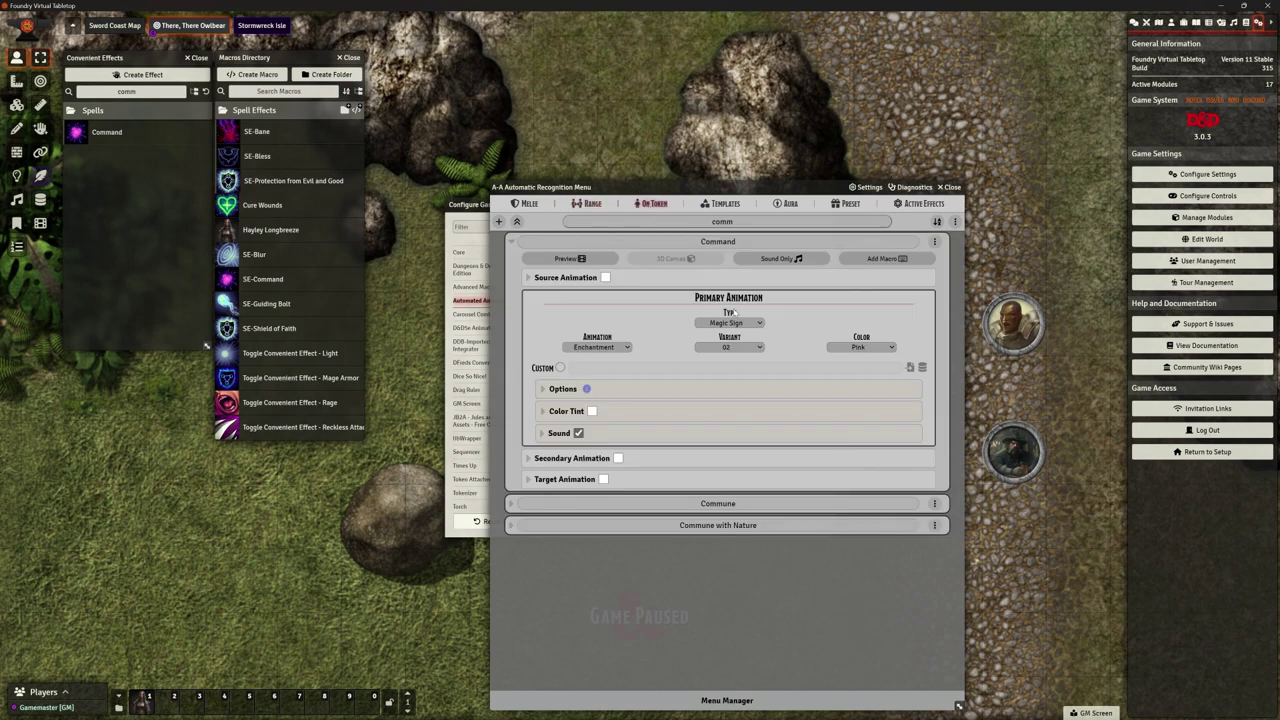
Link the SE-Command macro to the Command on-token animation.
{"action": "left_click", "coordinate": [845, 262]}
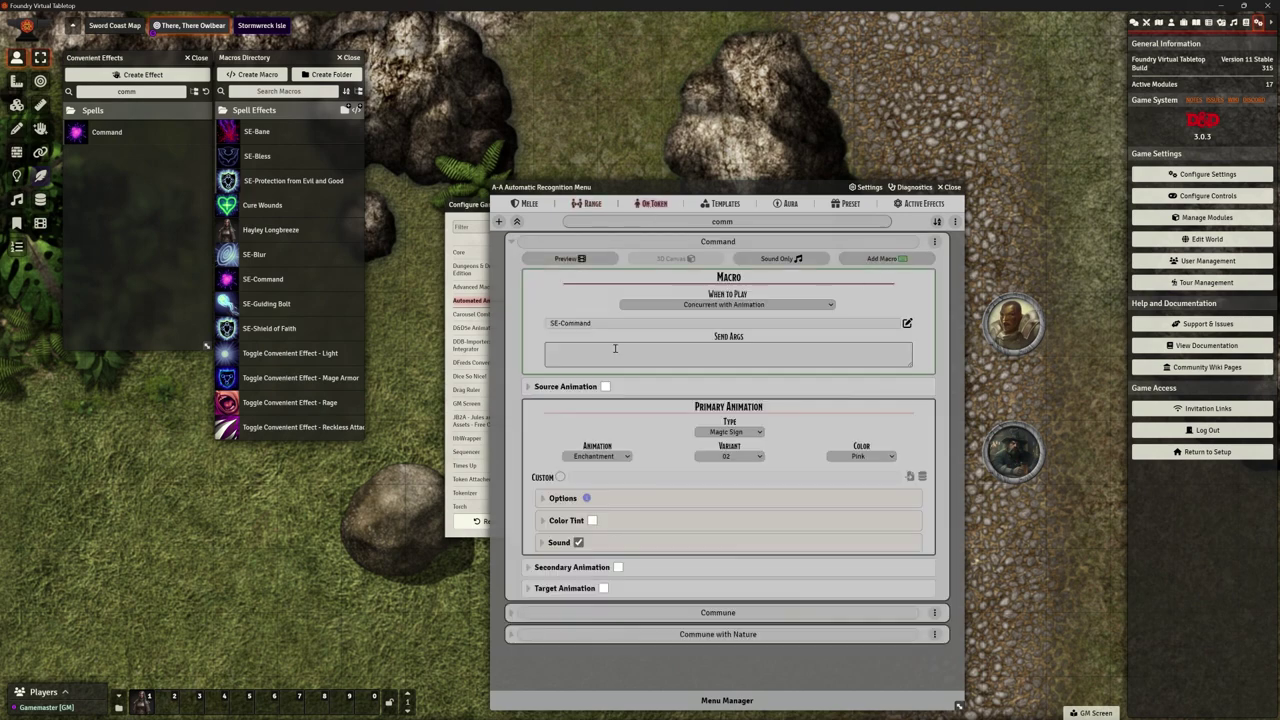
{"action": "left_click", "coordinate": [869, 322]}
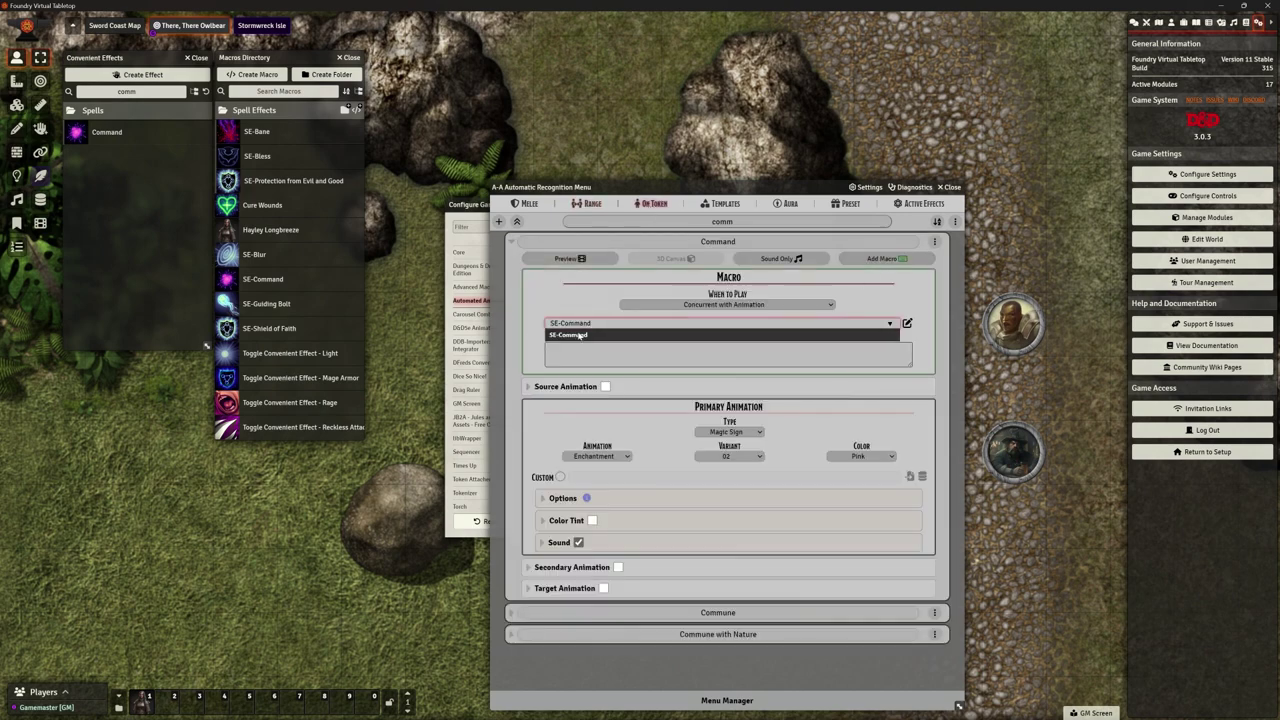
{"action": "key", "text": "ctrl+a"}
{"action": "key", "text": "BackSpace"}
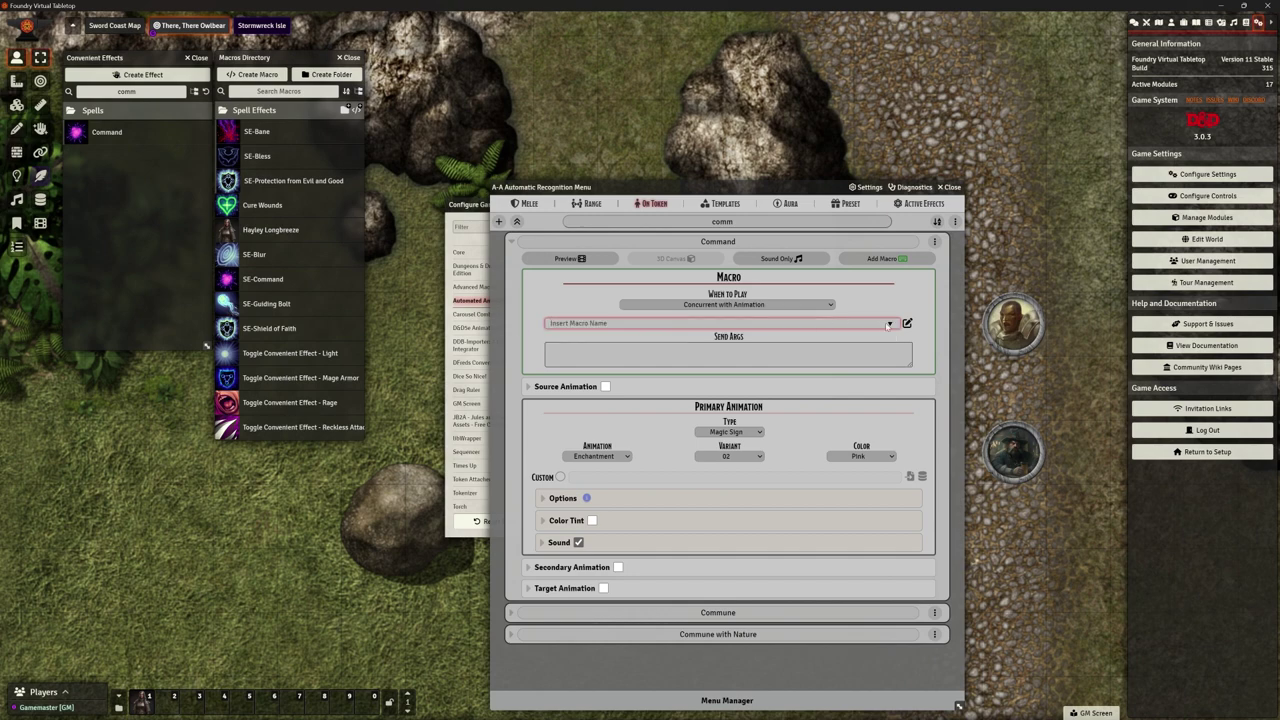
{"action": "left_click", "coordinate": [889, 324]}
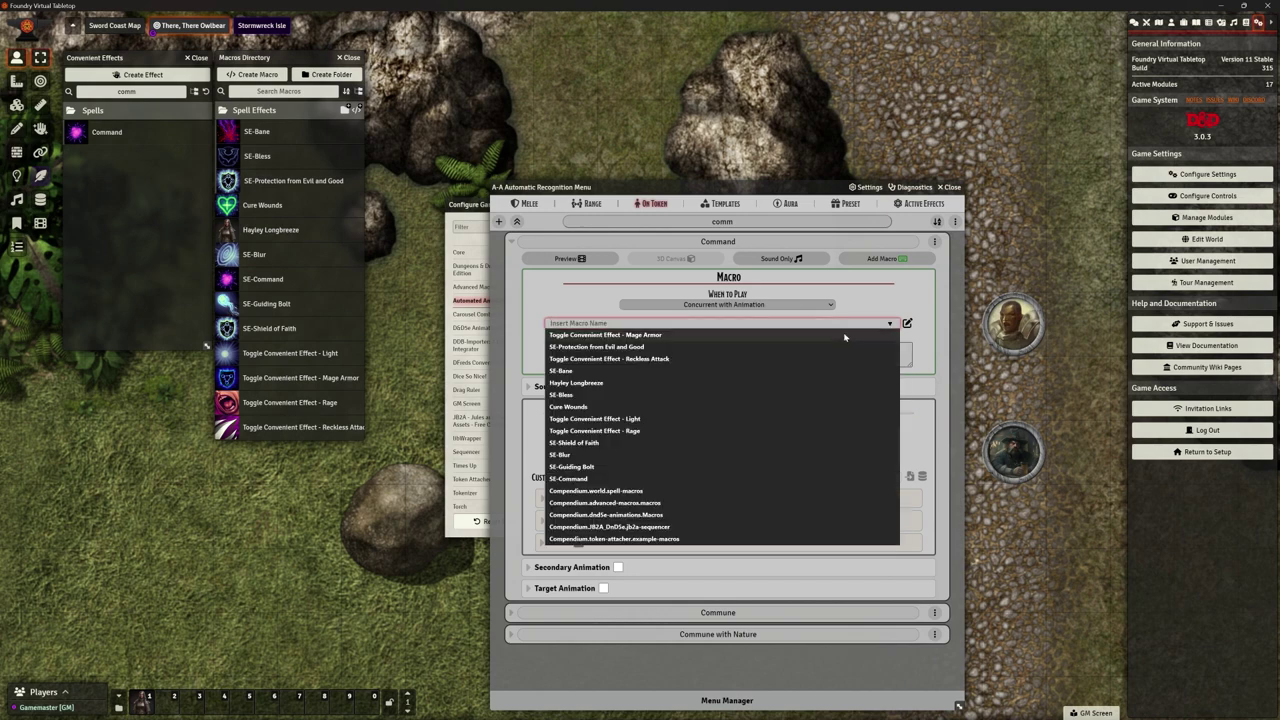
{"action": "left_click", "coordinate": [592, 481]}
{"action": "left_click", "coordinate": [592, 301]}
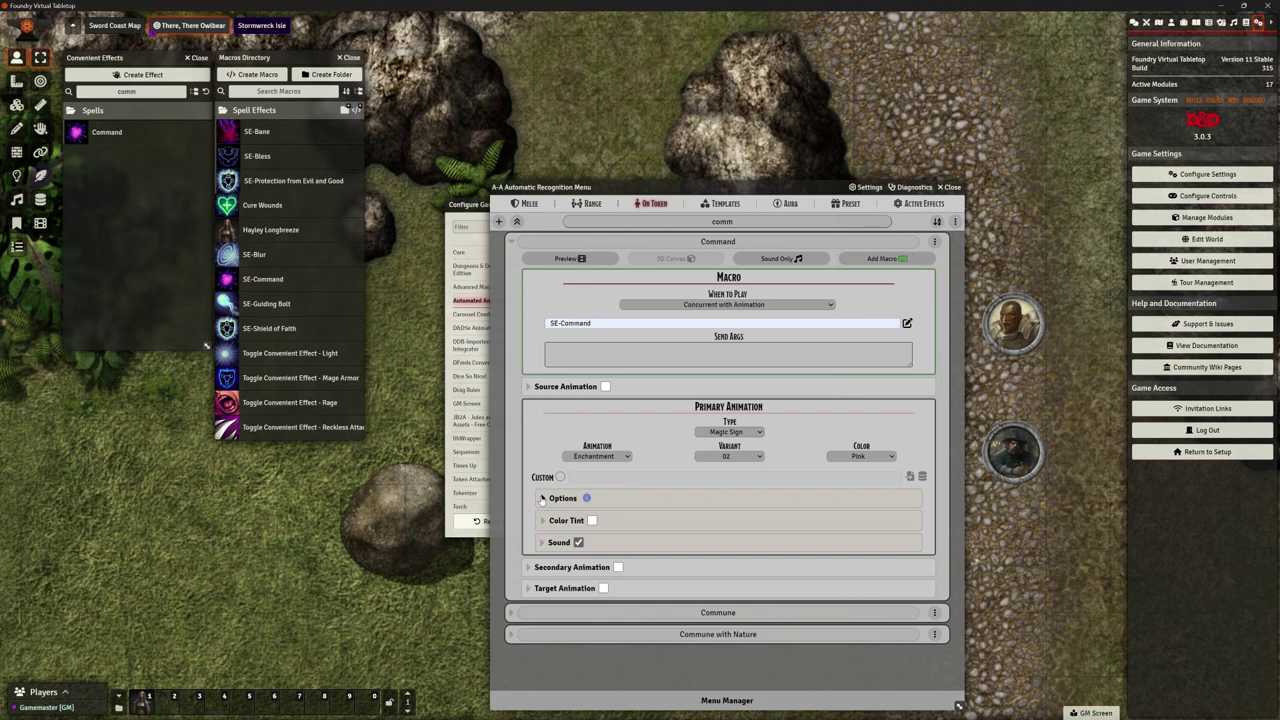
Set the Command animation to play on the target and close the menu.
{"action": "left_click", "coordinate": [546, 498]}
{"action": "left_click", "coordinate": [851, 629]}
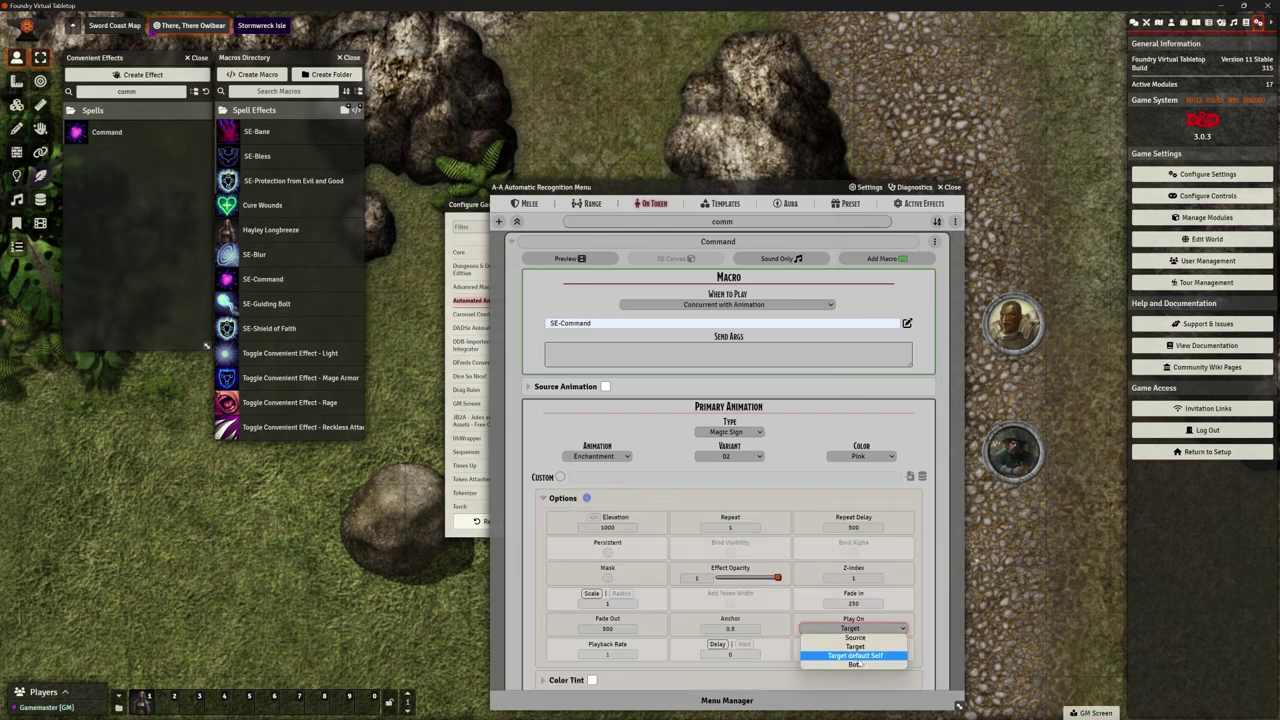
{"action": "left_click", "coordinate": [854, 649]}
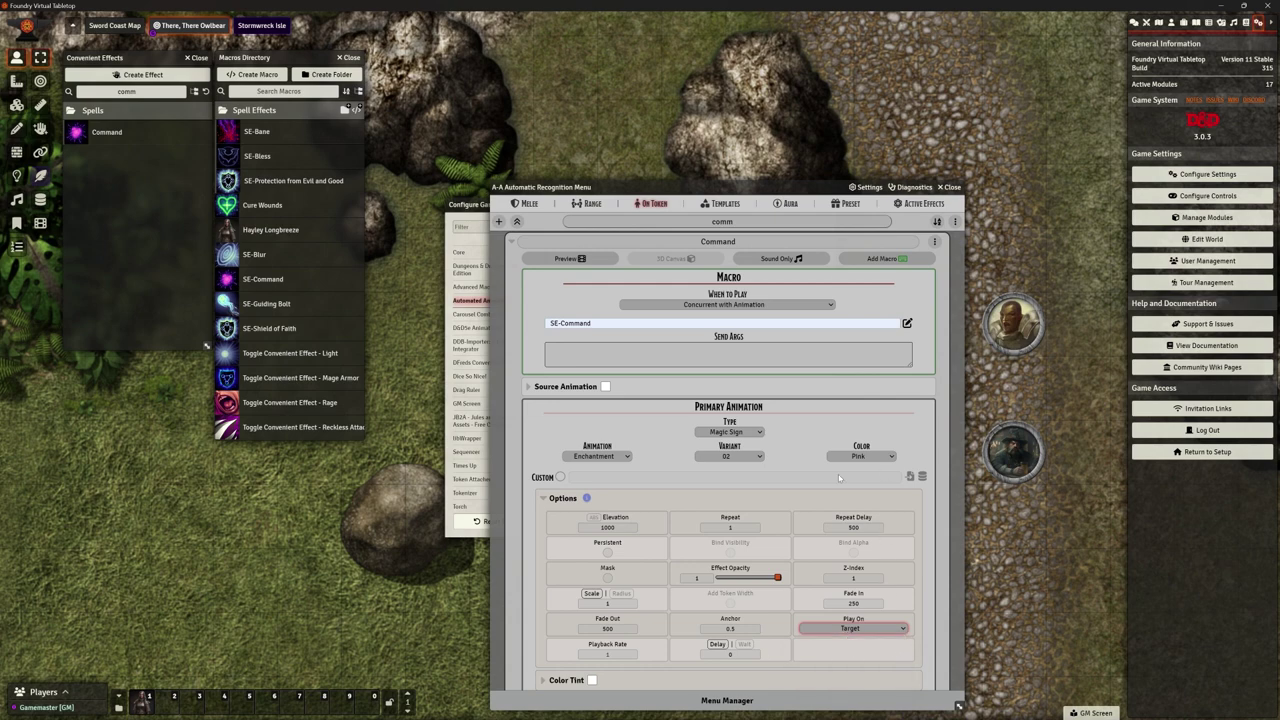
{"action": "left_click", "coordinate": [952, 188]}
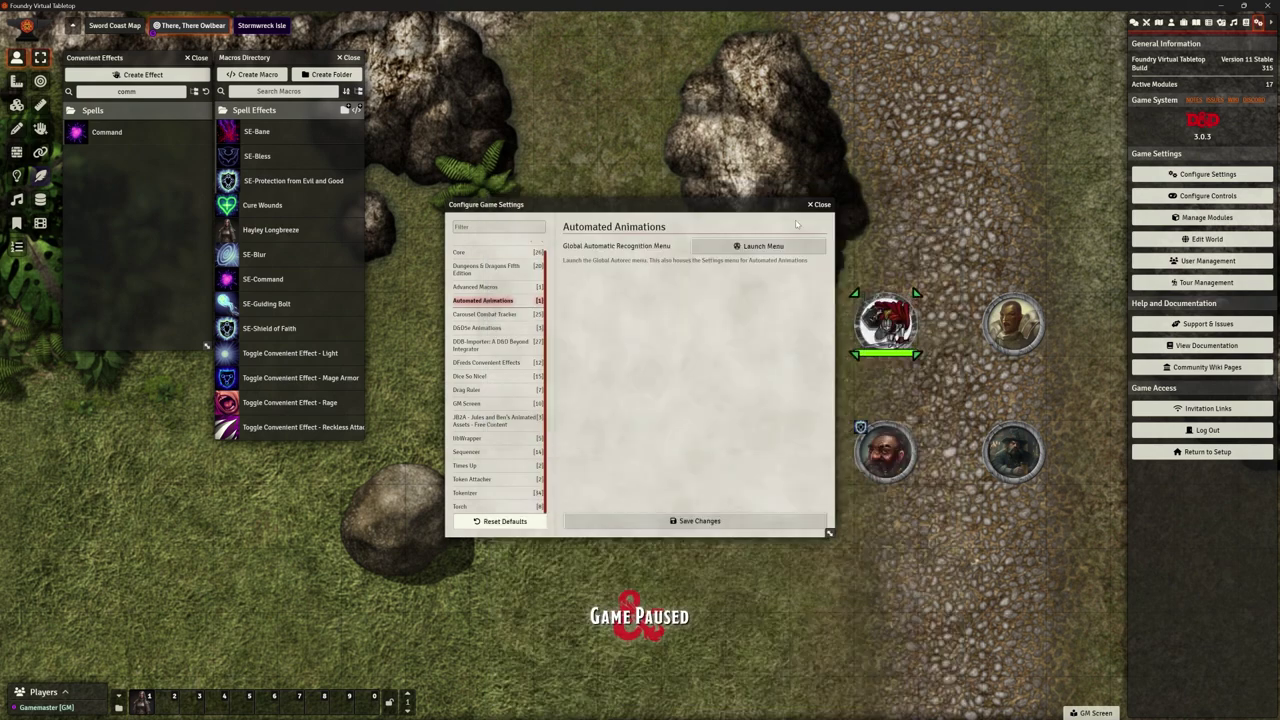
Target the bottom-right token and open the cleric's character sheet.
{"action": "left_click", "coordinate": [822, 208]}
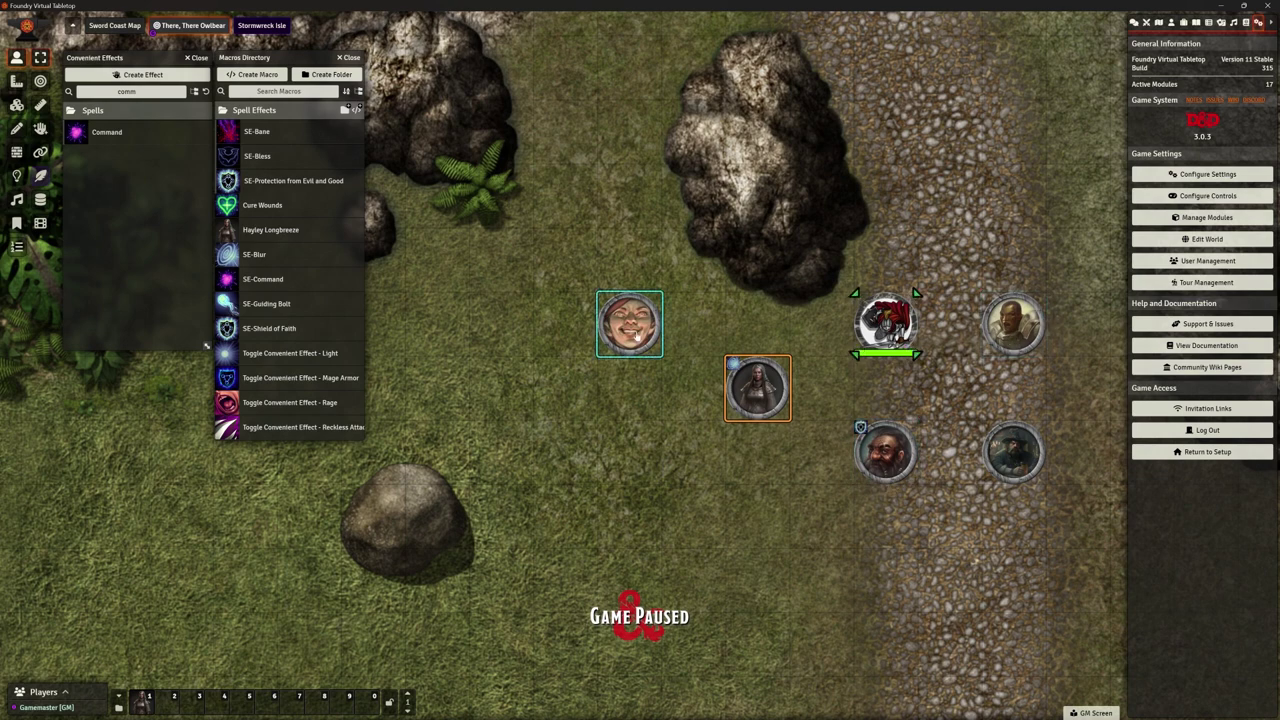
{"action": "key", "text": "t"}
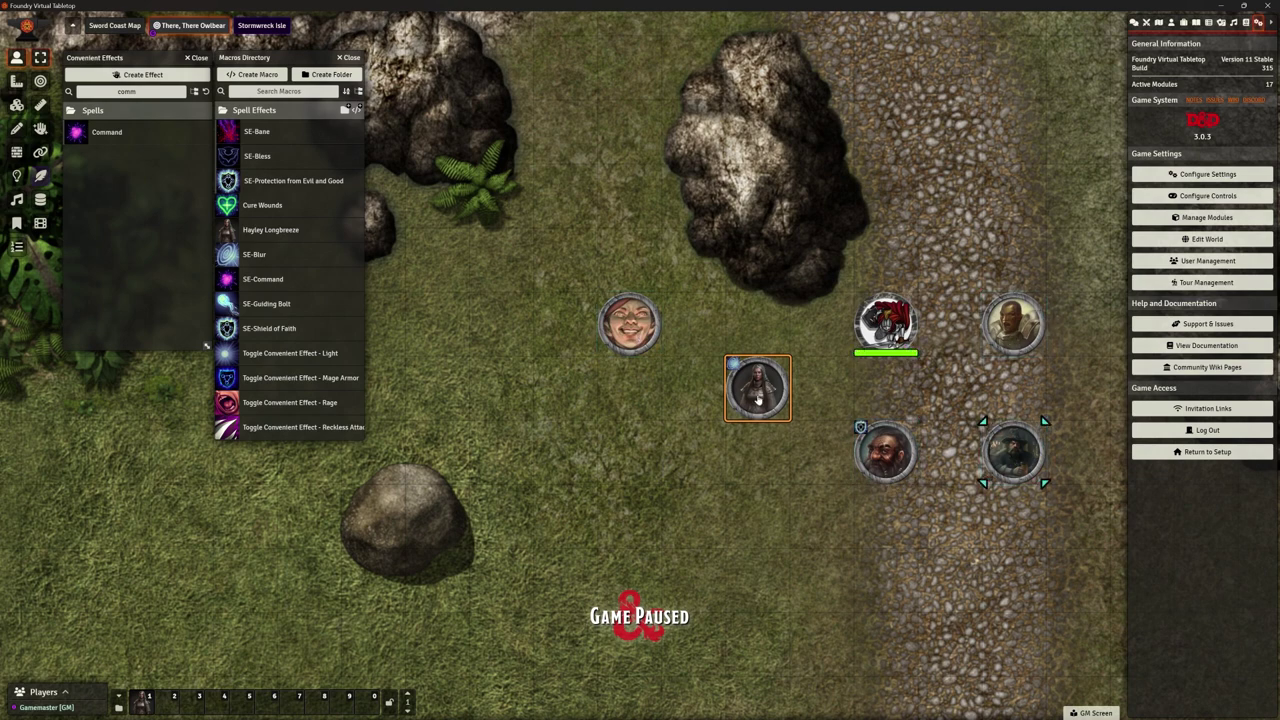
{"action": "double_click", "coordinate": [758, 398]}
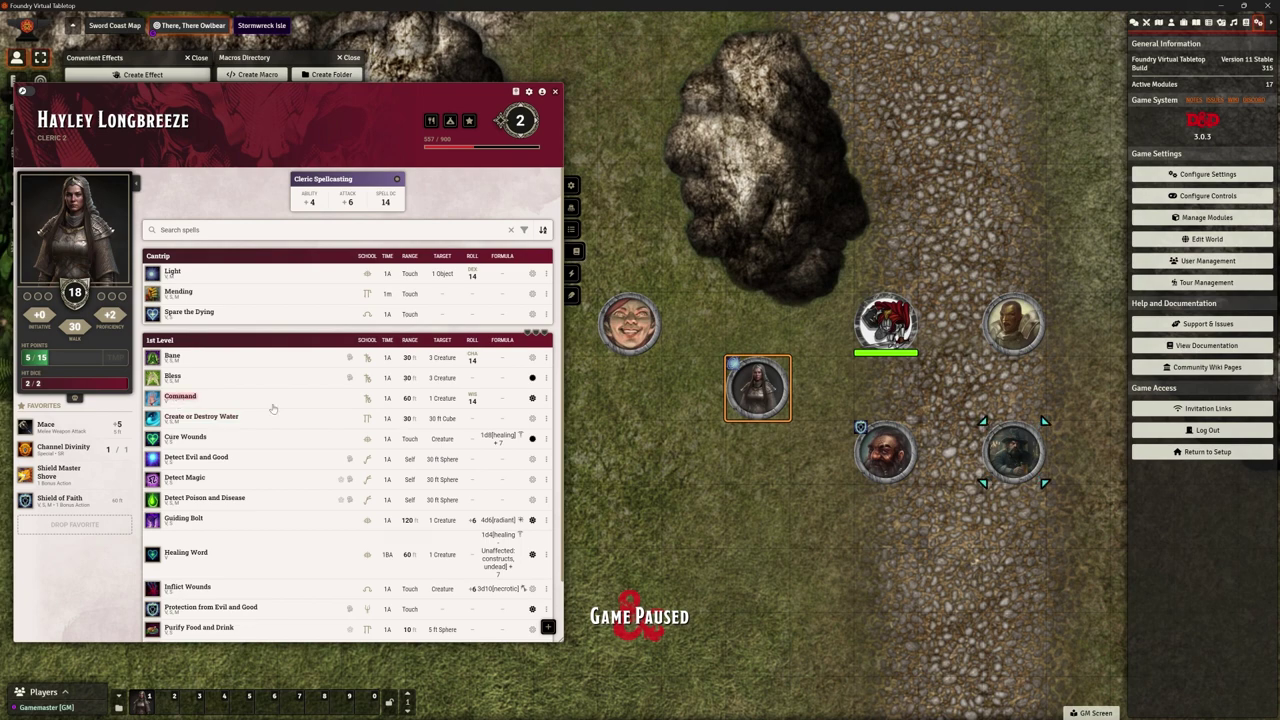
Flush the chat log and cast Command on the targeted token.
{"action": "left_click", "coordinate": [1135, 24]}
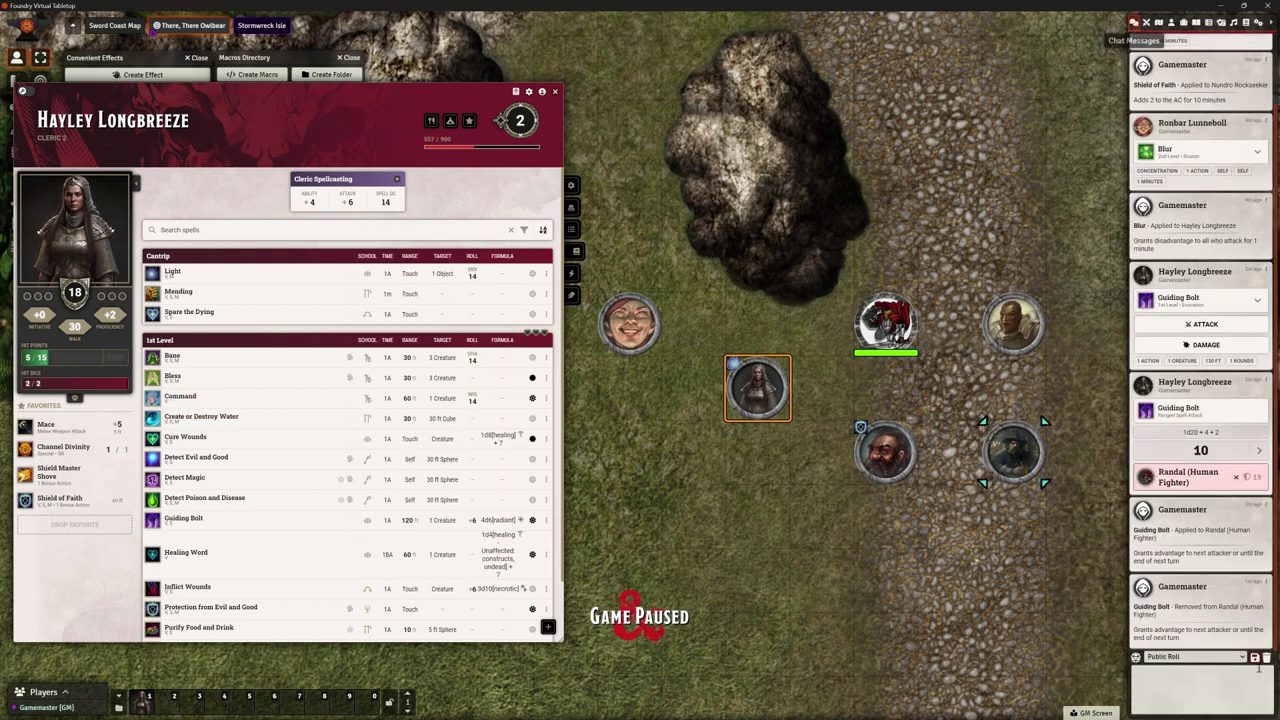
{"action": "left_click", "coordinate": [1267, 657]}
{"action": "left_click", "coordinate": [970, 699]}
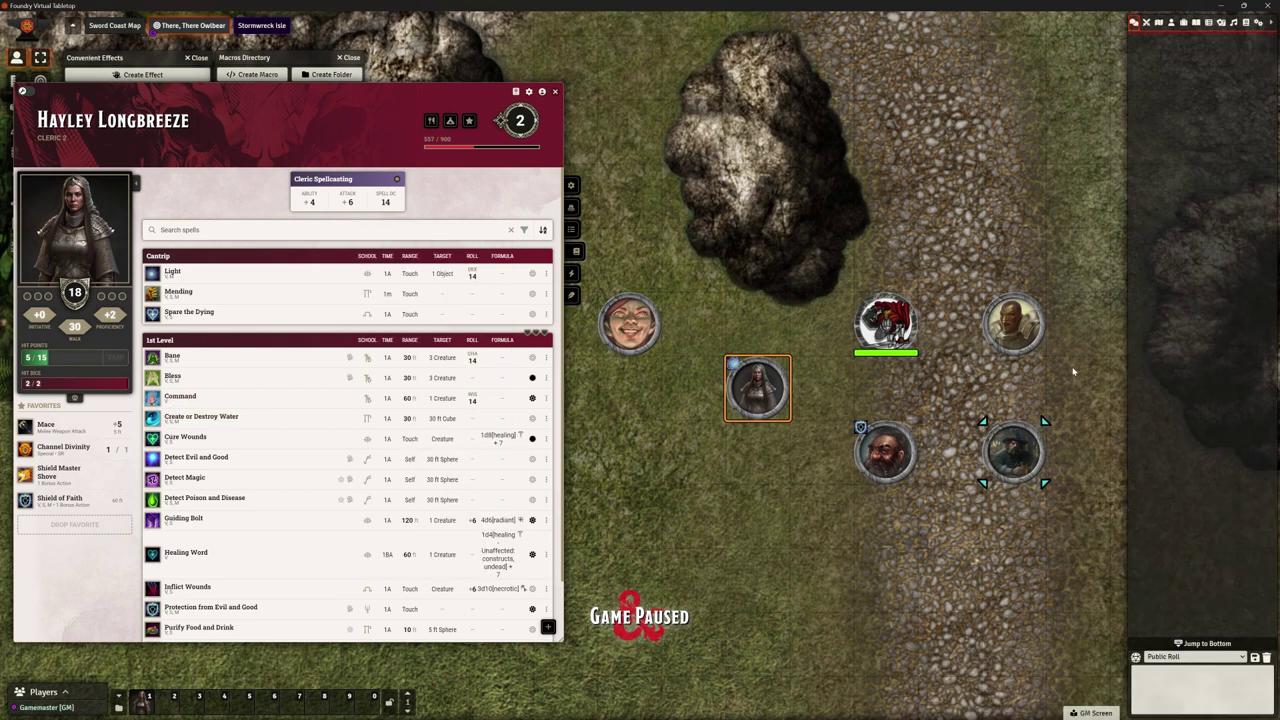
{"action": "left_click", "coordinate": [180, 396]}
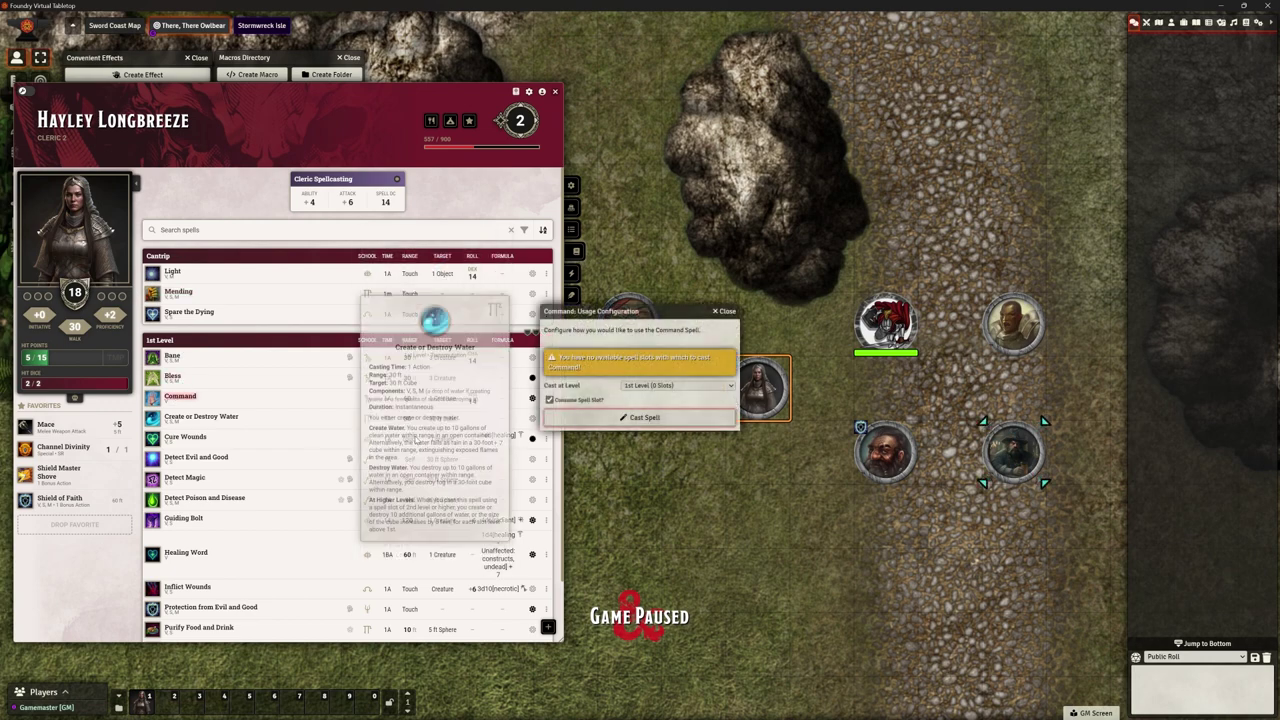
{"action": "left_click", "coordinate": [590, 417]}
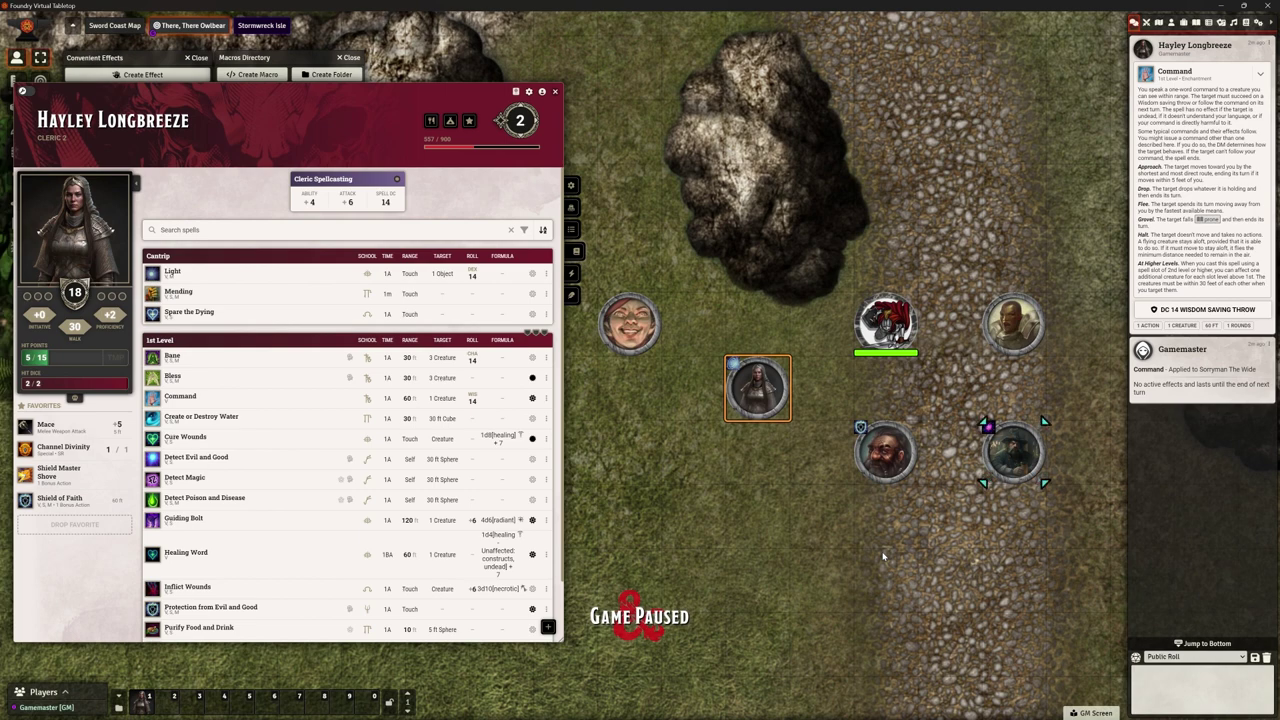
Roll Command's DC 14 Wisdom save normally, getting 20, then control the targeted token.
{"action": "left_click", "coordinate": [1205, 312]}
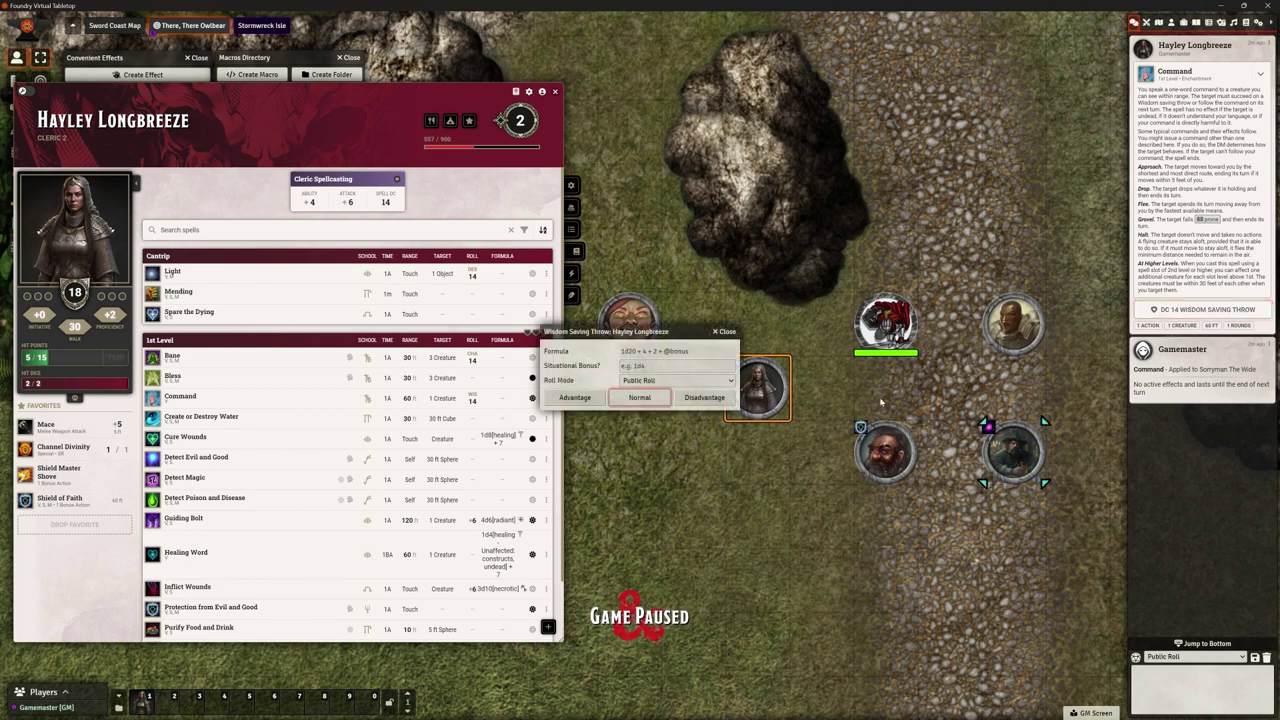
{"action": "left_click", "coordinate": [661, 397]}
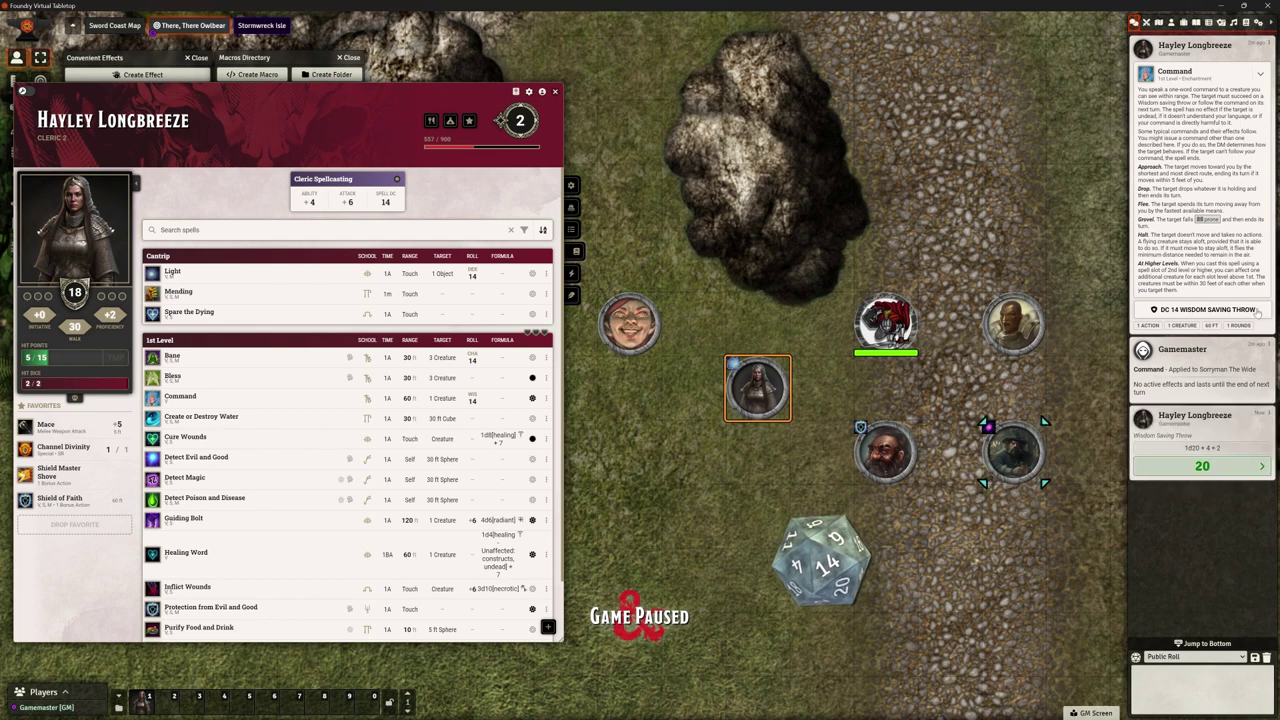
{"action": "left_click", "coordinate": [1190, 467]}
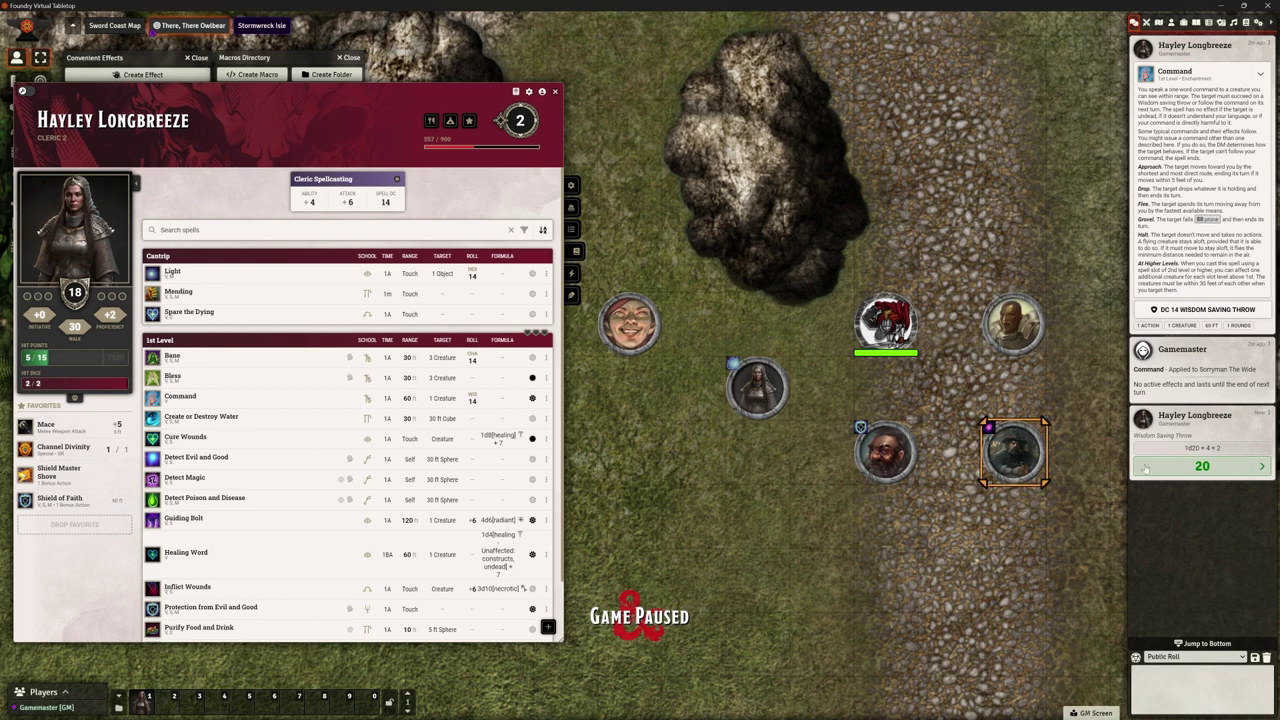